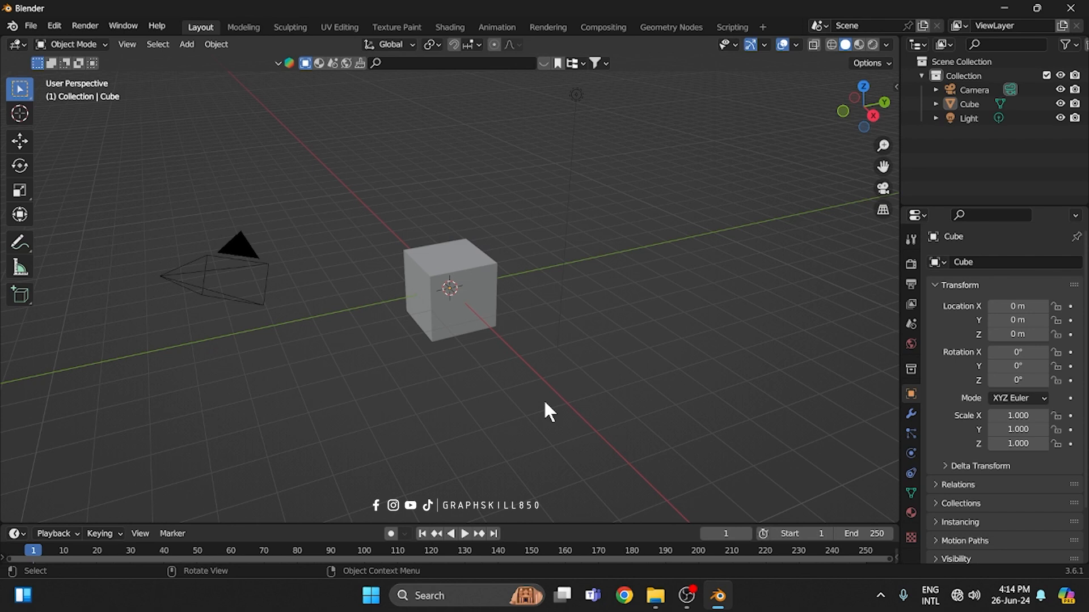
- Delete all the default objects from the scene: the camera, cube and light
key(ctrl)
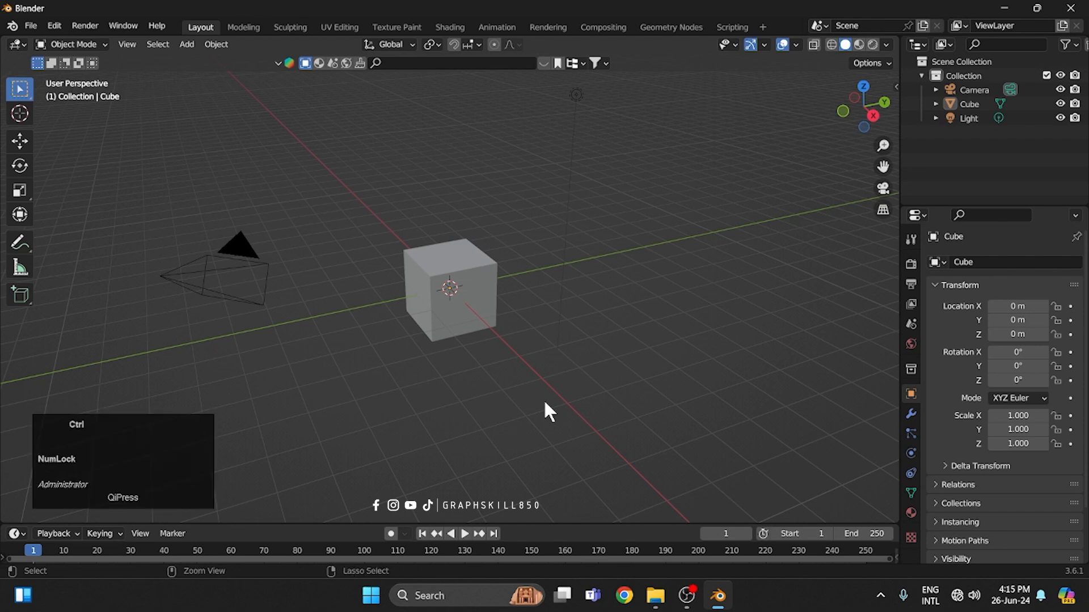
key(ctrl+a)
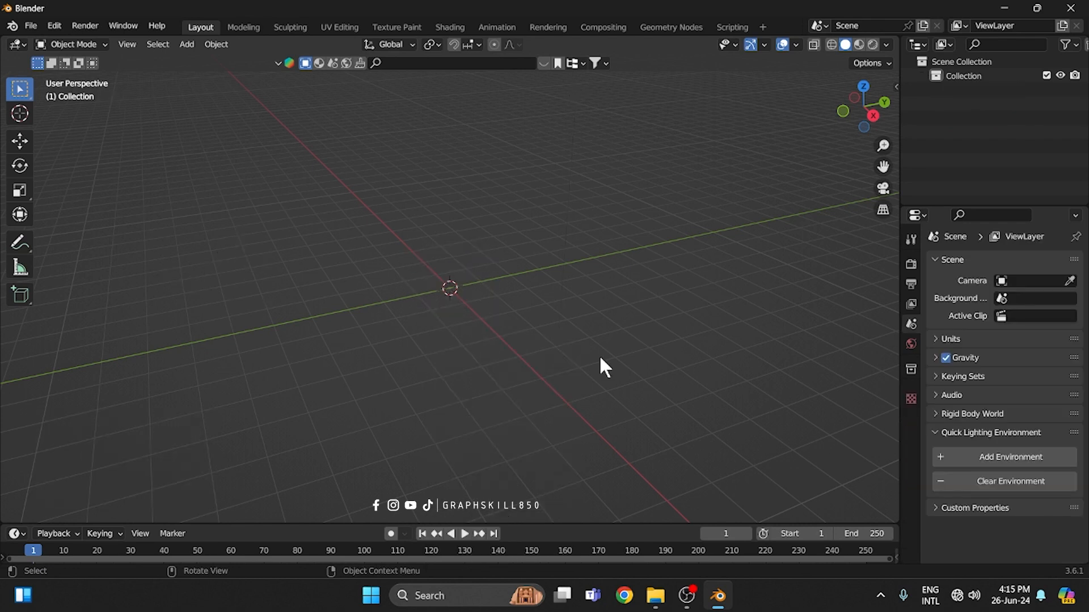
- Load the floor plan Asset 1.png from the Desktop's image\PNG folder as a reference image
key(shift+a)
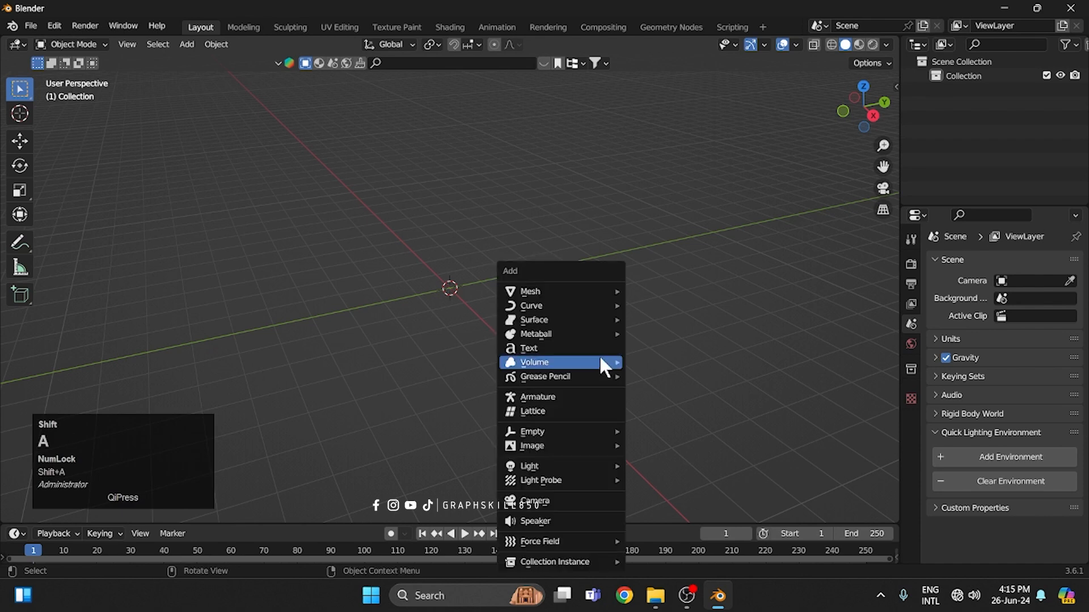
mouse_move(541, 433)
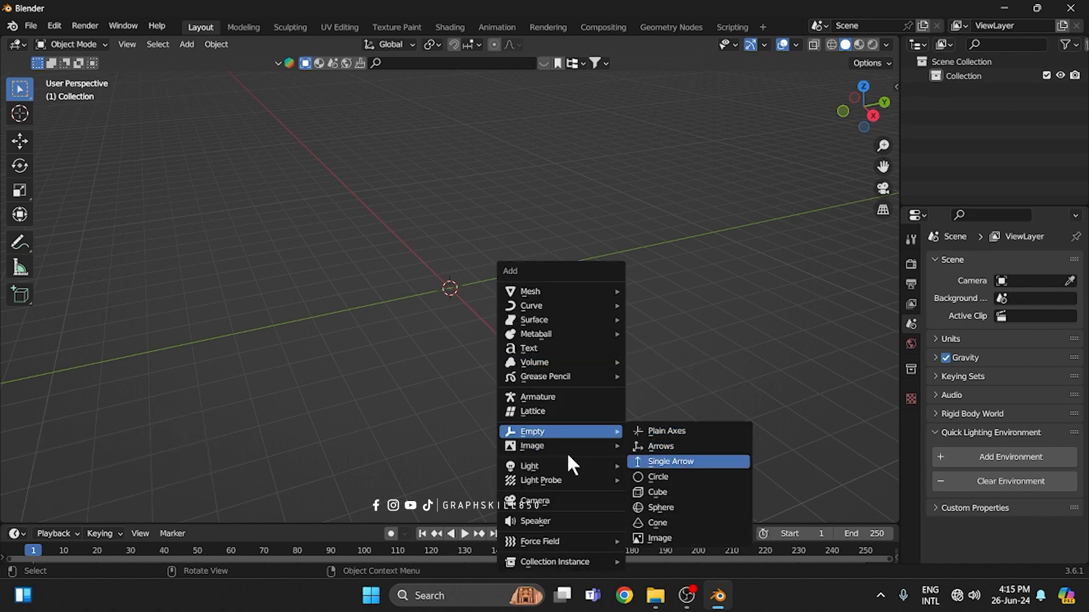
click(641, 447)
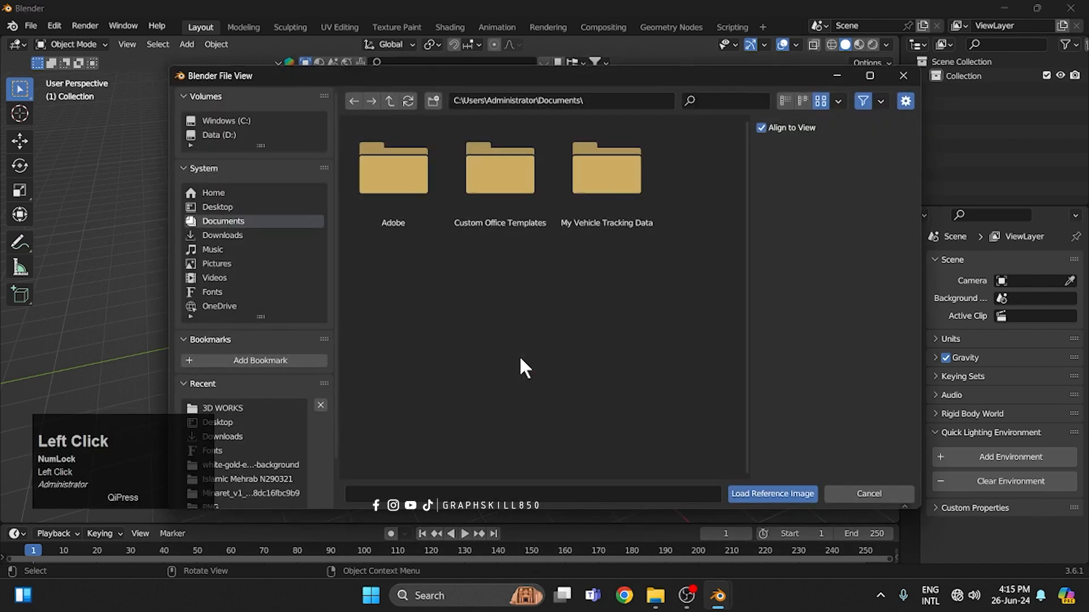
click(230, 206)
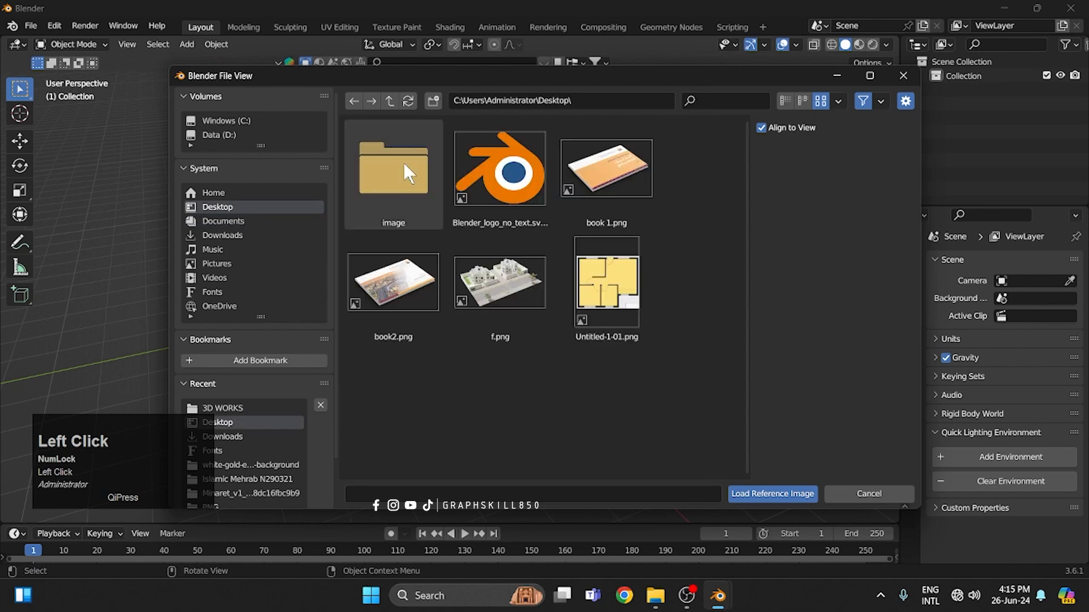
double_click(403, 163)
double_click(403, 162)
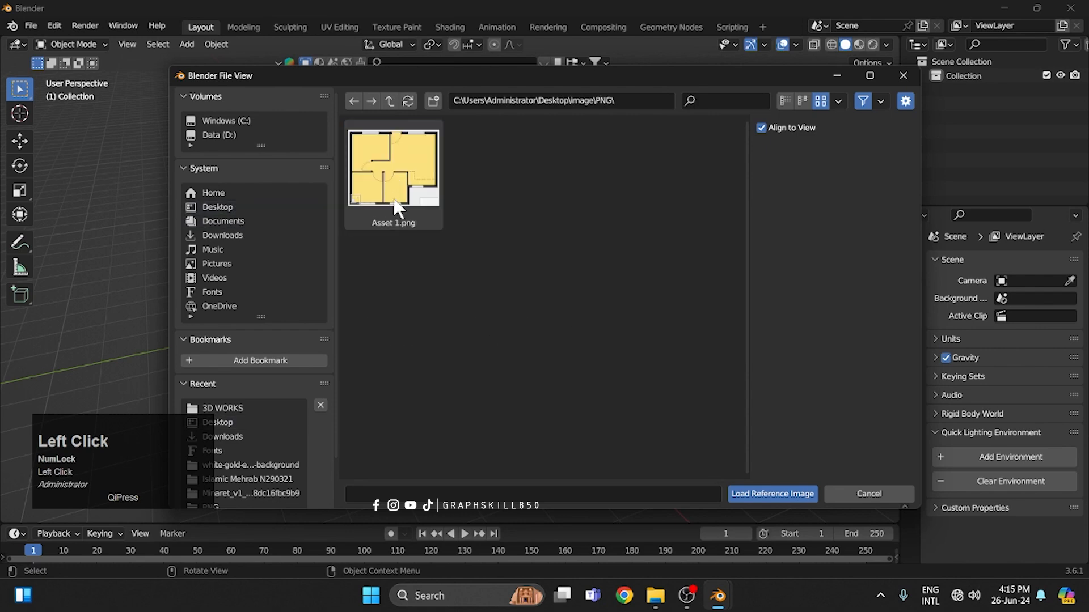
click(406, 173)
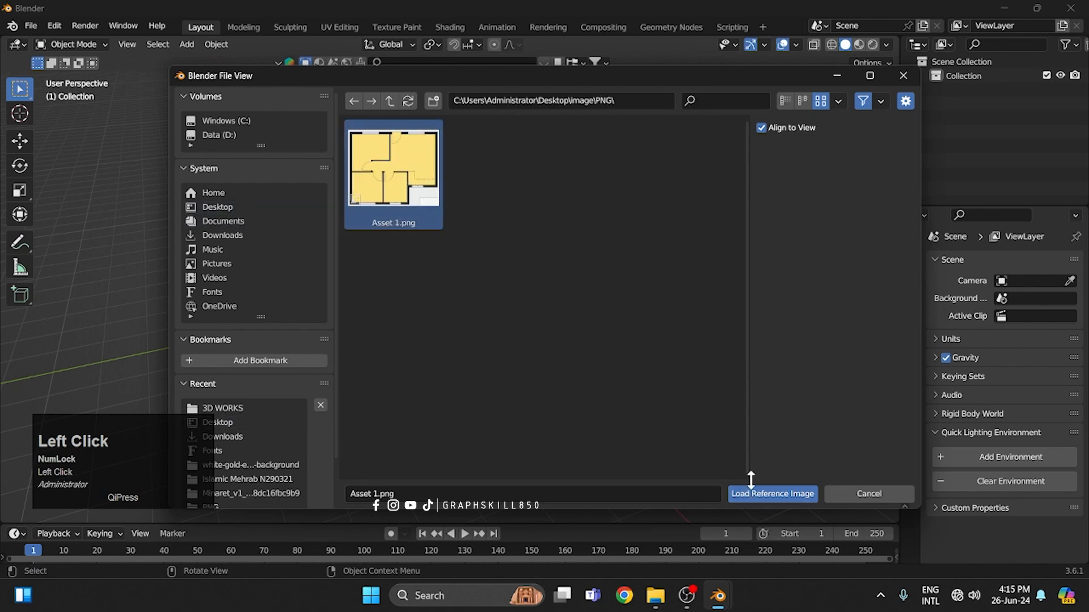
click(757, 499)
scroll(488, 357, up, 3)
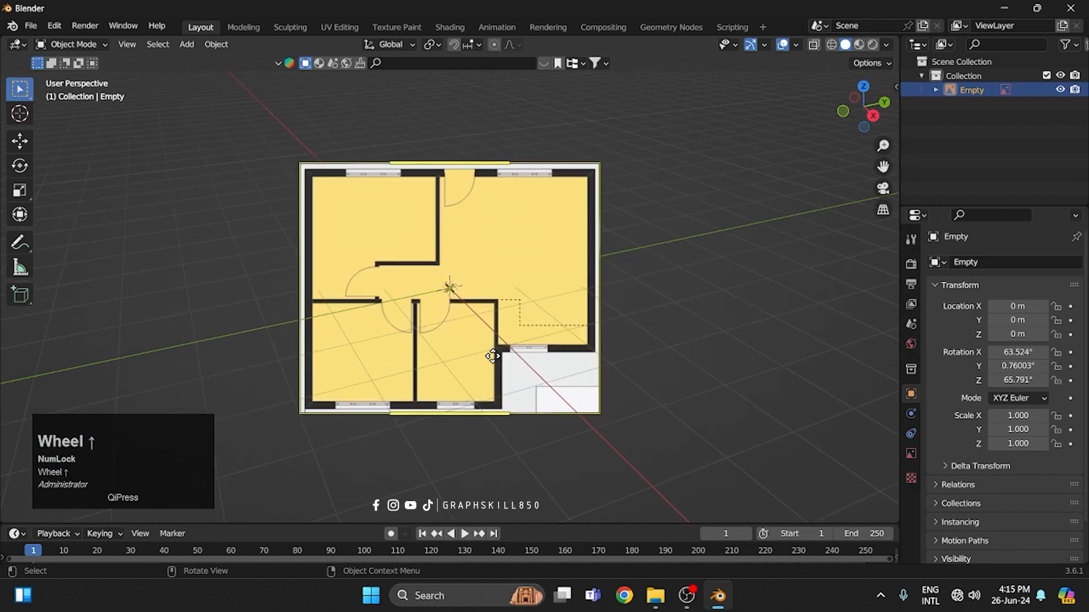
click(492, 356)
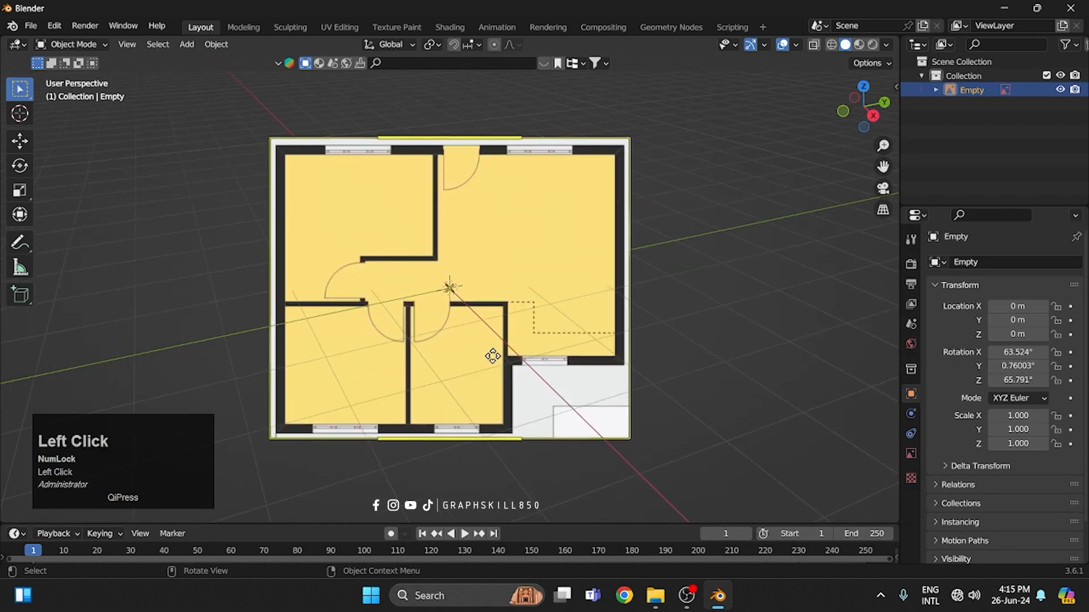
- Set the reference image's X, Y and Z rotation to 0° and view it in top orthographic
click(1018, 367)
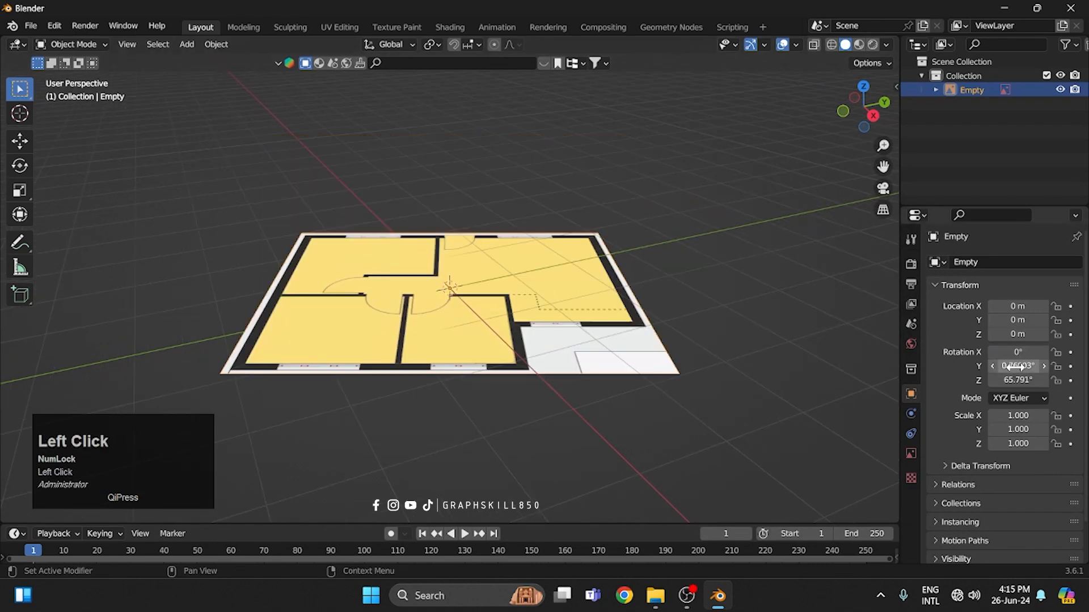
click(1018, 367)
text(0)
click(1015, 381)
key(Return)
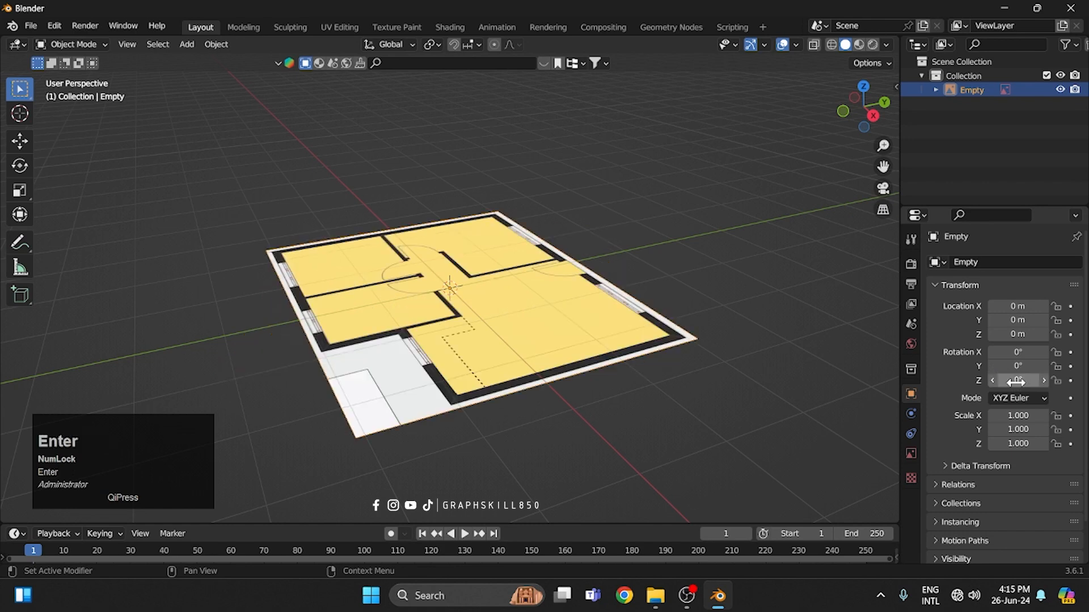
key(KP_7)
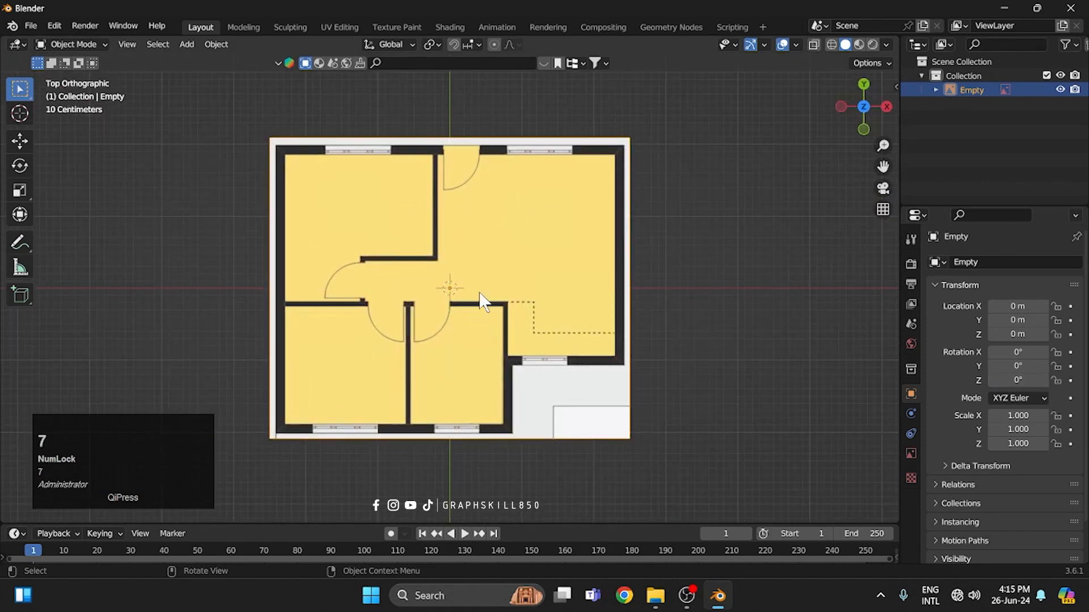
shift+middle_drag(481, 271, 511, 273)
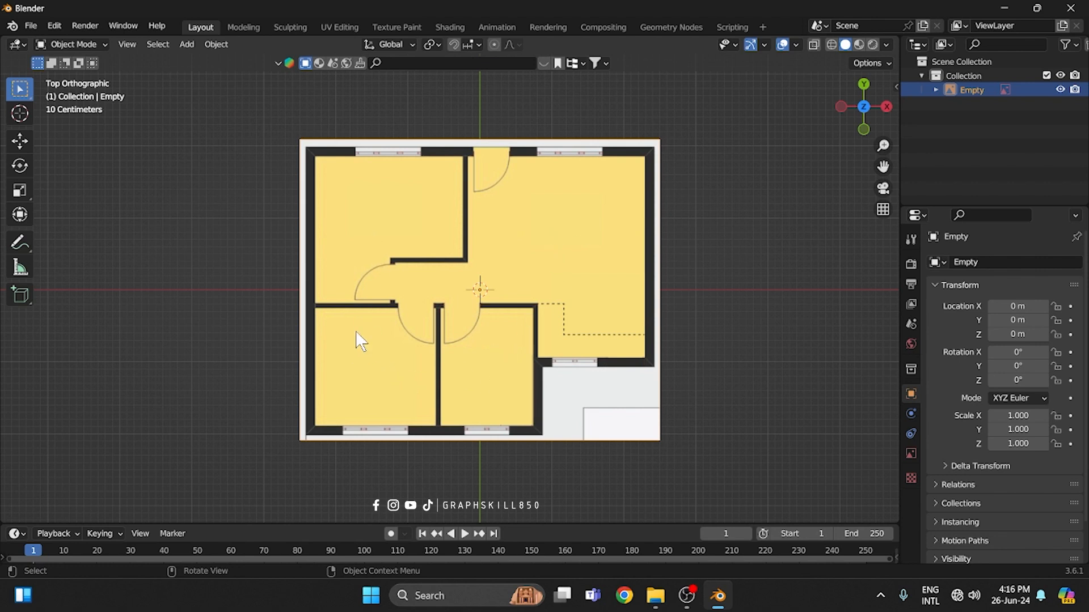
shift+middle_drag(358, 340, 396, 332)
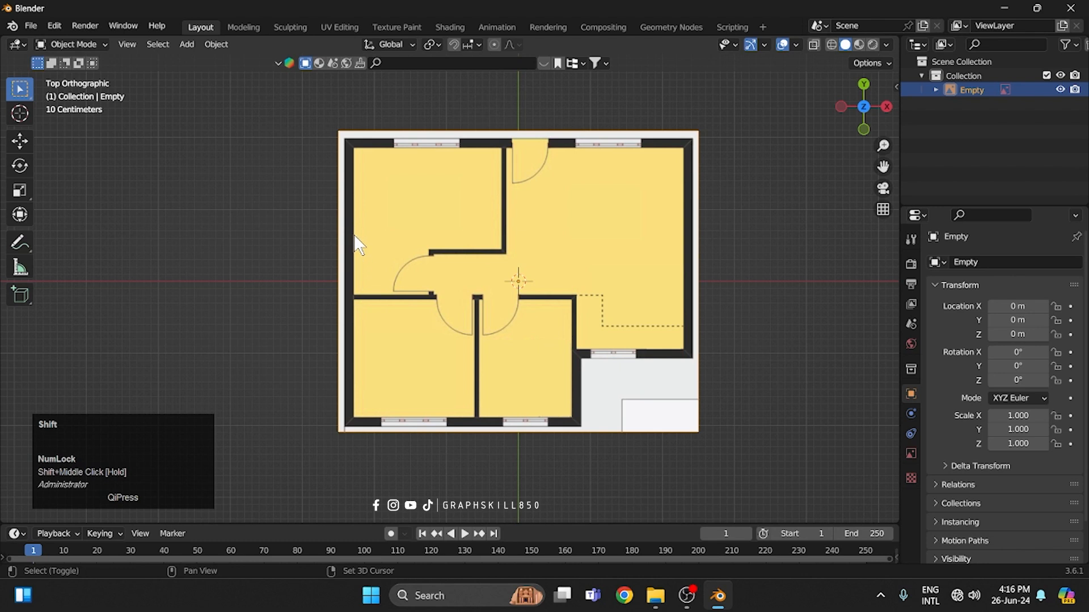
- Add a mesh plane and scale it down to about 0.074, roughly the thickness of the outer wall
key(shift+a)
mouse_move(353, 233)
mouse_move(375, 86)
click(430, 82)
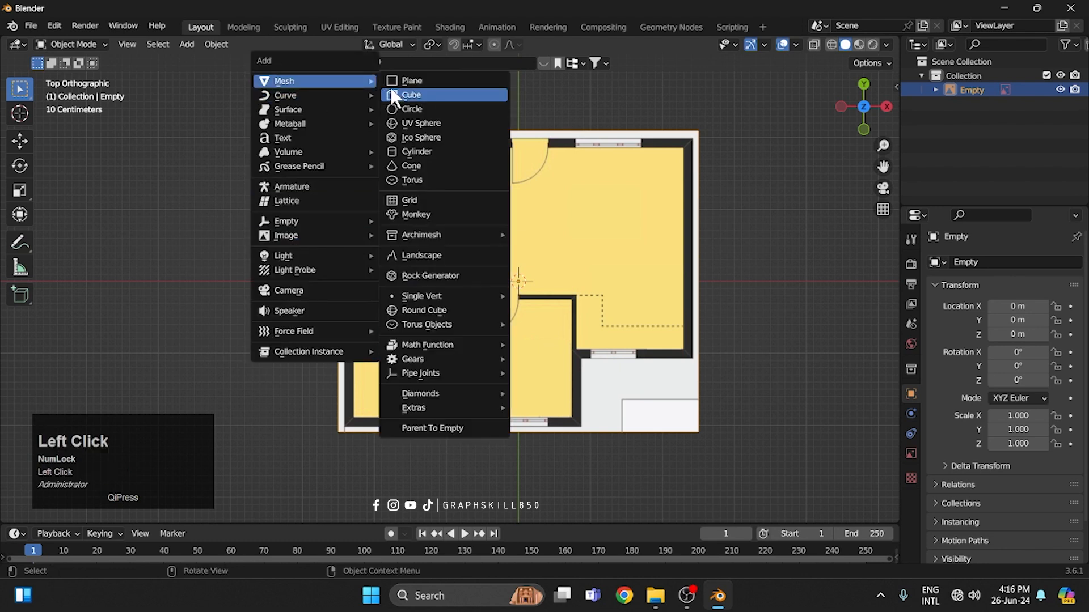
key(s)
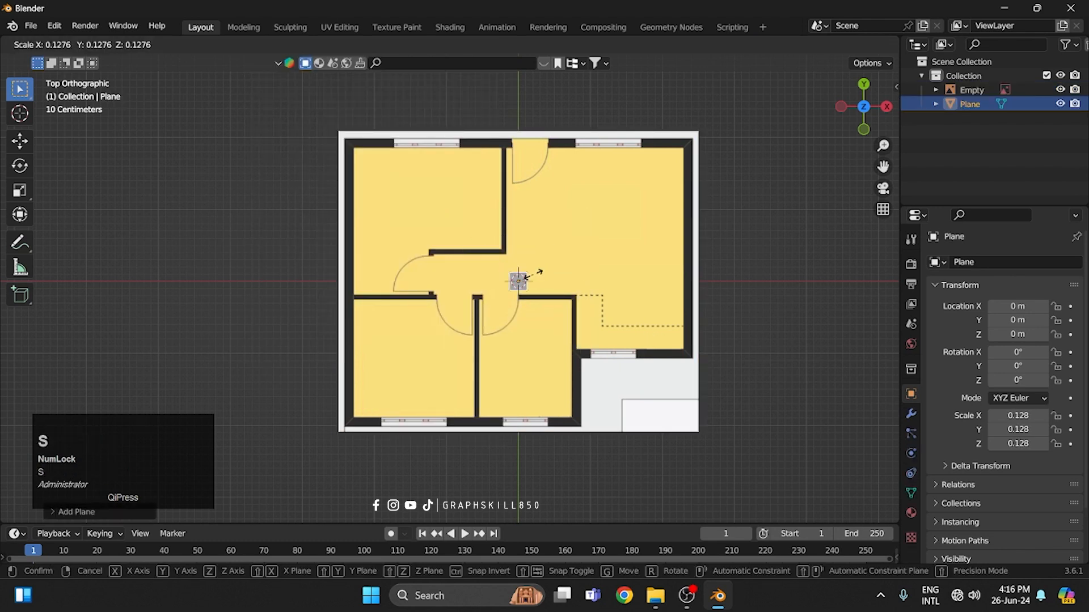
click(530, 279)
- Move the plane onto the floor plan's lower-left wall corner, at about X -2.31 m and Y -1.96 m
click(20, 141)
drag(567, 282, 396, 299)
drag(353, 255, 350, 429)
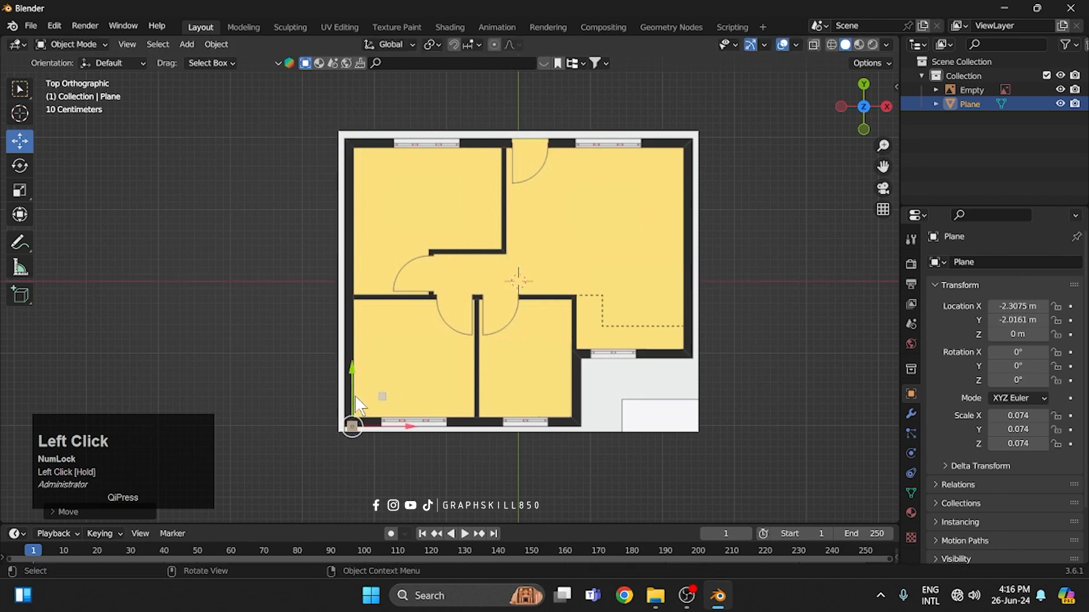
scroll(355, 396, up, 10)
shift+middle_drag(374, 418, 542, 190)
drag(509, 283, 513, 243)
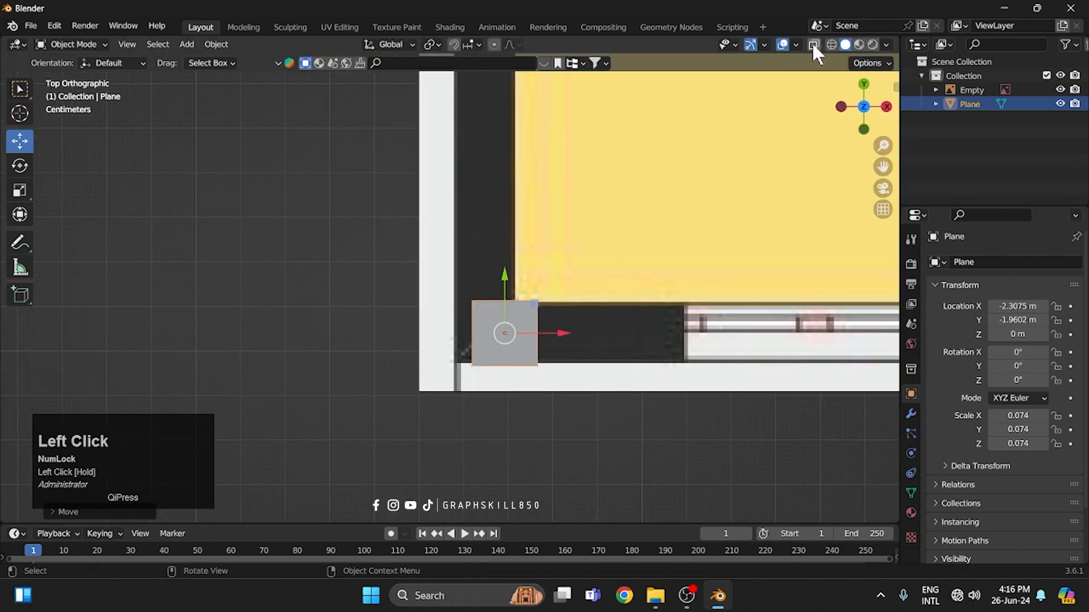
- Turn on X-ray and shift the plane along X to about -2.35 m to fit the lower-left wall corner
click(813, 44)
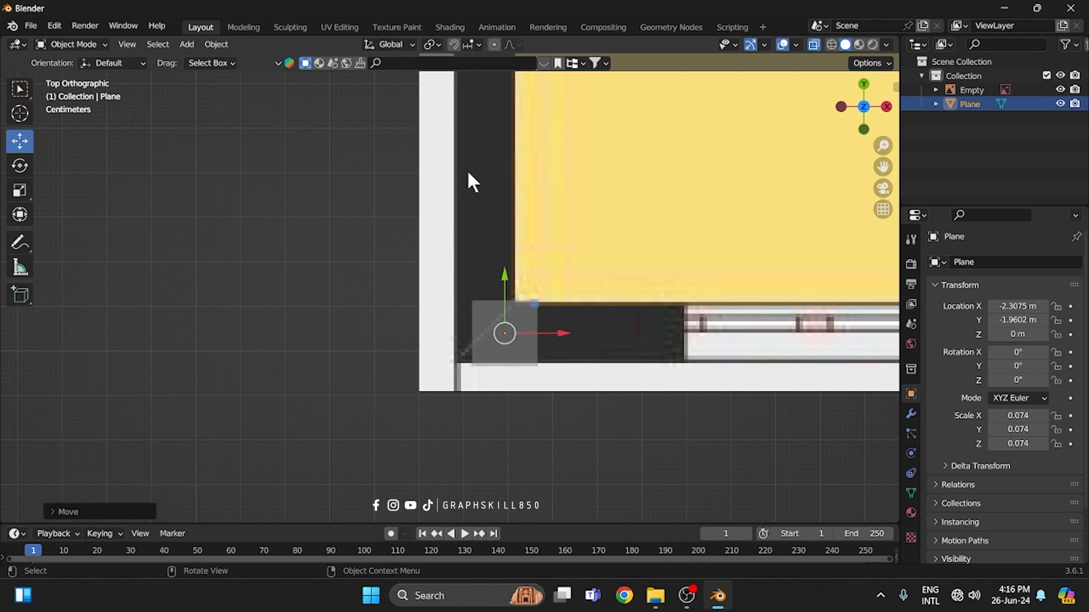
scroll(399, 354, down, 6)
shift+middle_drag(495, 264, 477, 352)
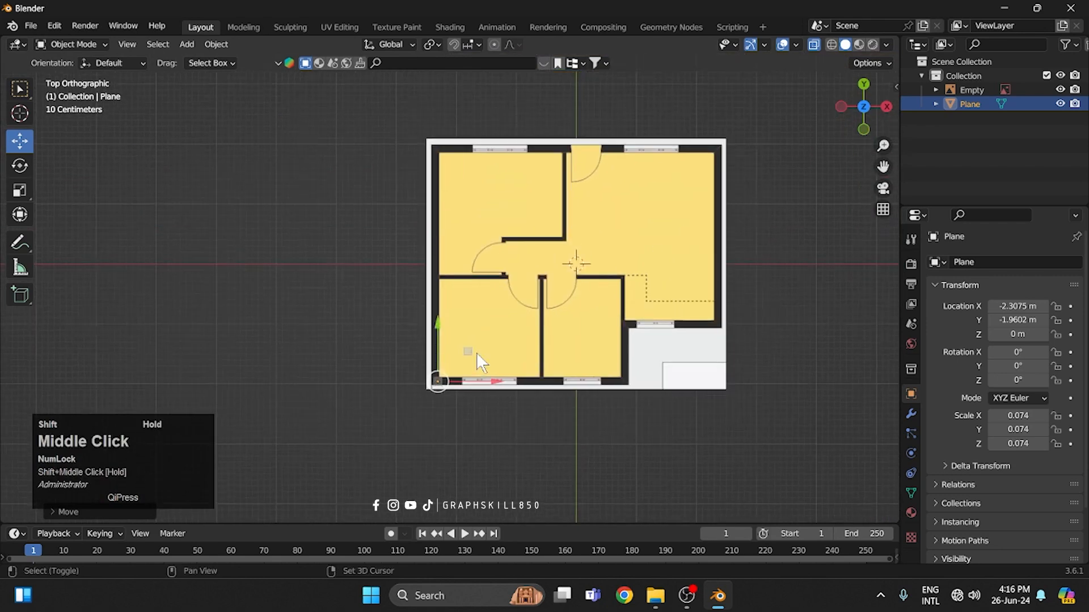
scroll(444, 292, up, 2)
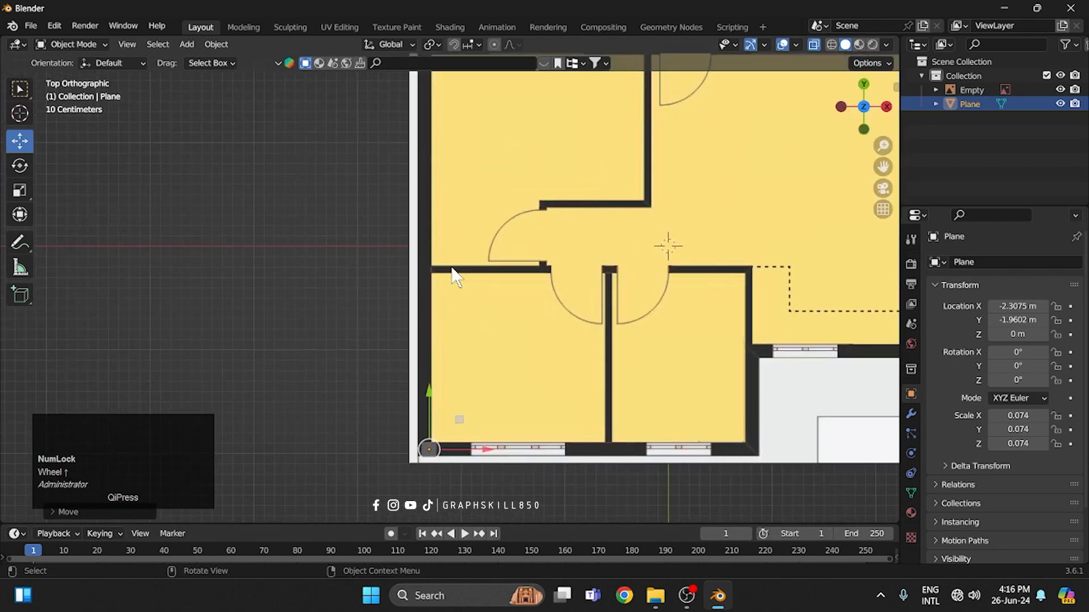
scroll(455, 278, up, 1)
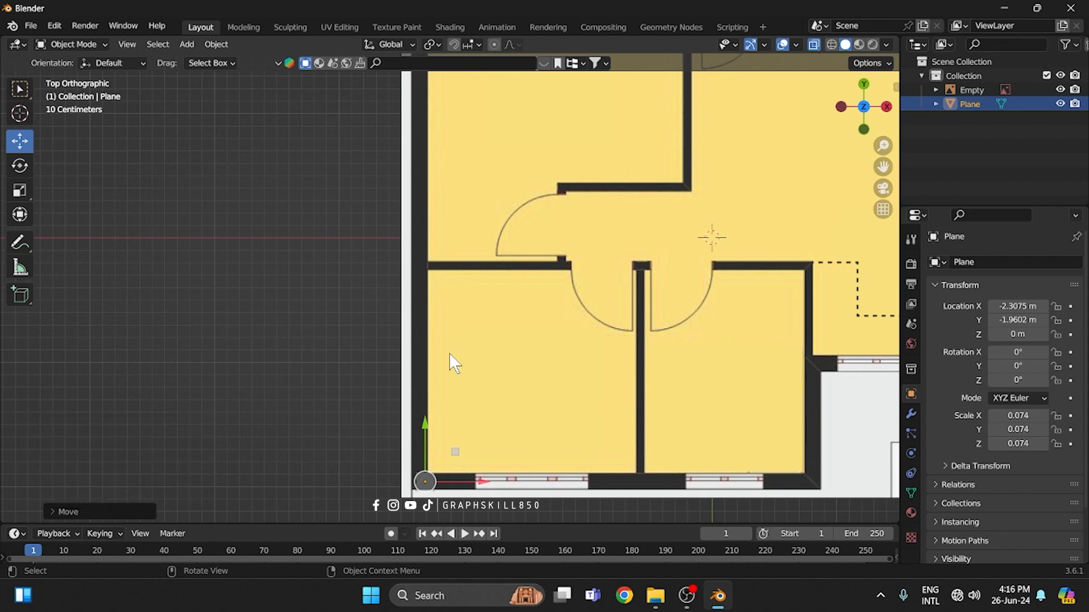
shift+middle_drag(449, 354, 509, 250)
scroll(480, 389, up, 1)
shift+middle_drag(481, 390, 485, 307)
scroll(502, 358, up, 2)
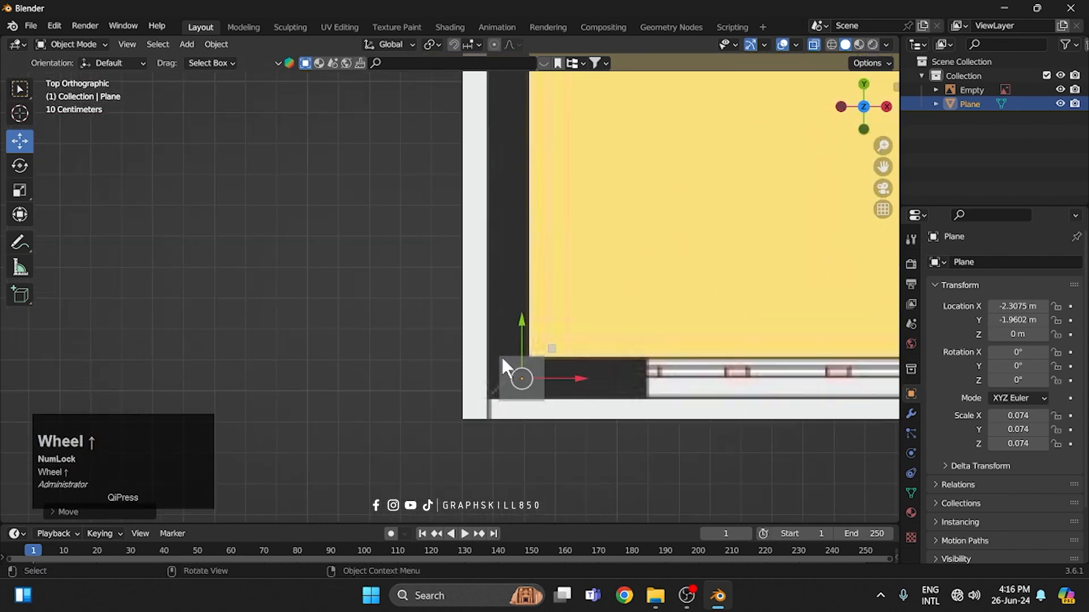
shift+middle_drag(503, 360, 527, 369)
drag(539, 348, 510, 342)
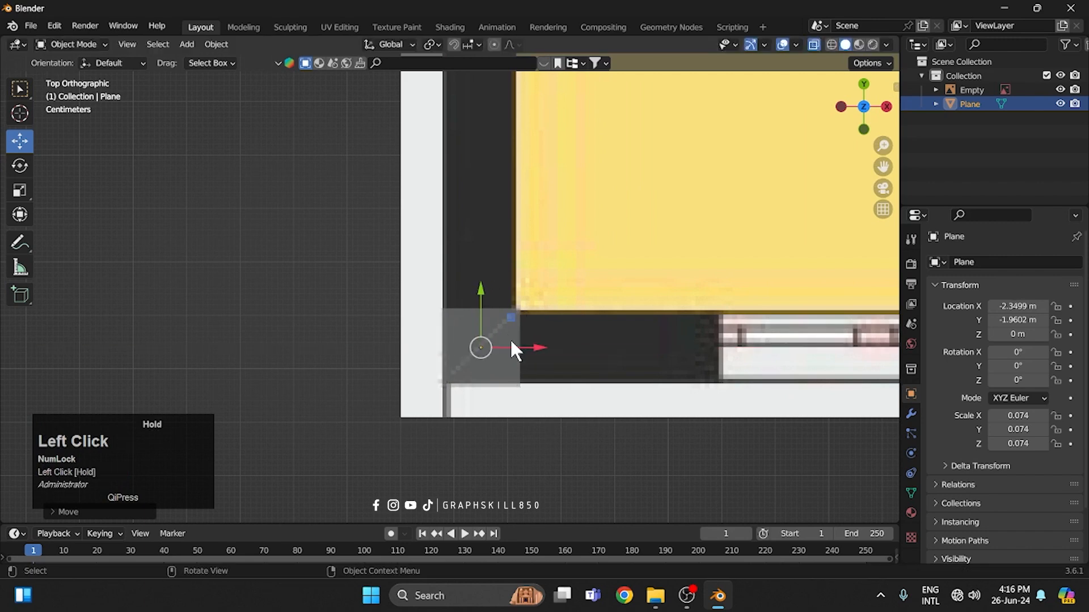
- In Edit Mode, move the plane's bottom edge up slightly to match the outer face of the lower wall
key(Tab)
drag(418, 359, 535, 385)
scroll(501, 406, up, 1)
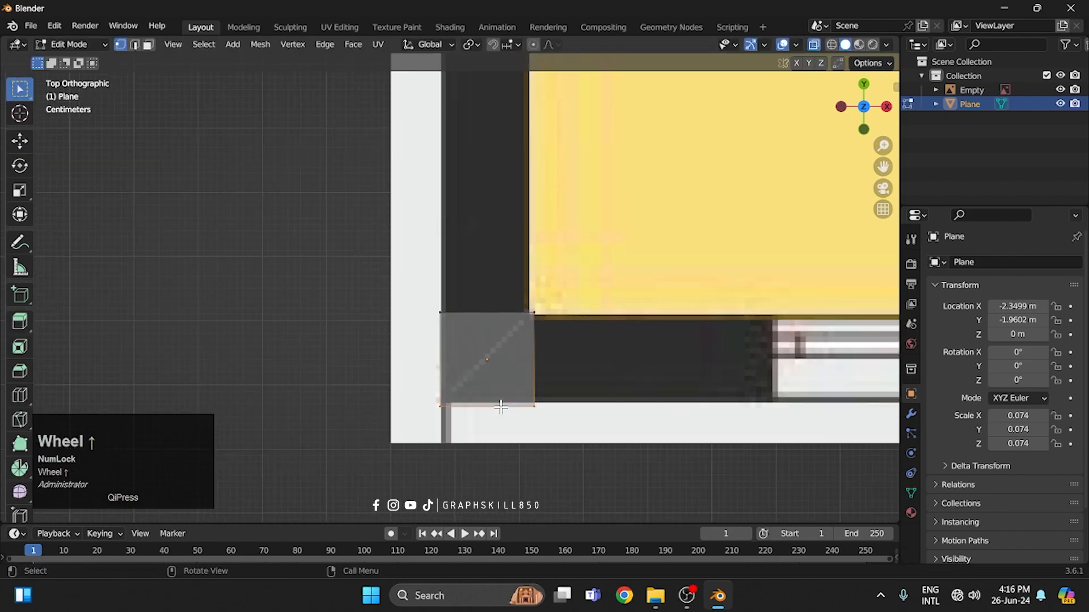
scroll(501, 407, up, 2)
shift+middle_drag(489, 382, 447, 300)
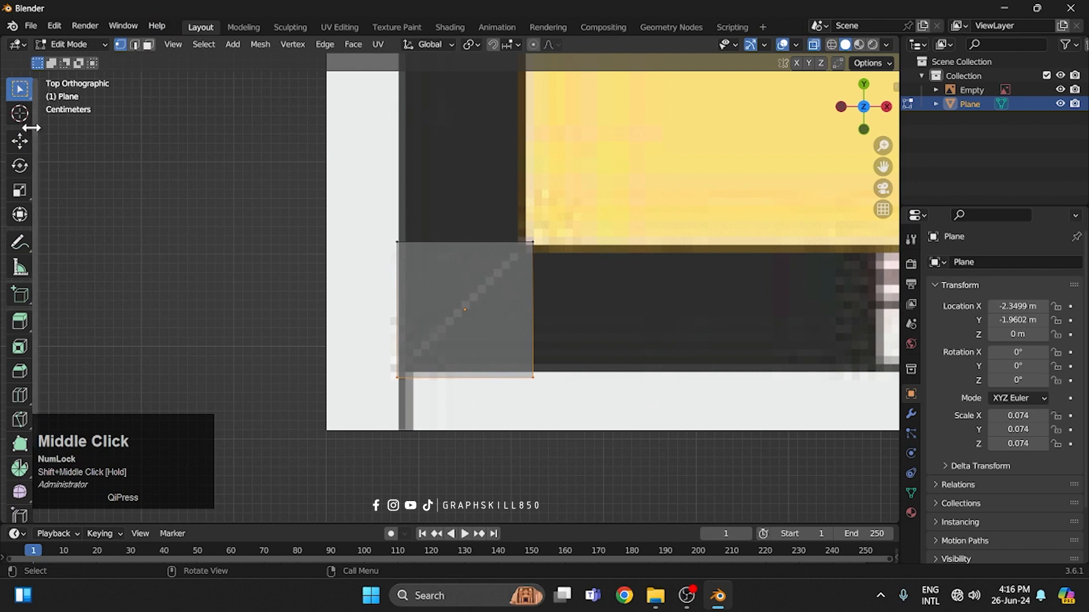
click(20, 140)
drag(464, 316, 461, 312)
- Adjust the plane's top, left and right edges to match the wall borders at the lower-left corner
drag(374, 224, 544, 268)
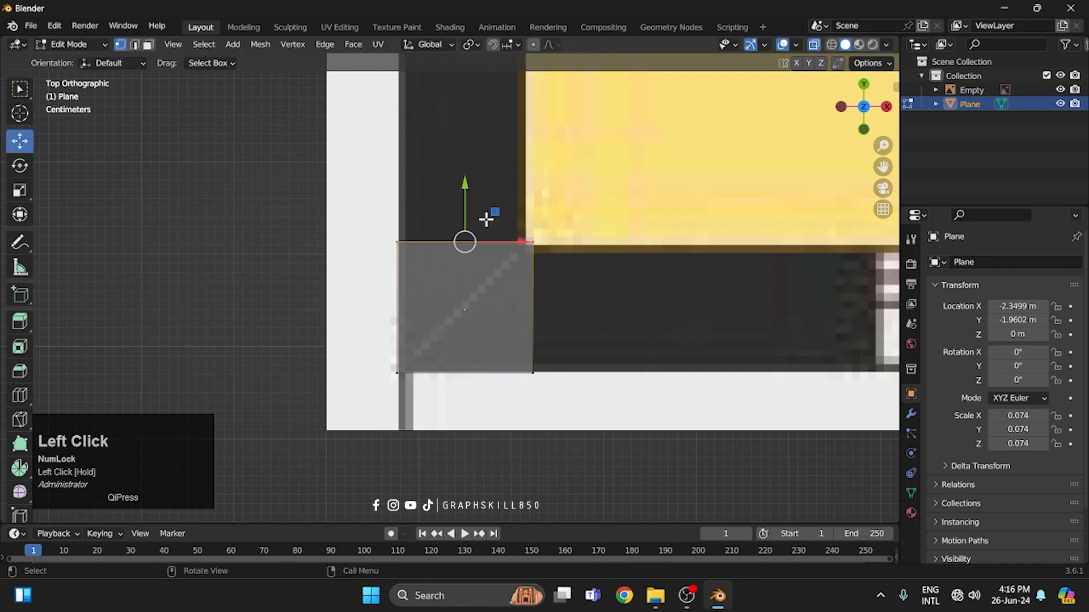
drag(464, 202, 463, 206)
drag(378, 211, 445, 406)
drag(433, 316, 437, 313)
scroll(454, 315, down, 2)
drag(552, 355, 491, 247)
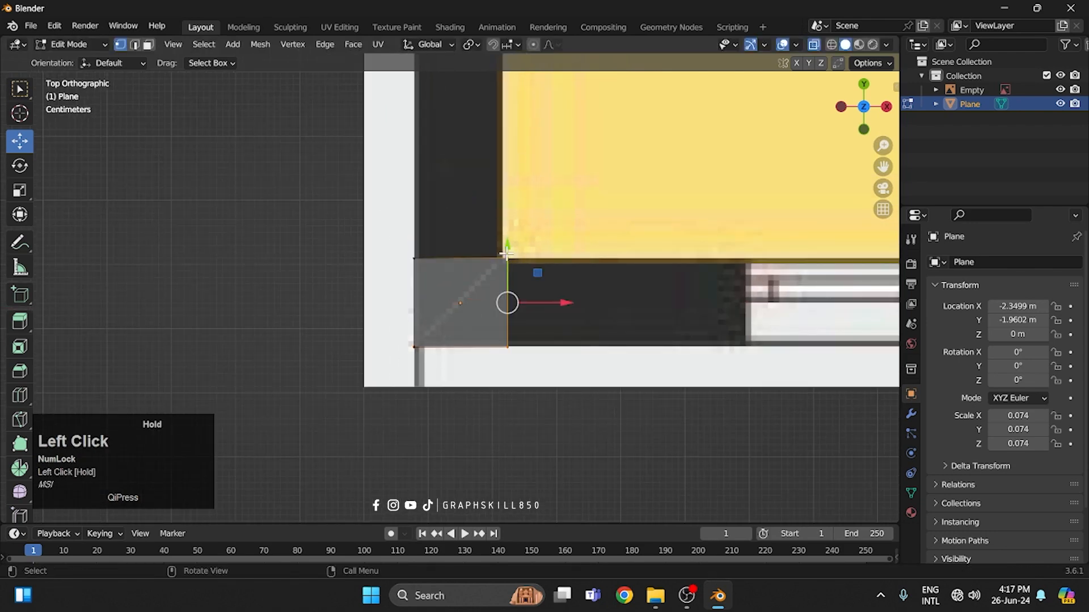
scroll(574, 324, up, 2)
drag(577, 313, 566, 310)
- Extrude the plane's top edge along Y over the left outer wall, ending at the lower face of the first interior wall
scroll(566, 309, down, 4)
shift+middle_drag(440, 221, 391, 382)
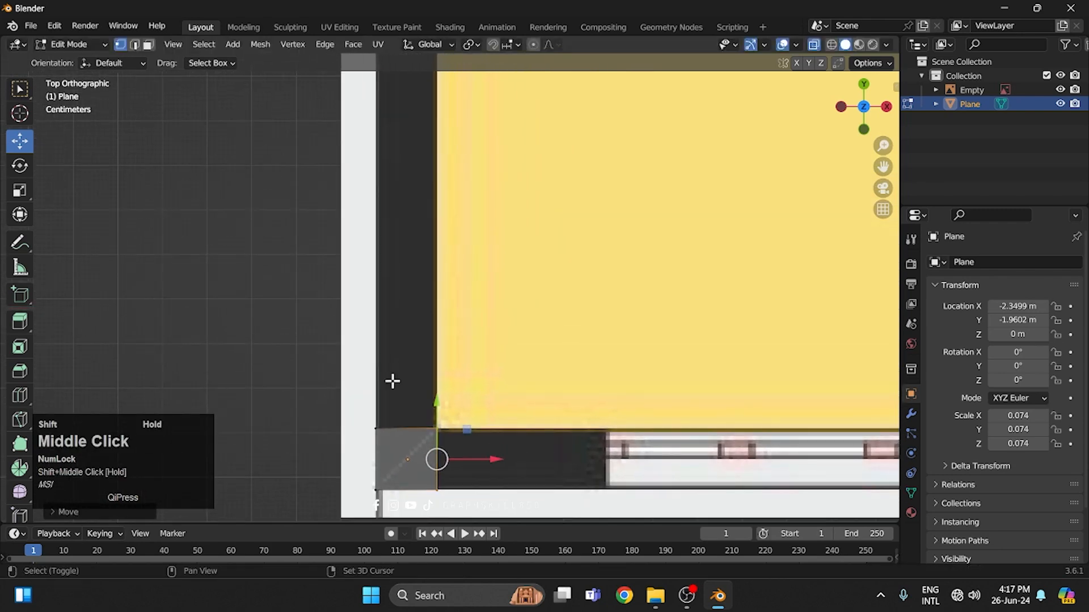
scroll(407, 363, down, 2)
drag(335, 351, 510, 399)
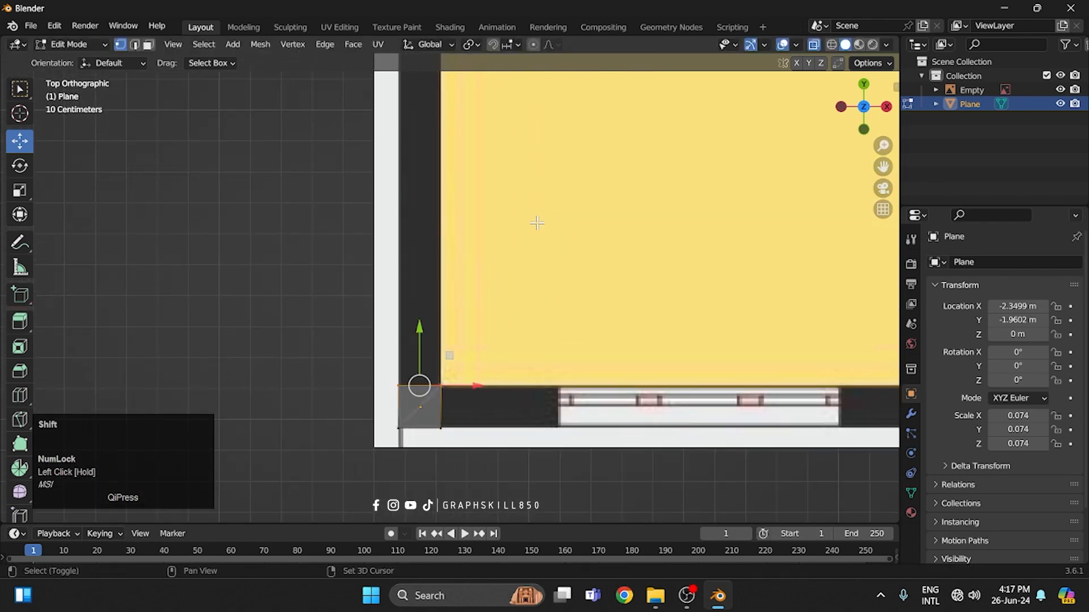
shift+middle_drag(535, 224, 531, 379)
key(e)
key(y)
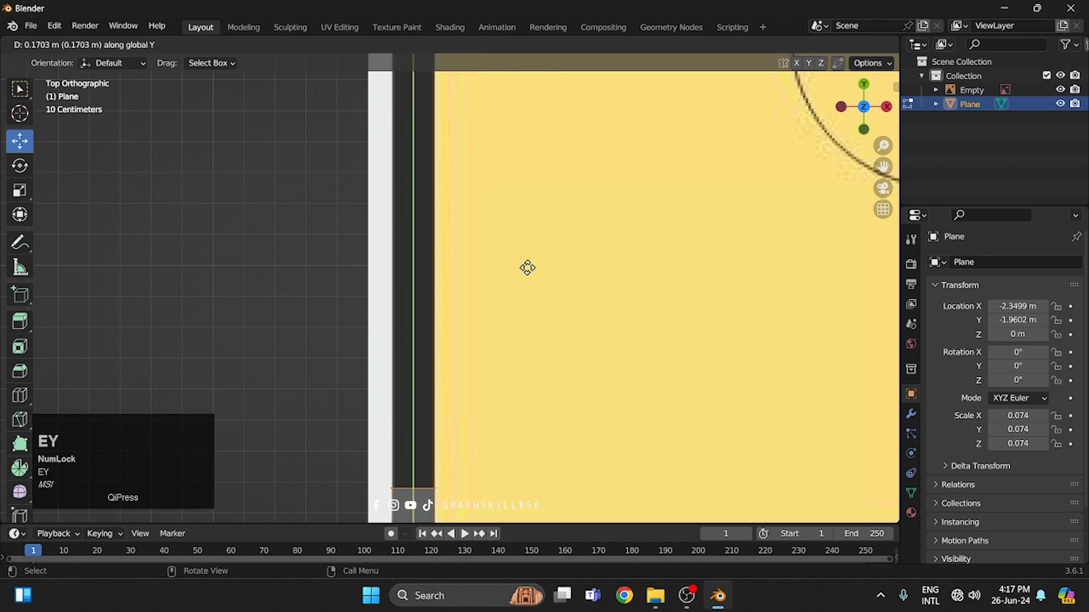
click(578, 434)
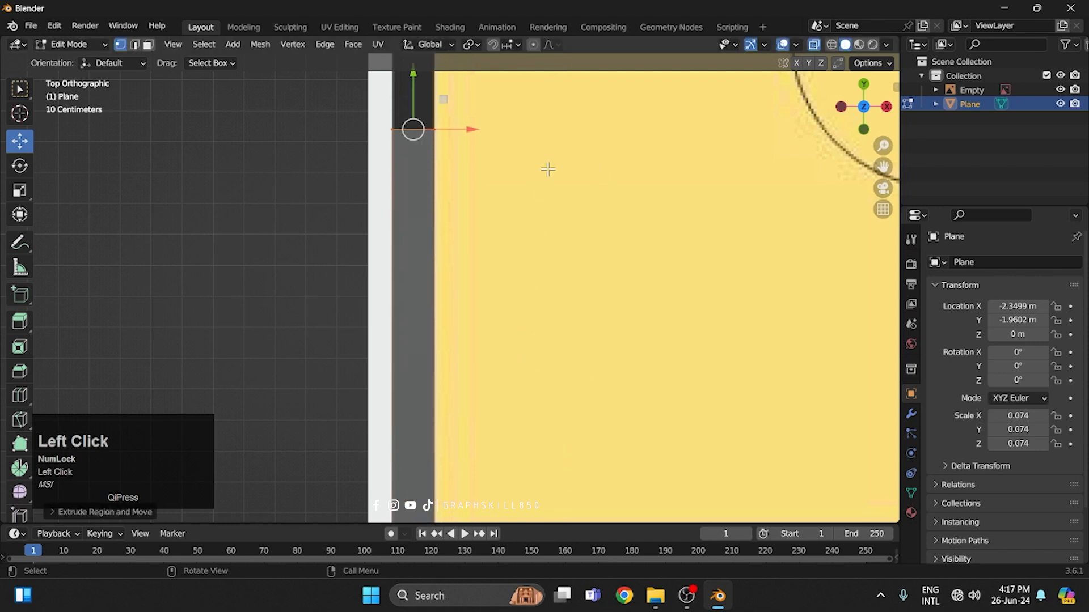
shift+middle_drag(548, 169, 539, 206)
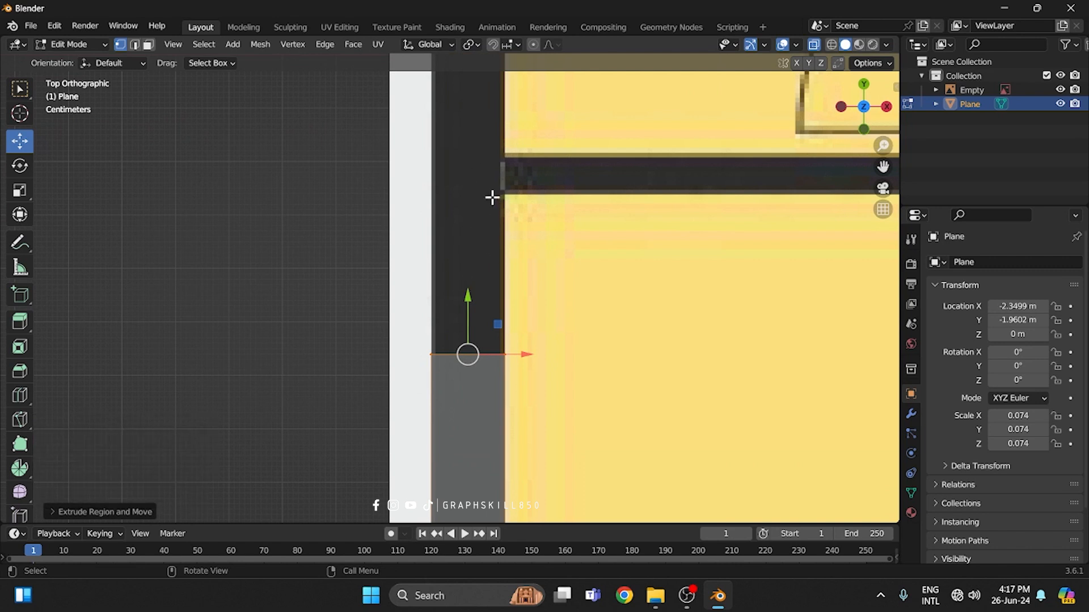
drag(466, 314, 461, 145)
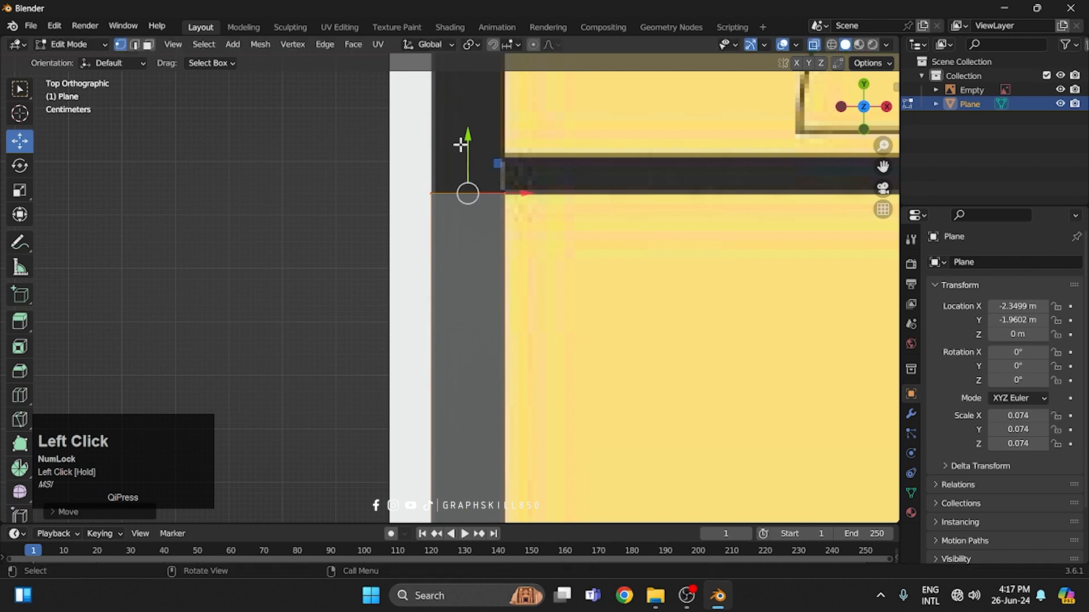
- Extrude the top edge of the left outer wall about 0.07 m along Y across the thickness of the first interior wall
key(e)
key(y)
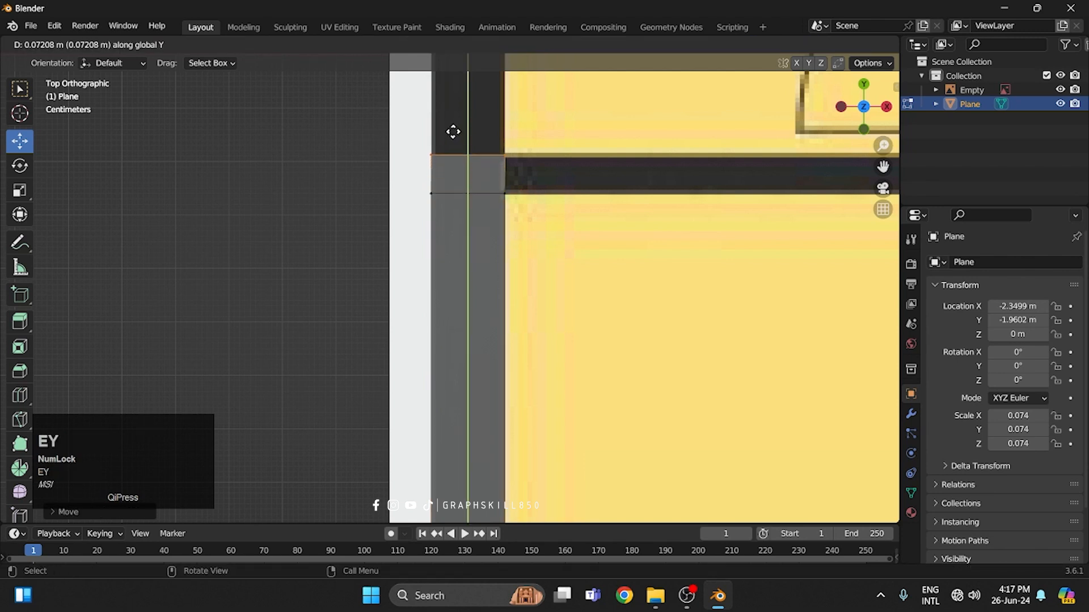
click(451, 133)
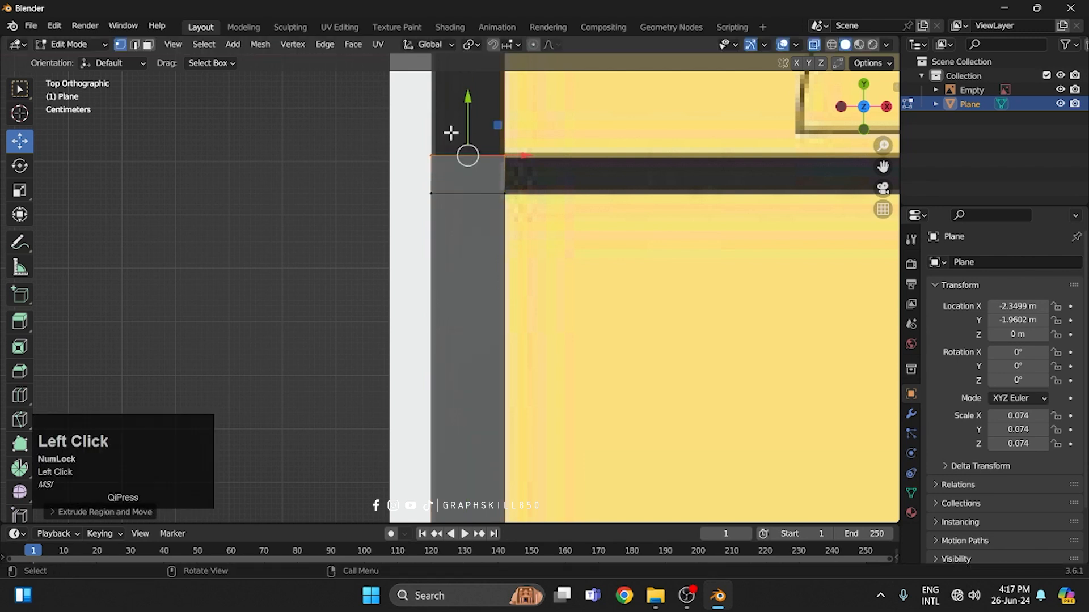
drag(548, 249, 500, 118)
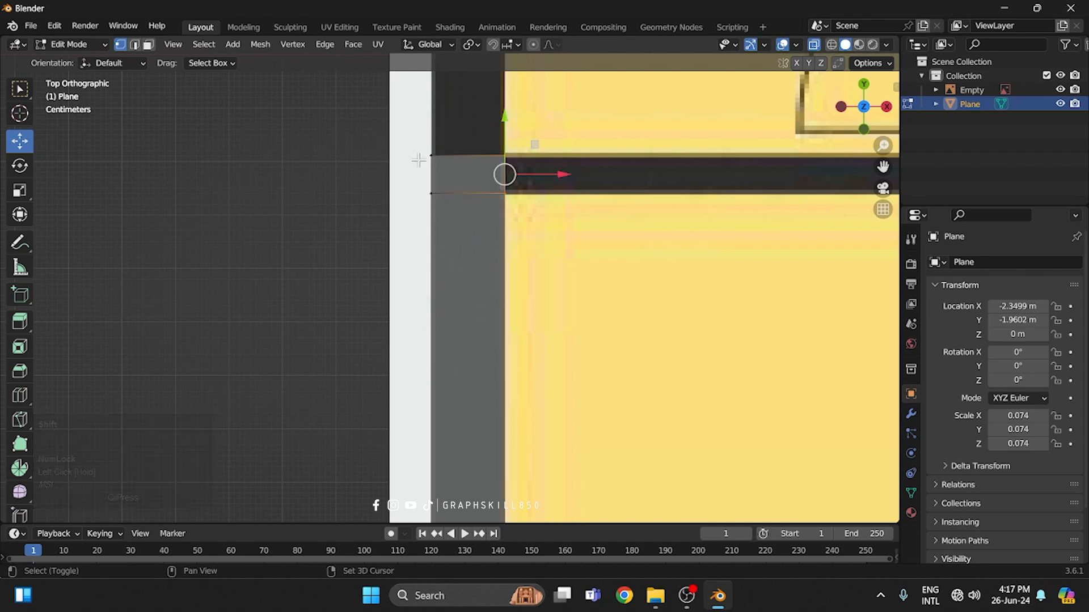
shift+middle_drag(344, 118, 379, 285)
- Extrude the junction's top edge along Y over the left outer wall, ending at the inner face of the upper outer wall
drag(366, 269, 598, 330)
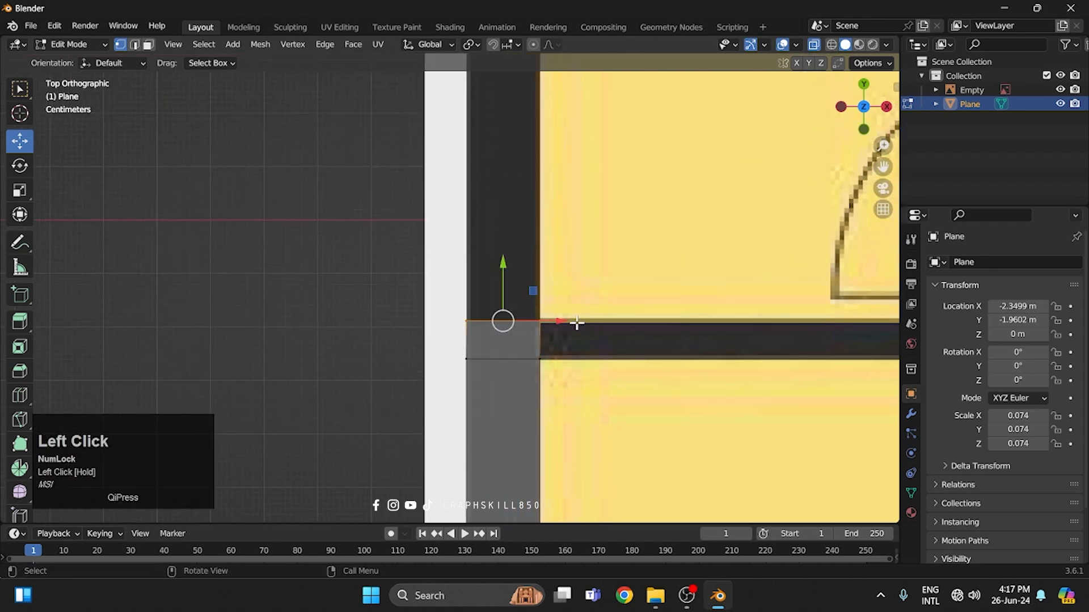
scroll(570, 273, down, 4)
shift+middle_drag(569, 266, 538, 412)
key(e)
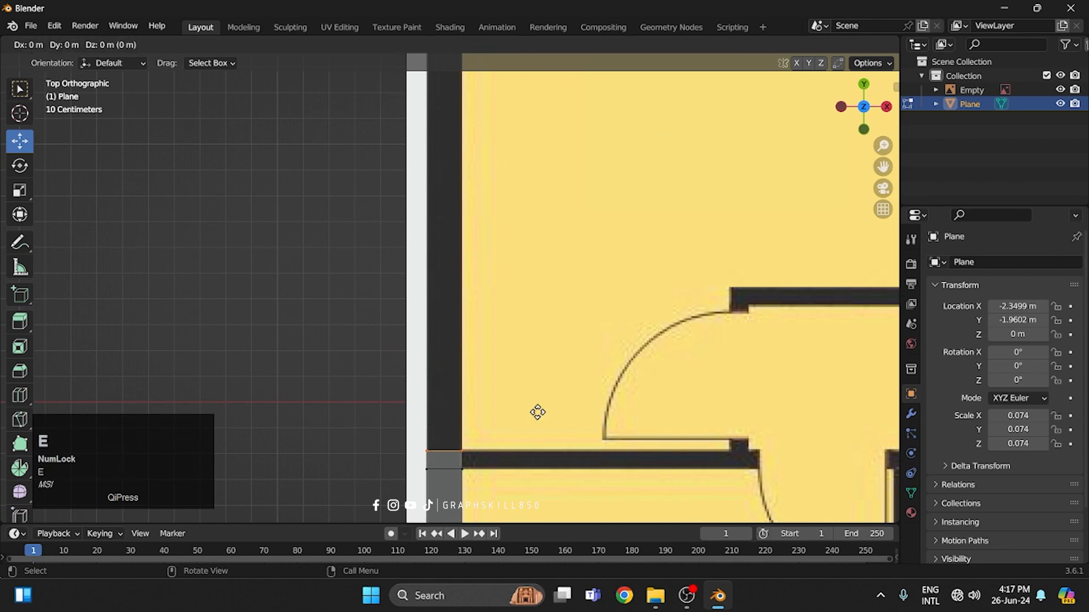
key(y)
click(550, 94)
shift+middle_drag(556, 154, 502, 417)
drag(444, 363, 437, 153)
scroll(464, 153, up, 2)
shift+middle_drag(464, 153, 442, 295)
scroll(460, 273, up, 3)
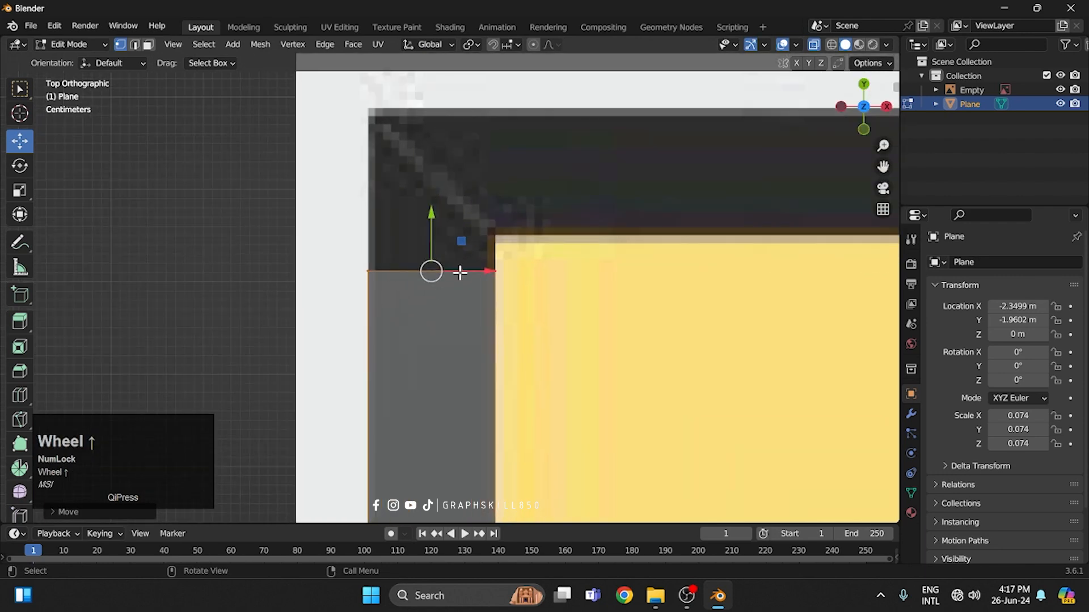
drag(434, 228, 427, 185)
- Extrude along Y to fill the upper-left corner, and extrude the corner's inner side edge along X to the first window
key(e)
key(y)
click(441, 157)
drag(474, 104, 566, 275)
scroll(566, 261, down, 4)
shift+middle_drag(567, 254, 374, 219)
key(e)
key(x)
click(623, 281)
- Extrude the upper wall's end edge along X across the first window opening
shift+middle_drag(618, 284, 329, 315)
key(e)
key(x)
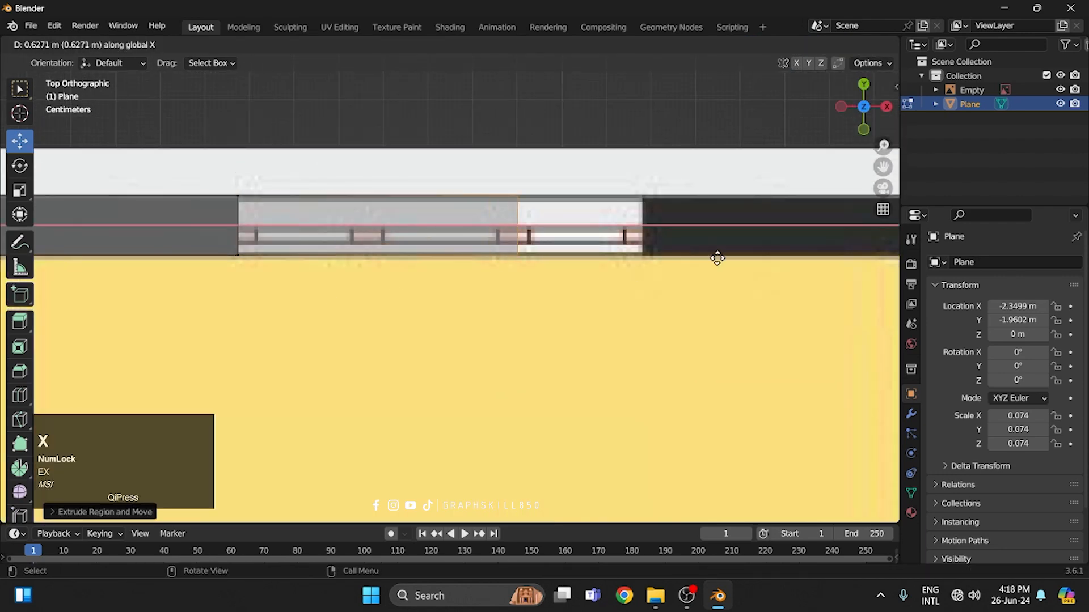
click(811, 244)
- Extrude the upper wall along X in three segments: up to the interior wall, across its thickness, and on to the door opening
scroll(796, 211, down, 3)
shift+middle_drag(796, 210, 441, 223)
scroll(448, 287, up, 2)
key(e)
key(x)
click(686, 265)
key(e)
key(x)
click(712, 269)
key(e)
key(x)
click(737, 275)
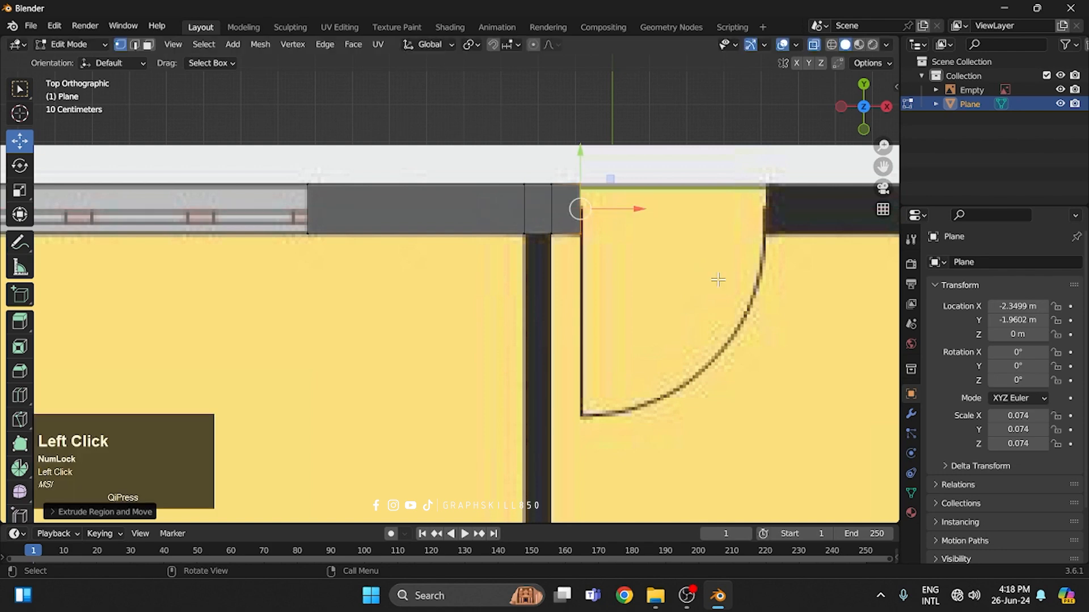
- Duplicate the wall's end edge and move the copy about 0.5 m along X to the far side of the door opening
shift+middle_drag(507, 214, 184, 237)
scroll(184, 237, up, 3)
shift+middle_drag(248, 145, 413, 222)
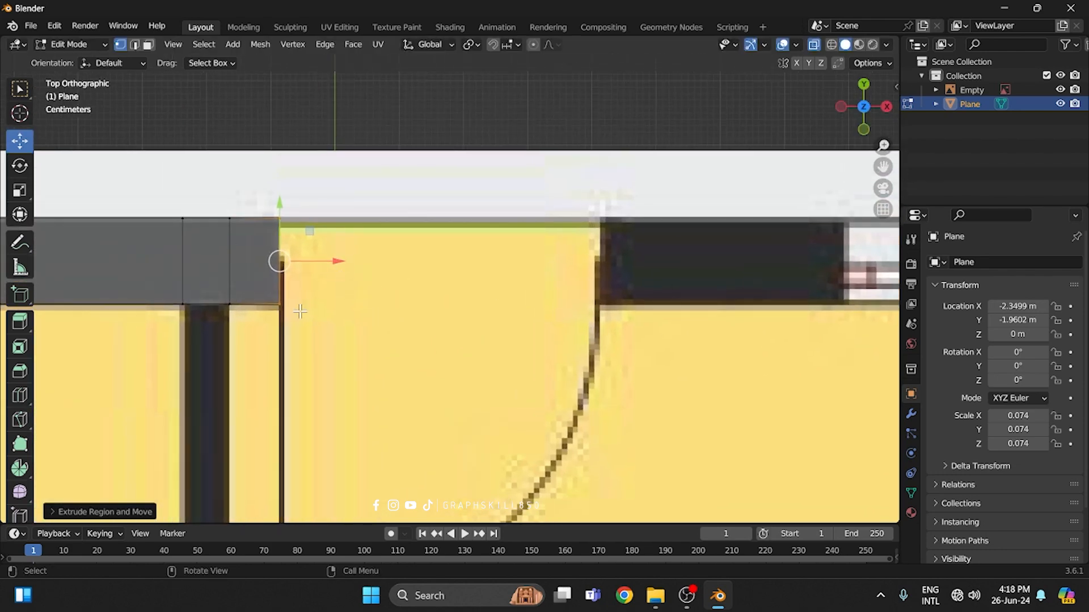
key(shift+d)
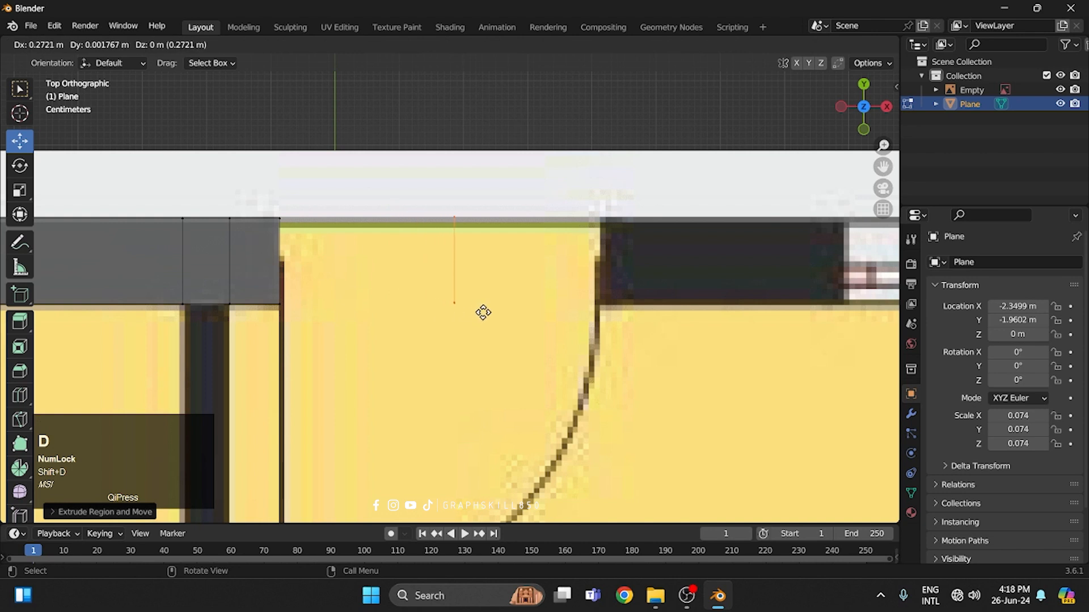
key(x)
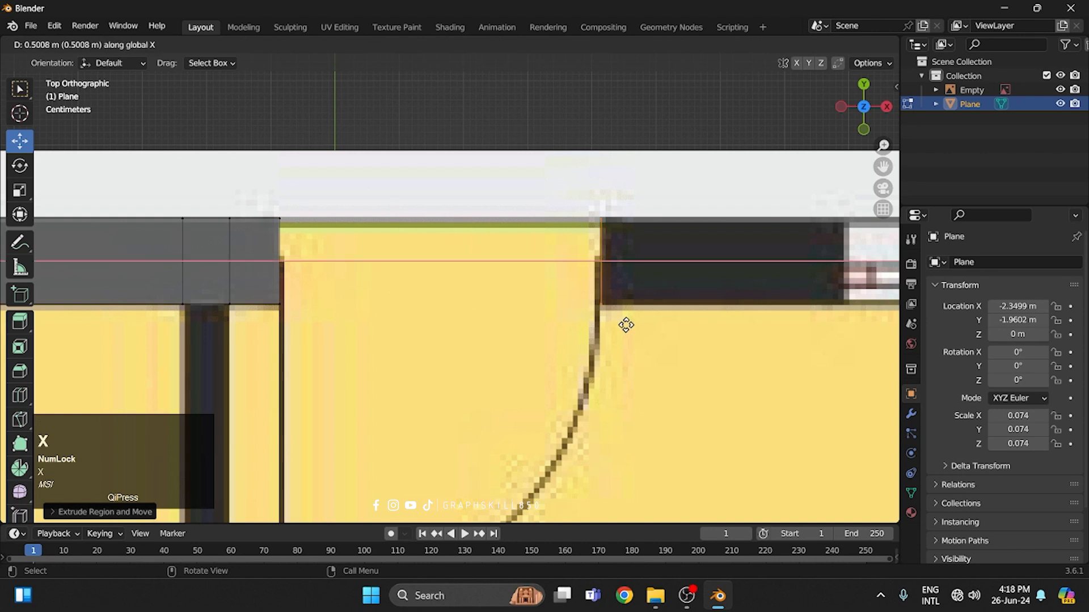
click(626, 325)
- Extrude the duplicated edge about 0.37 m along X to the start of the window beside the door
shift+middle_drag(522, 294, 284, 293)
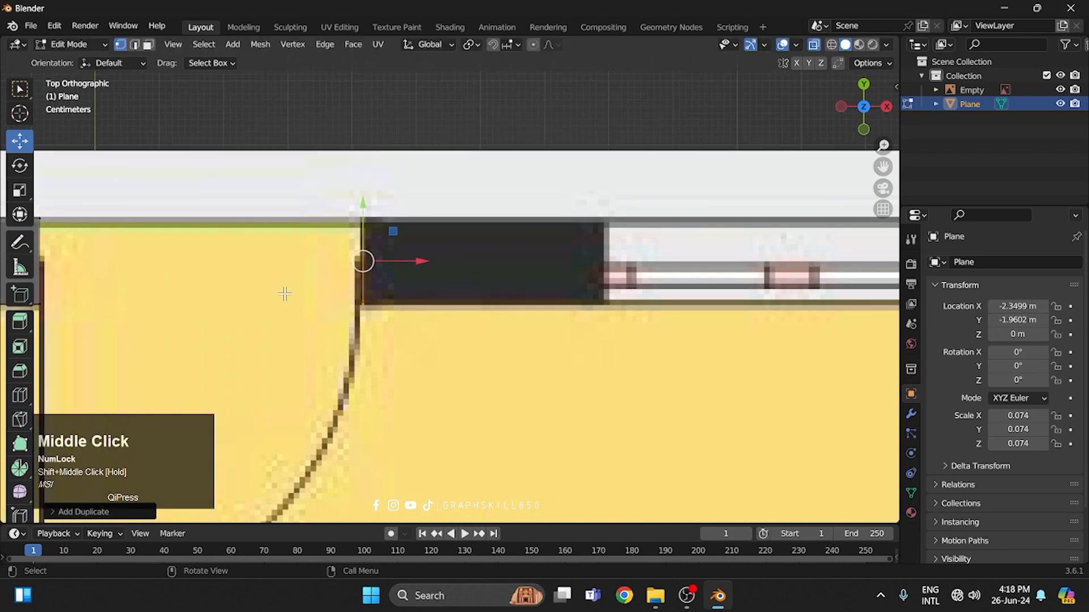
key(e)
key(x)
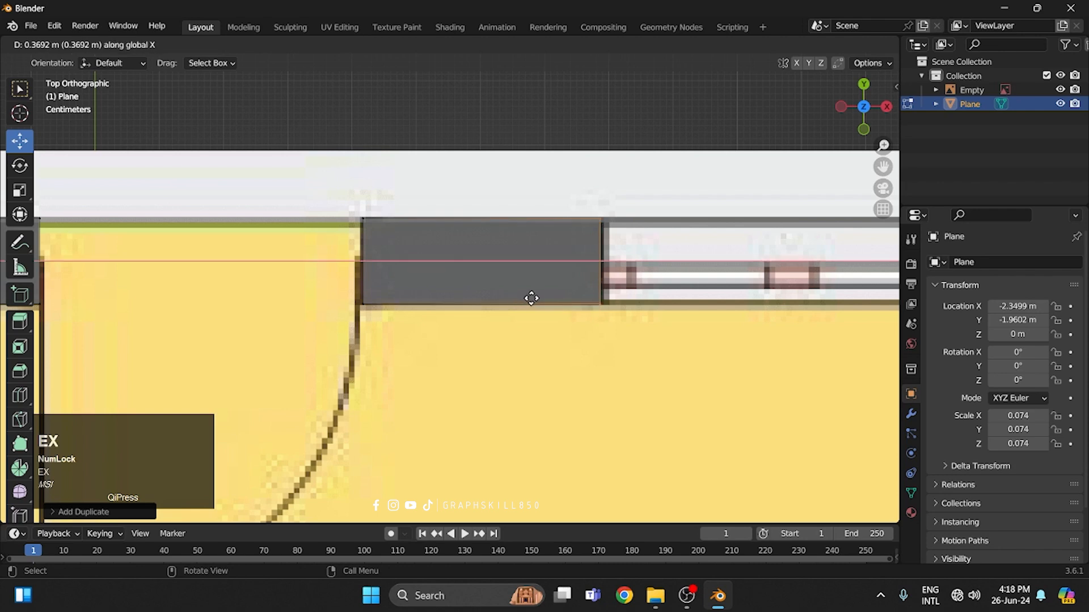
click(529, 303)
- Extrude the upper wall along X across the window opening right of the door
scroll(423, 295, down, 3)
shift+middle_drag(423, 294, 178, 258)
key(e)
key(x)
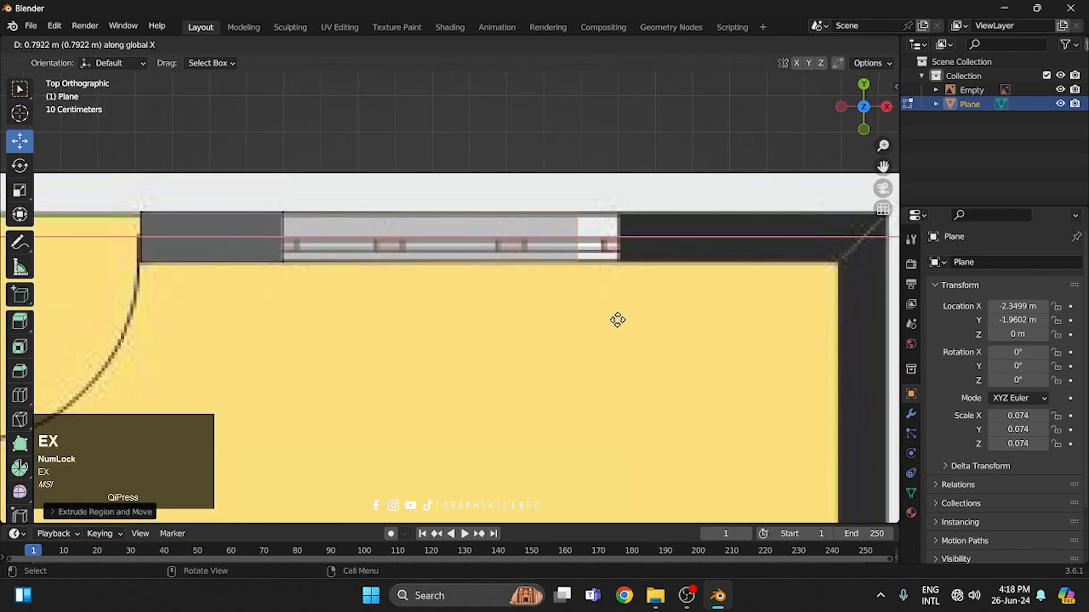
click(648, 335)
- Extrude the upper wall along X to the right wall's inner face, and again to its outer face to form the corner
shift+middle_drag(614, 317, 298, 325)
key(e)
key(x)
click(505, 321)
key(e)
key(x)
click(554, 333)
- Extrude the upper-right corner's lower edge down along Y over the right outer wall, ending at the lower wall's inner face
drag(589, 316, 499, 261)
key(e)
key(x)
key(y)
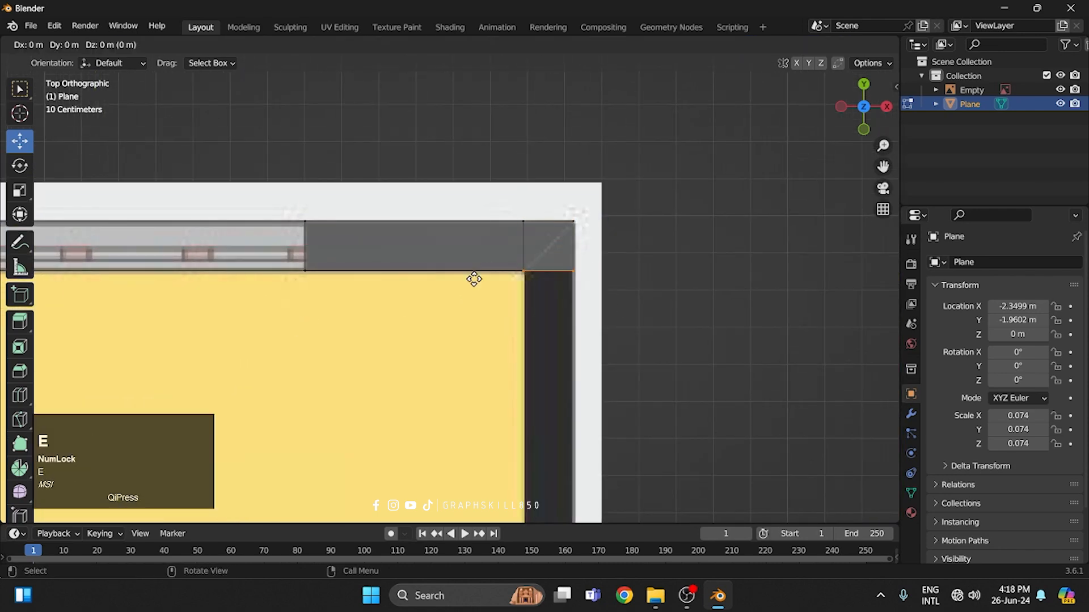
click(474, 433)
scroll(449, 345, down, 7)
shift+middle_drag(449, 346, 441, 206)
drag(466, 182, 490, 413)
scroll(438, 430, up, 5)
shift+middle_drag(438, 430, 460, 314)
scroll(516, 355, up, 6)
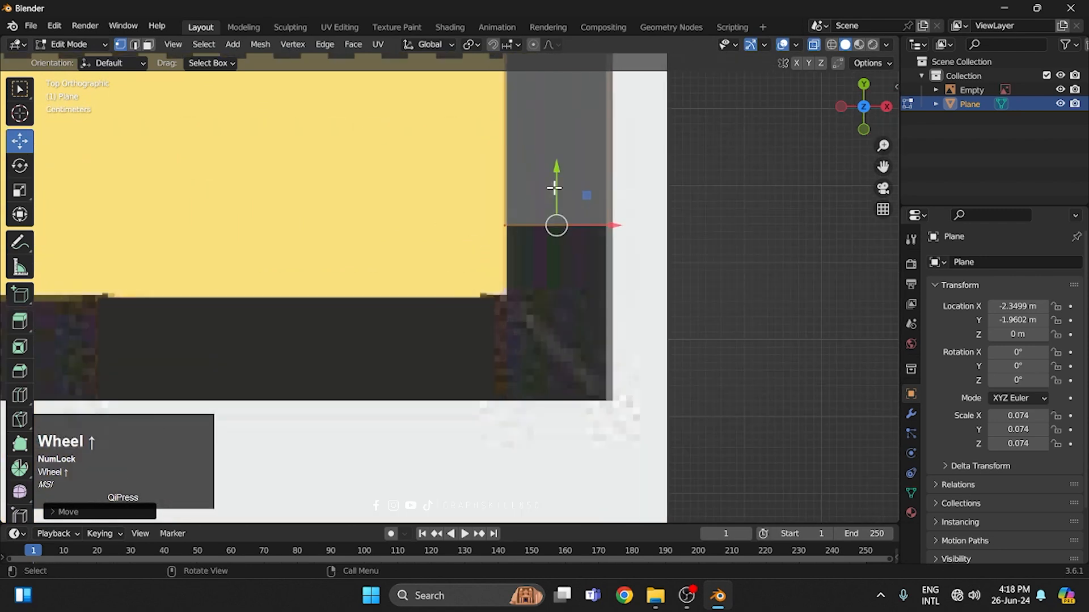
drag(556, 190, 559, 261)
- Extrude along Y to fill the lower-right corner, and extrude its inner side edge along negative X to the window
key(e)
key(y)
click(556, 376)
drag(447, 226, 524, 431)
shift+middle_drag(346, 386, 624, 374)
key(e)
key(x)
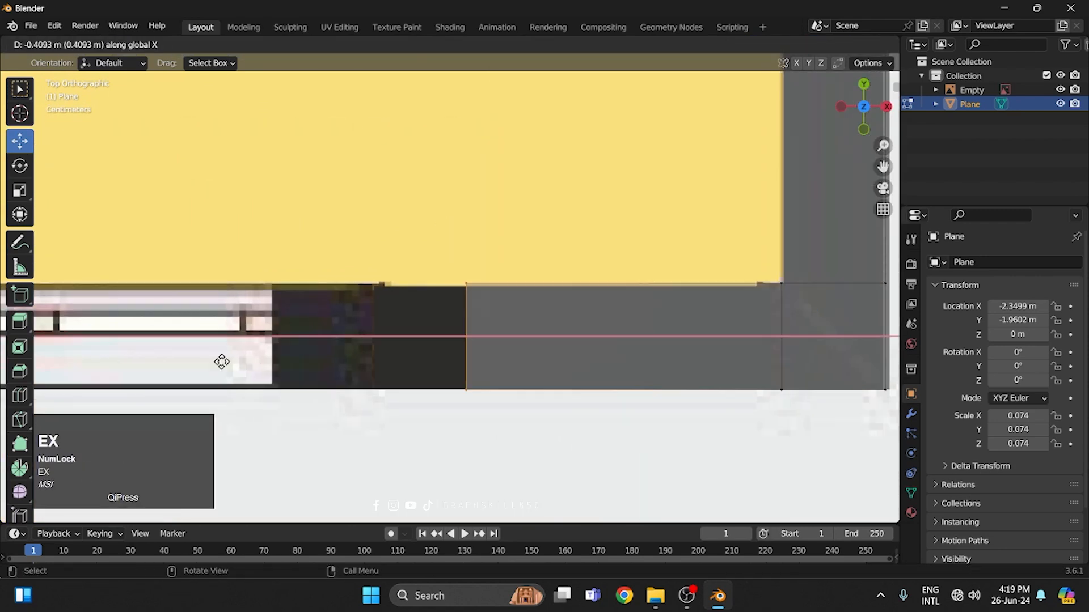
click(113, 356)
- Extrude the lower-right wall's end edge along negative X across the window opening
shift+middle_drag(114, 355, 554, 290)
key(e)
key(x)
click(190, 324)
- Extrude the wall along negative X in three segments through the stepped junction, matching both wall faces on the right and the inner left face
scroll(191, 318, down, 1)
shift+middle_drag(188, 284, 431, 244)
key(e)
key(x)
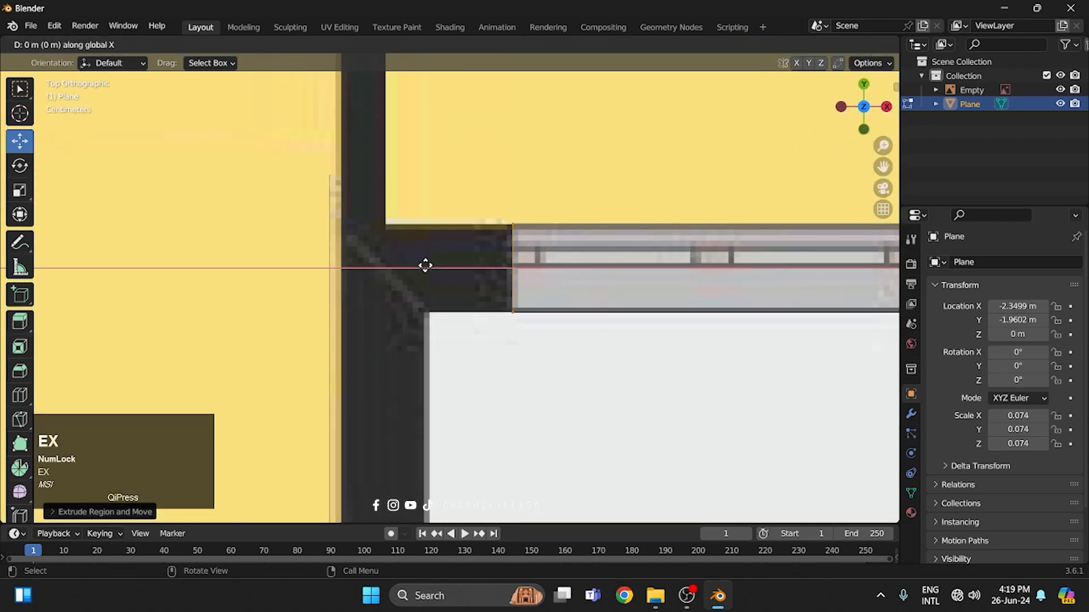
click(340, 273)
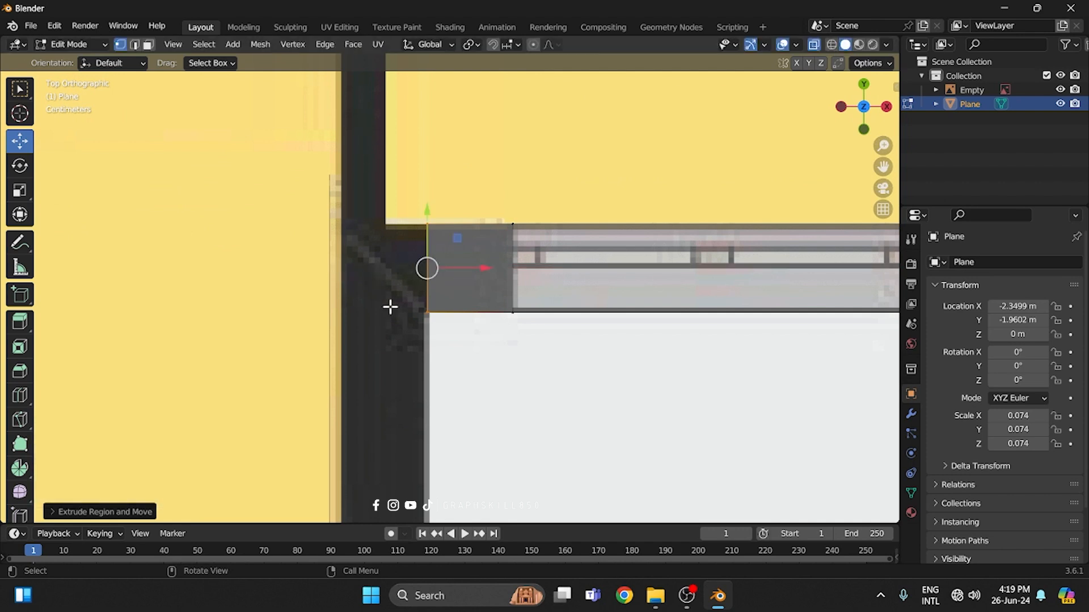
key(e)
key(x)
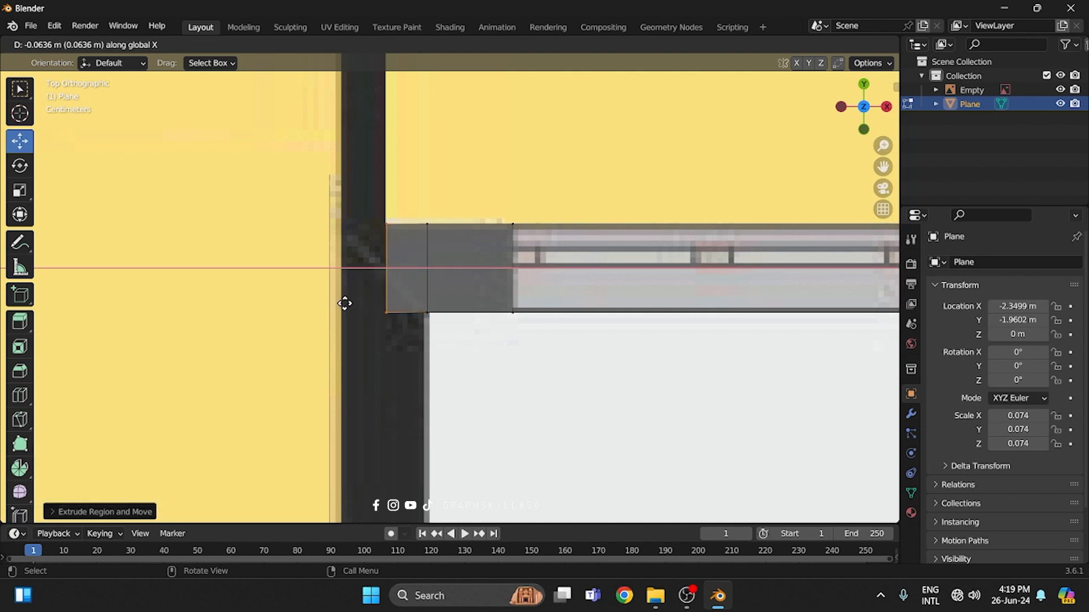
click(344, 304)
key(e)
key(x)
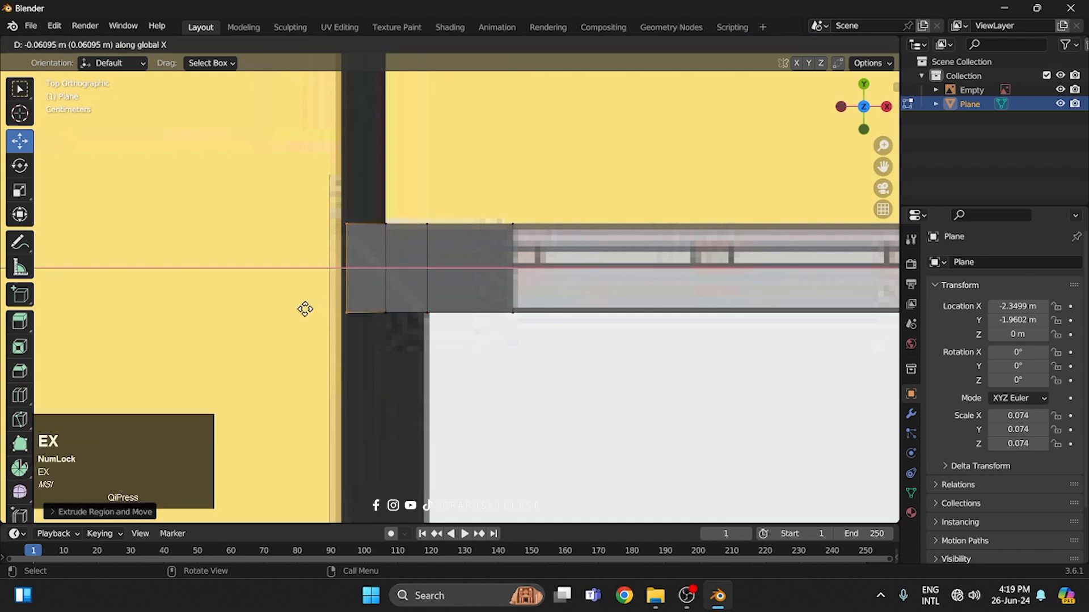
click(301, 309)
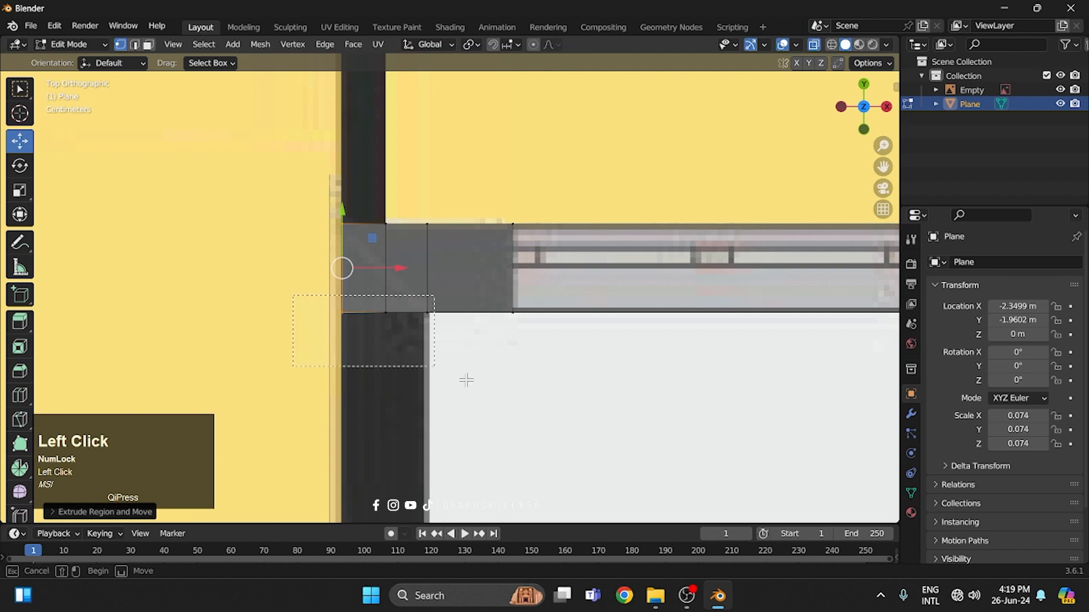
- Extrude the junction's lower edges about 0.82 m down along Y over the short vertical outer wall, to the lower wall's inner face
scroll(420, 238, down, 4)
shift+middle_drag(465, 335, 482, 158)
scroll(481, 158, down, 1)
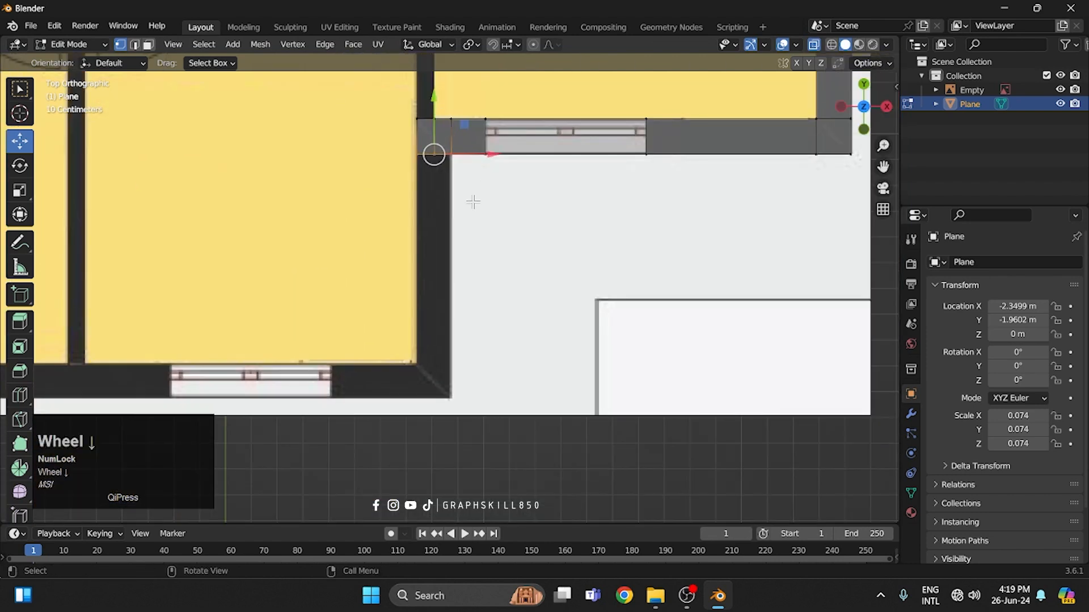
key(e)
key(x)
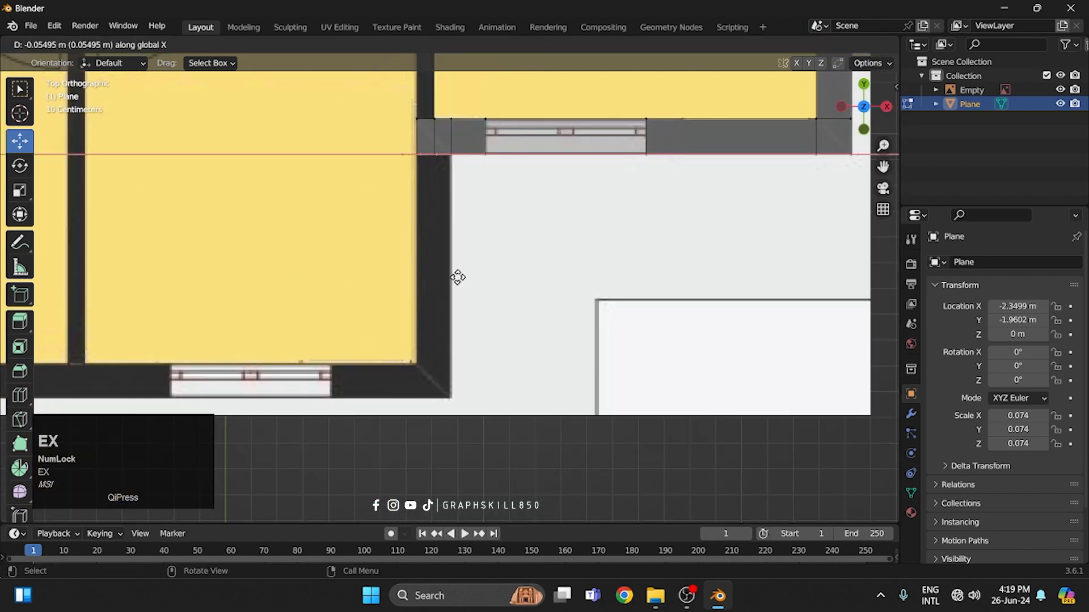
key(y)
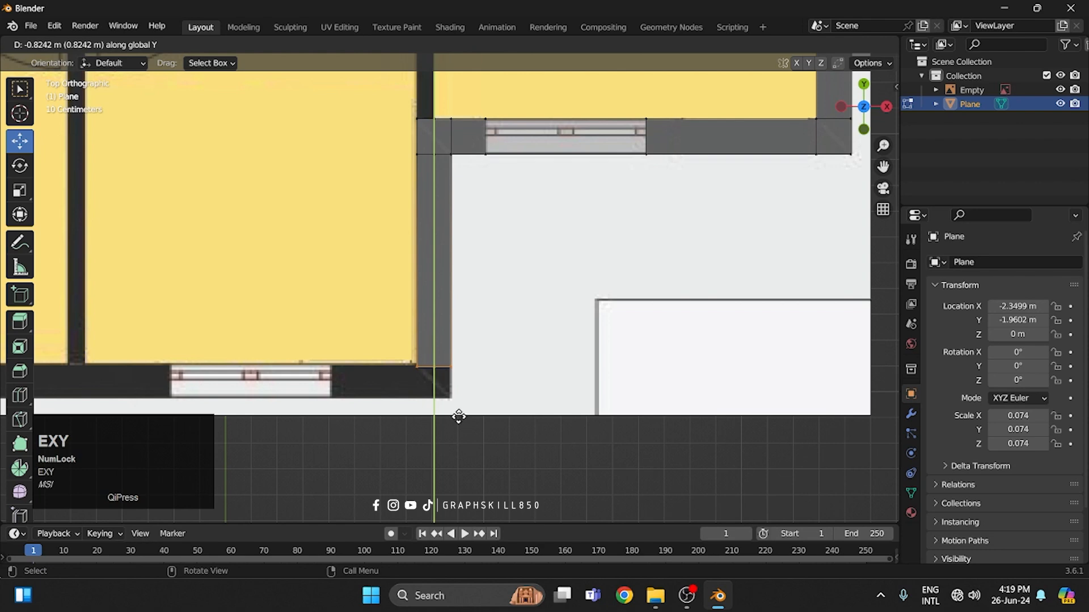
click(458, 414)
- Extrude the short wall's lower end along Y over the corner to the bottom wall's outer face
shift+middle_drag(477, 323, 485, 261)
scroll(399, 333, up, 4)
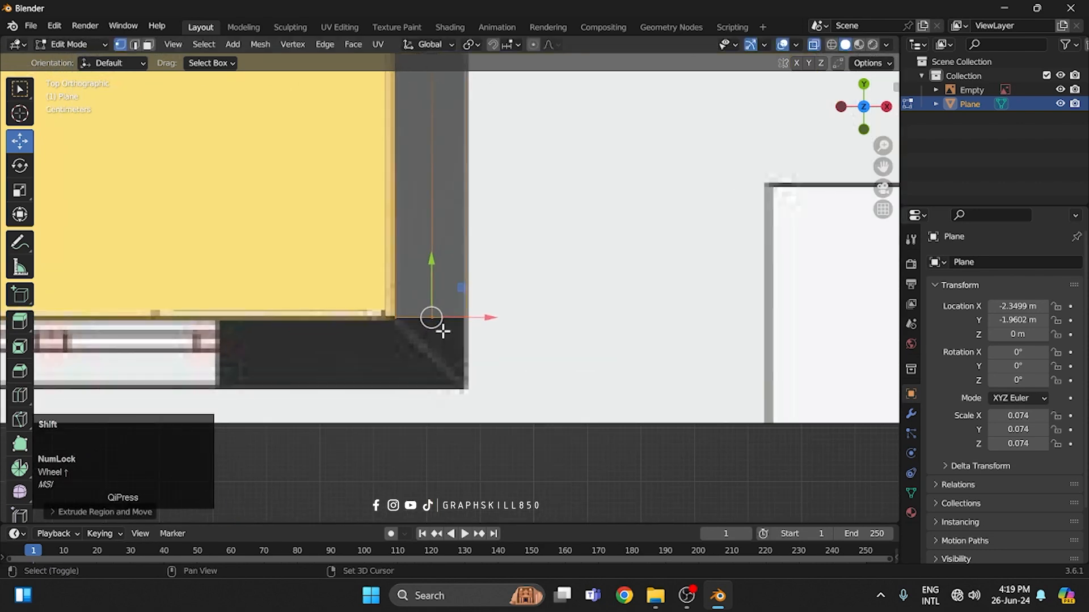
shift+middle_drag(443, 332, 473, 258)
scroll(471, 255, up, 3)
click(462, 357)
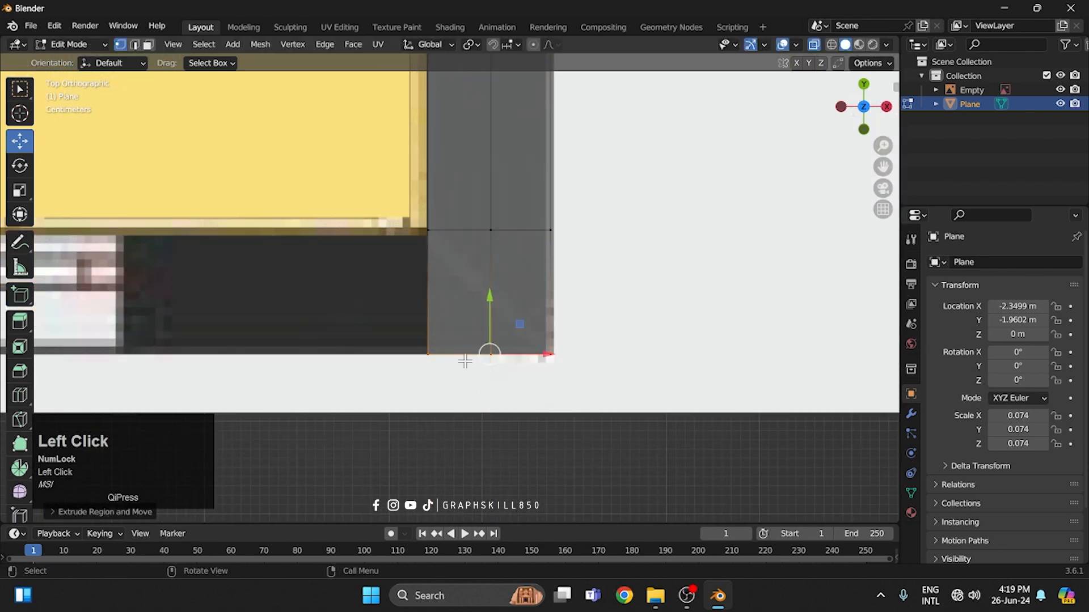
- Extrude the corner's inner side edge along negative X over the bottom wall and its window, up to the interior wall
scroll(440, 384, down, 3)
key(e)
key(x)
click(346, 349)
scroll(432, 284, up, 2)
- Extrude the bottom wall along negative X across the interior wall's thickness and on to the next window
key(e)
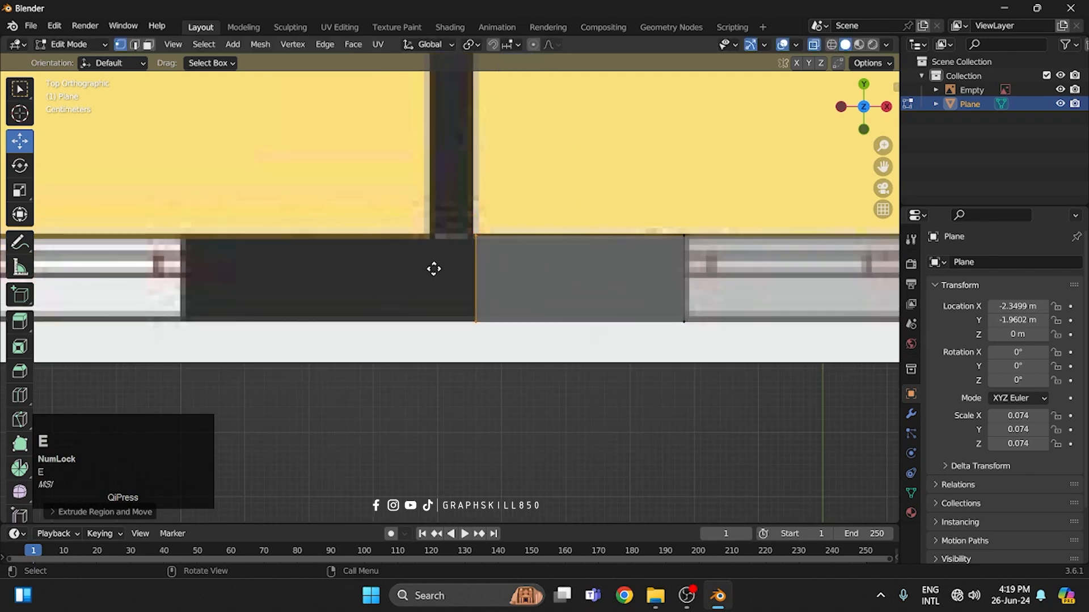
key(x)
click(385, 277)
shift+middle_drag(369, 297, 567, 294)
shift+middle_drag(639, 239, 705, 242)
scroll(567, 295, down, 3)
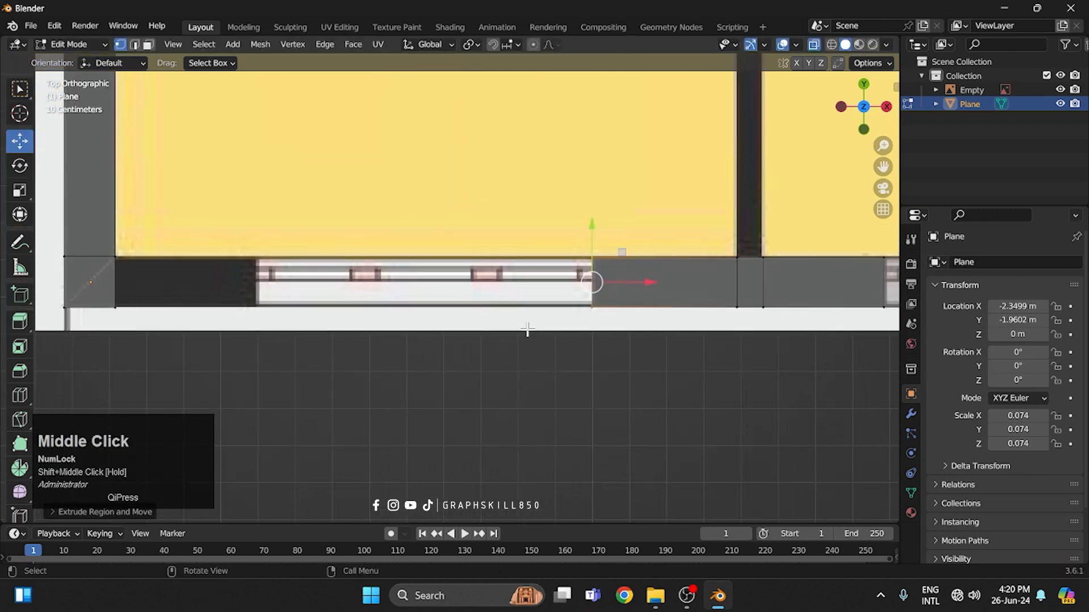
- Extrude the bottom wall's end edge along negative X across the last window opening
key(e)
key(x)
click(190, 353)
shift+middle_drag(187, 370, 413, 371)
scroll(318, 319, up, 2)
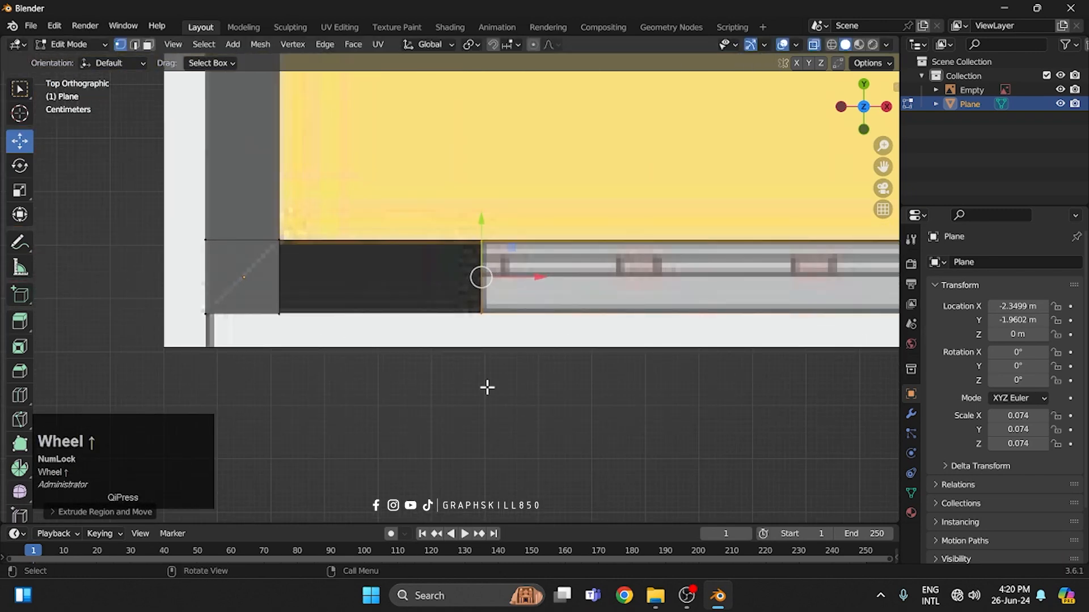
- Fill the remaining gap between the last window and the lower-left corner with a face
drag(487, 388, 265, 230)
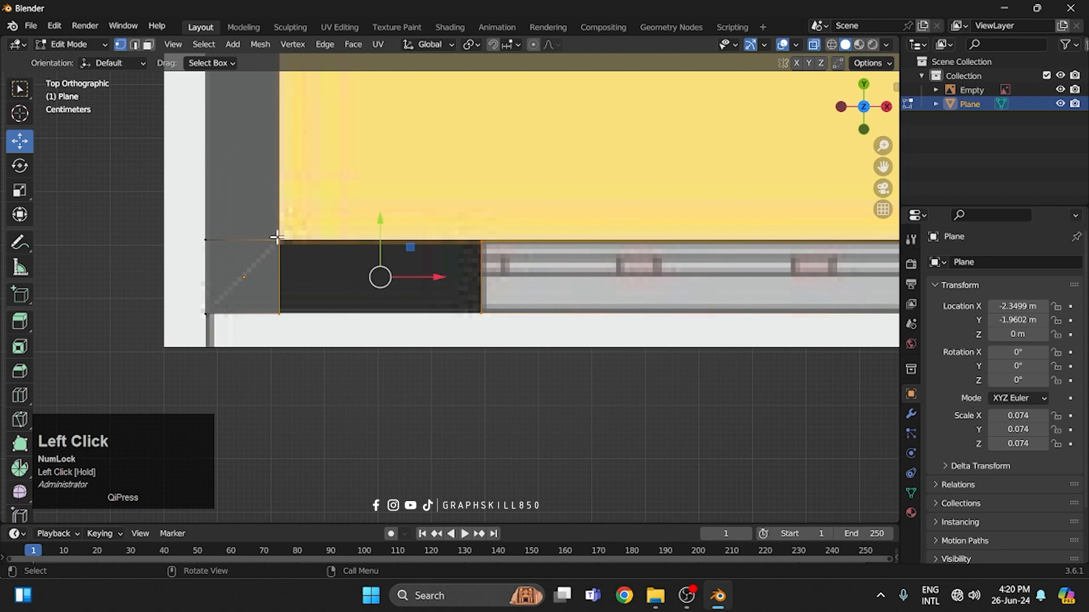
key(f)
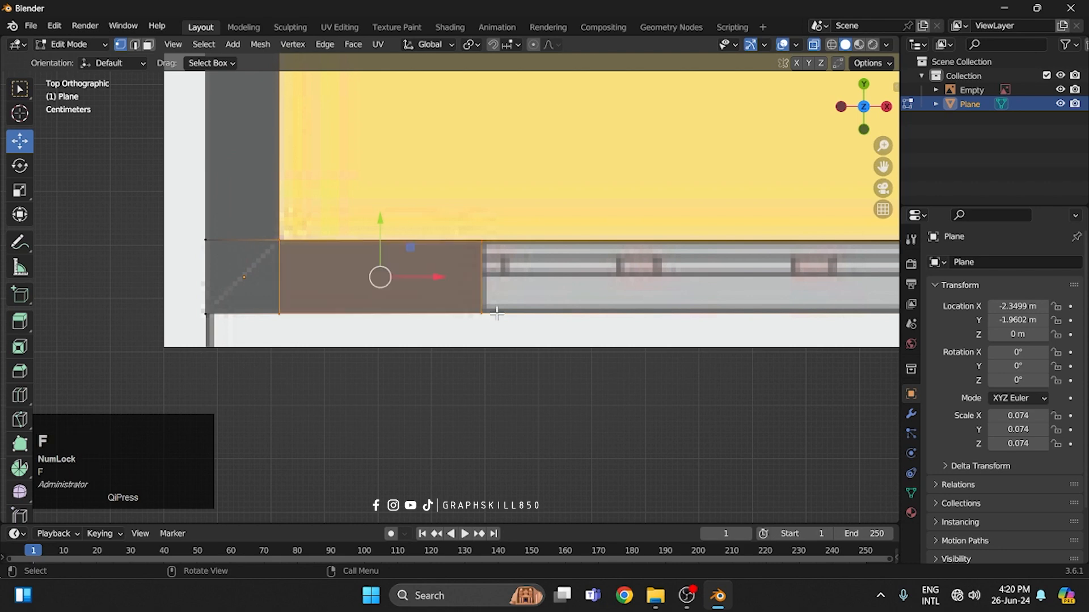
scroll(348, 309, down, 6)
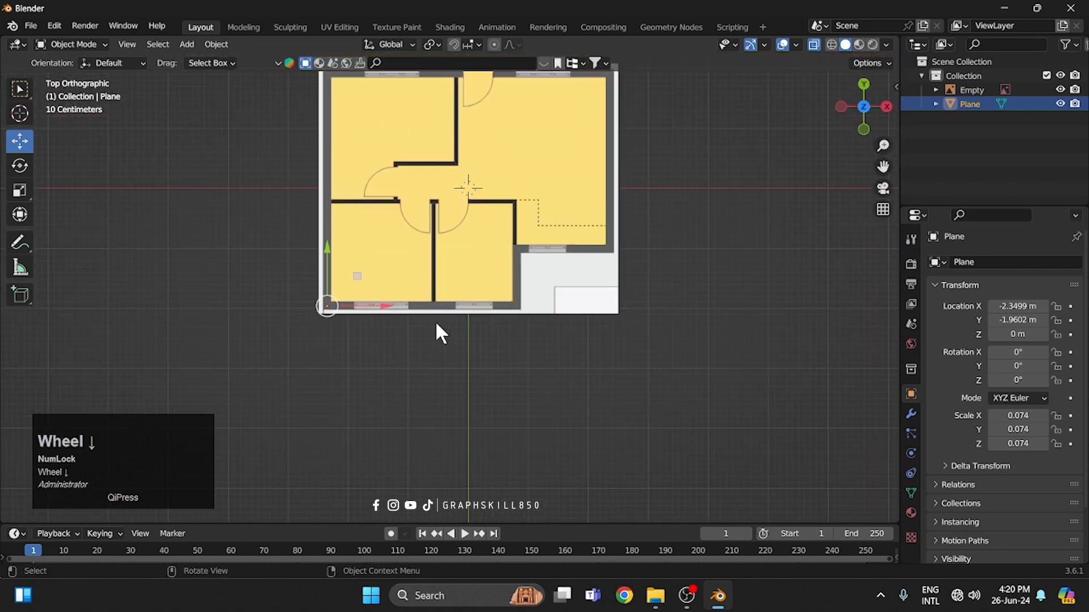
- Extrude the top edge of the junction beside the lower-right window along Y, tracing the thin interior wall up to its corner
scroll(442, 331, up, 5)
shift+middle_drag(442, 330, 356, 396)
scroll(488, 298, up, 3)
click(503, 308)
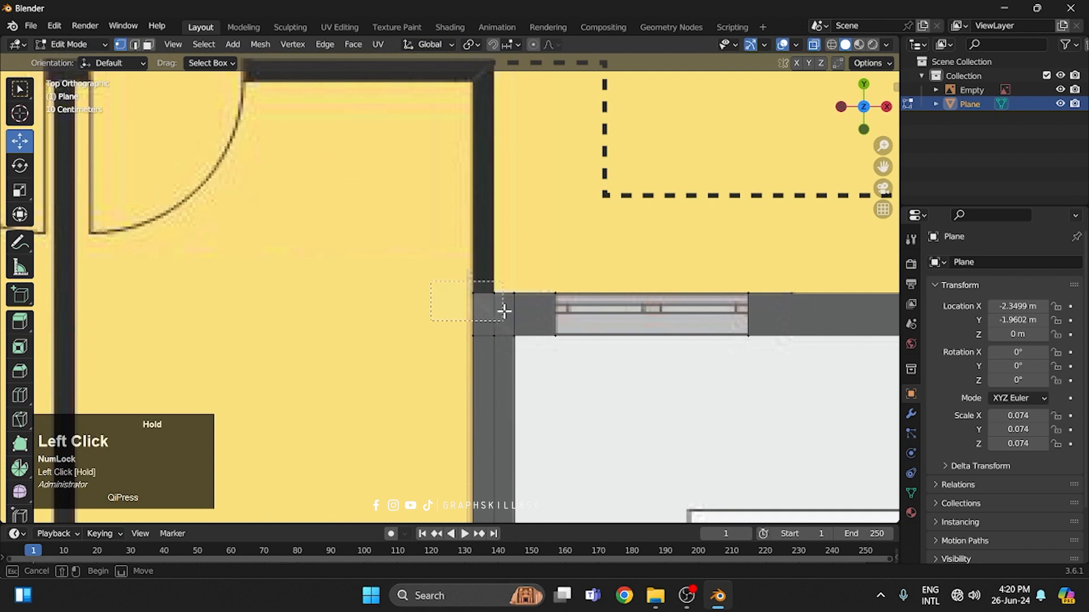
shift+middle_drag(504, 308, 459, 409)
key(e)
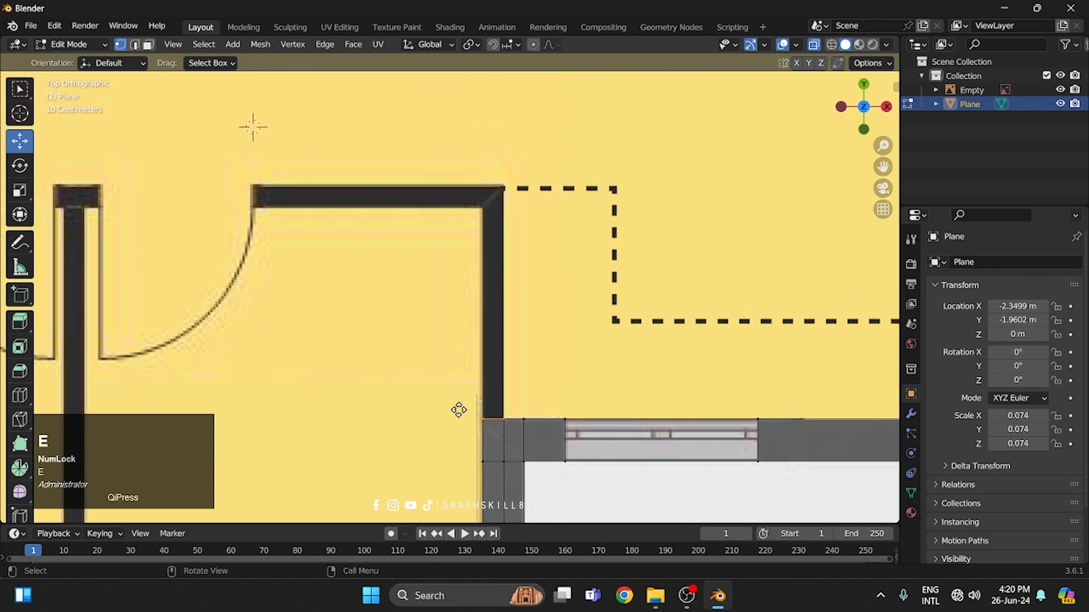
key(x)
key(y)
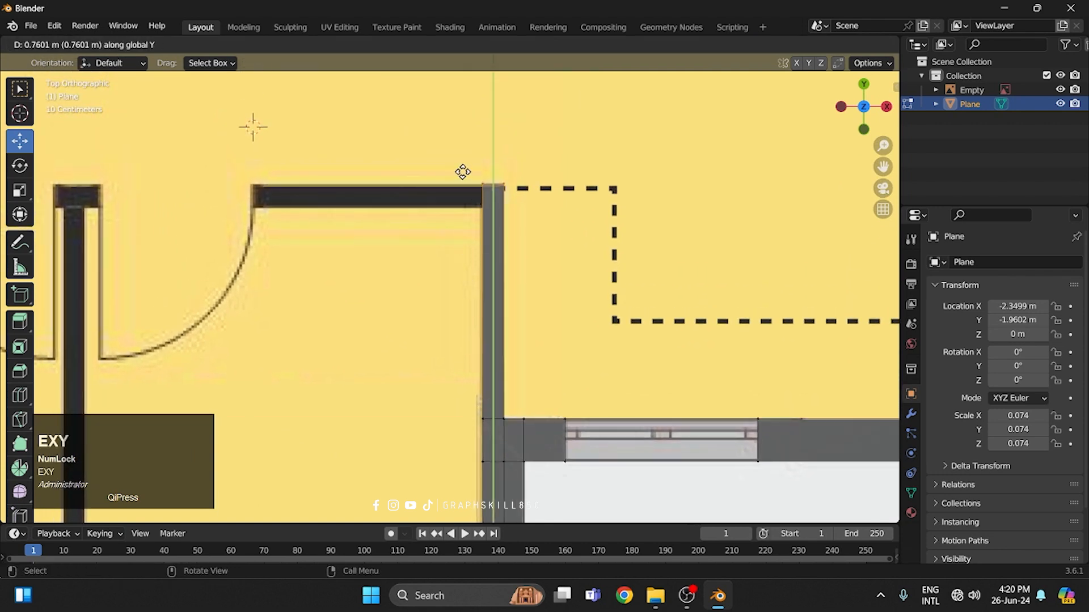
click(459, 200)
- Extrude the wall end about 0.07 m along Y for the corner, and its side edge about 0.75 m along negative X to the door opening
key(e)
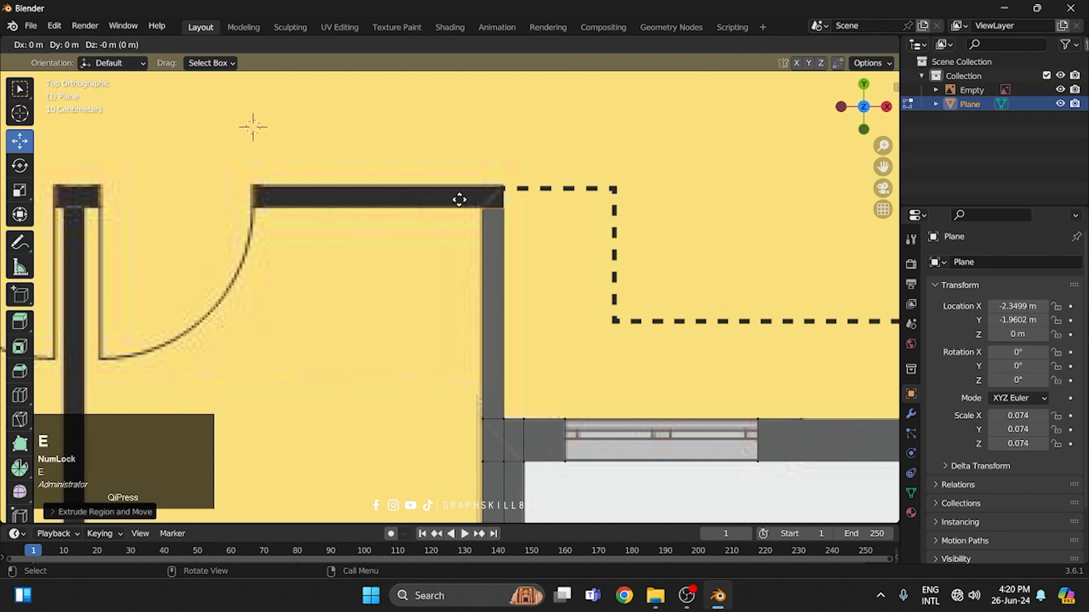
key(x)
key(y)
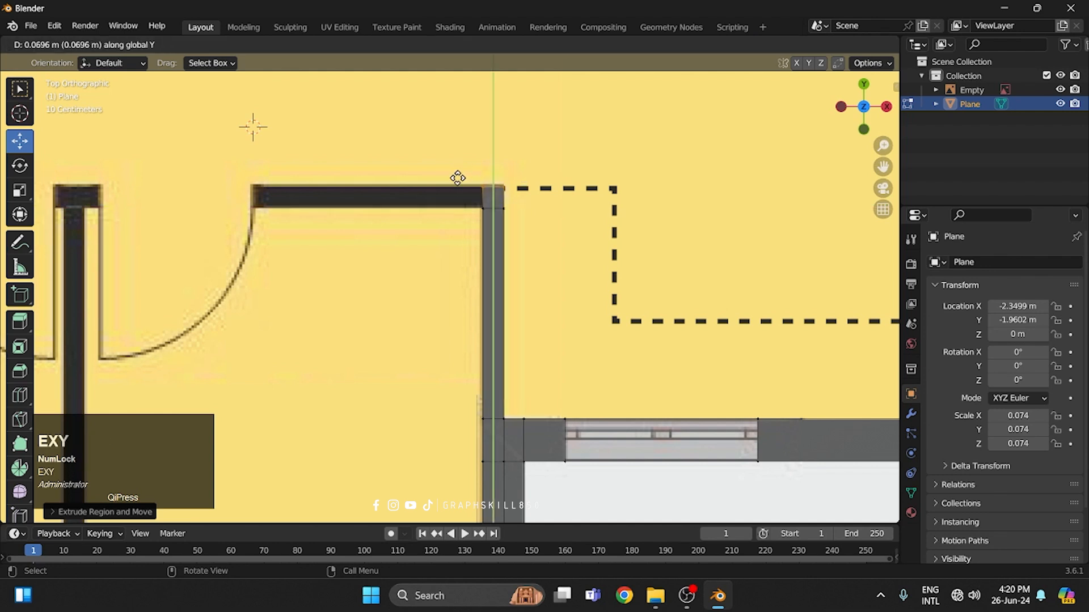
click(457, 178)
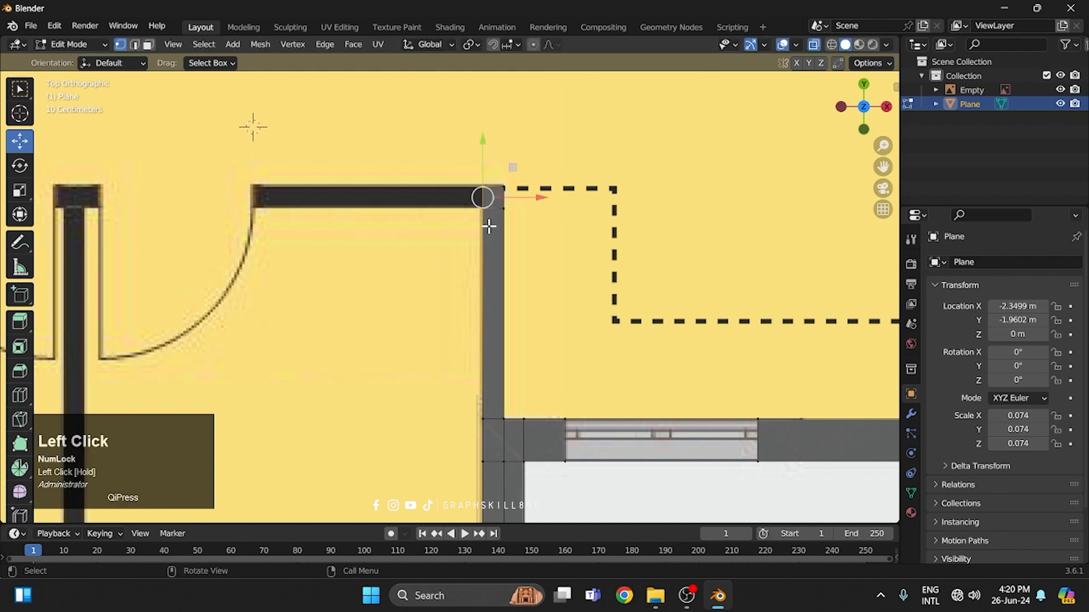
key(e)
key(x)
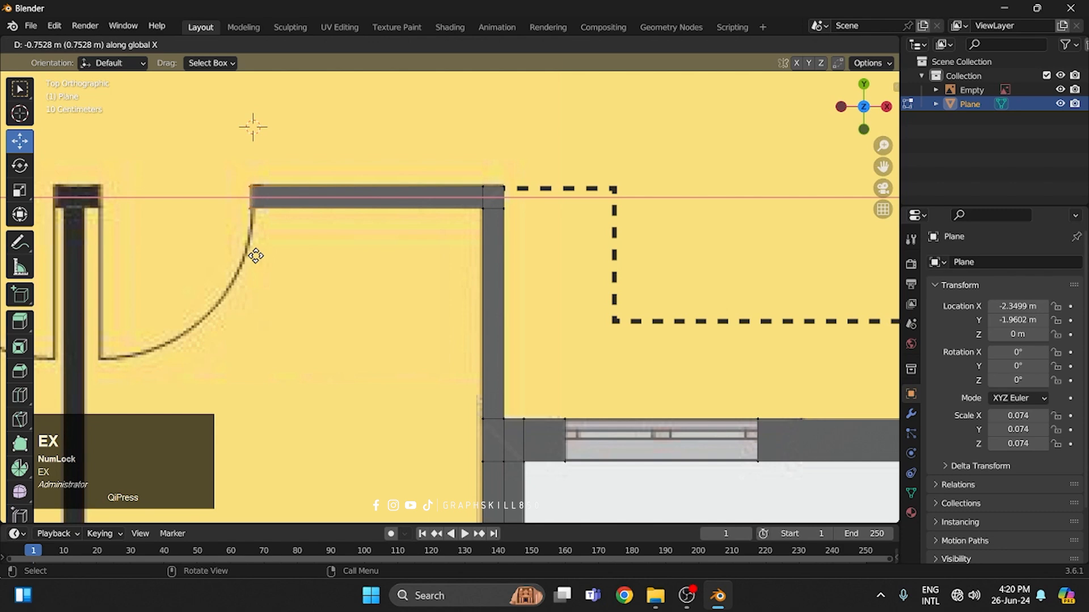
click(258, 256)
- Extrude the bottom wall's interior-wall segment along Y between the two lower rooms, up to the pier between the doors
scroll(333, 210, down, 2)
shift+middle_drag(334, 210, 339, 428)
click(387, 436)
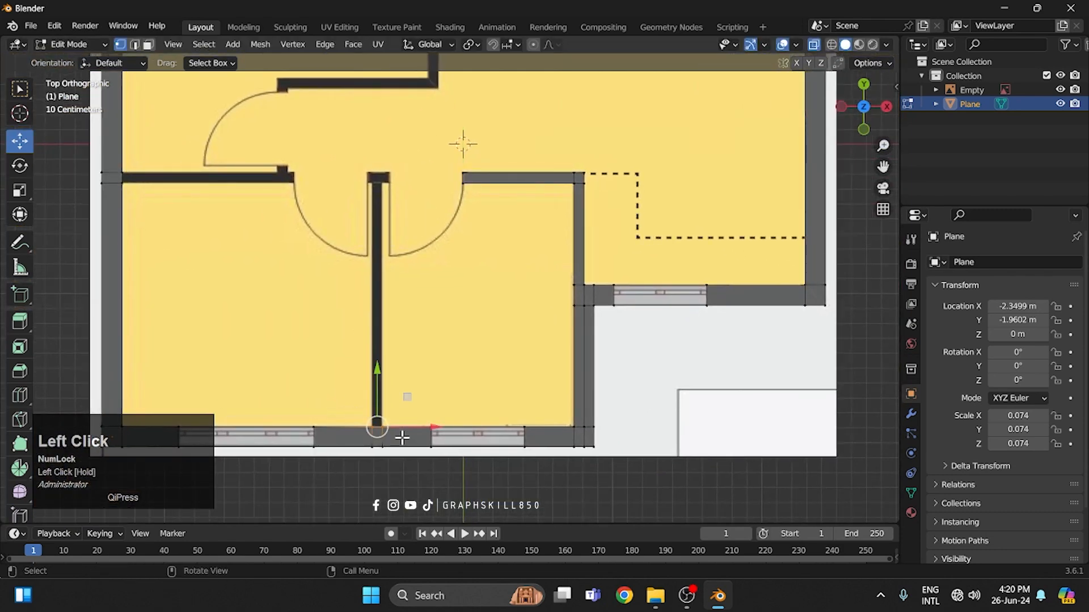
key(e)
key(x)
key(y)
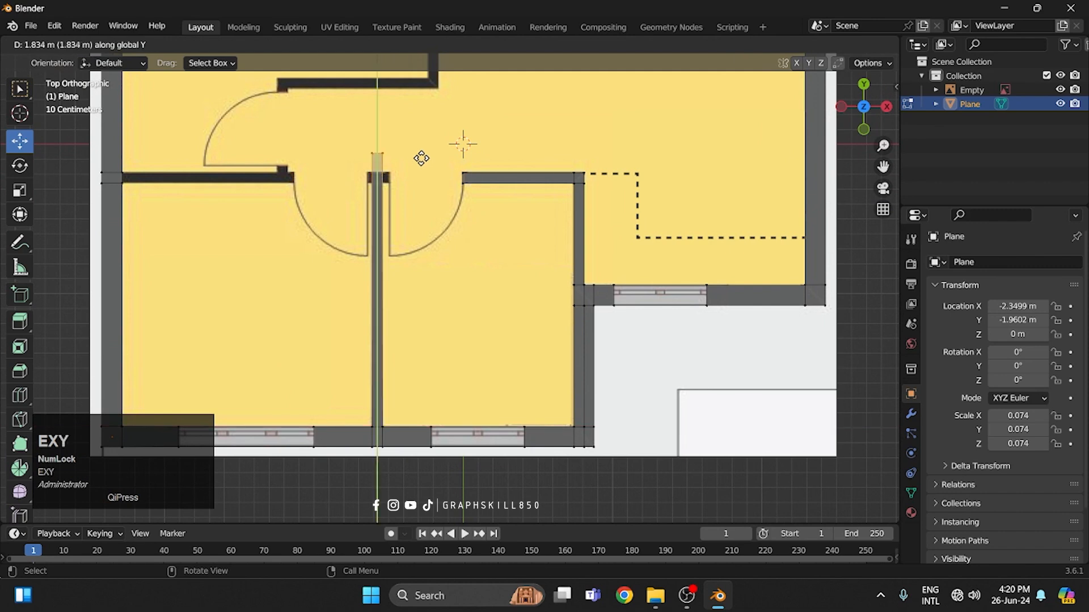
click(419, 195)
- Enable snapping to Edge and align the dividing wall's end edge with the underside of the neighbouring horizontal wall
scroll(432, 184, up, 4)
shift+middle_drag(455, 241, 502, 424)
scroll(352, 255, up, 3)
scroll(352, 254, up, 1)
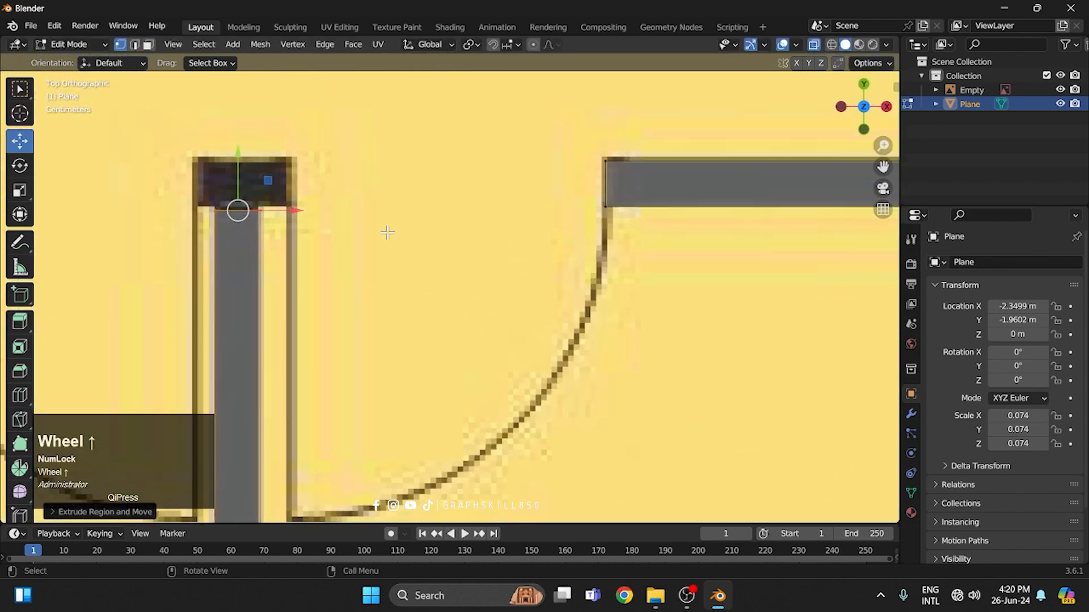
click(516, 43)
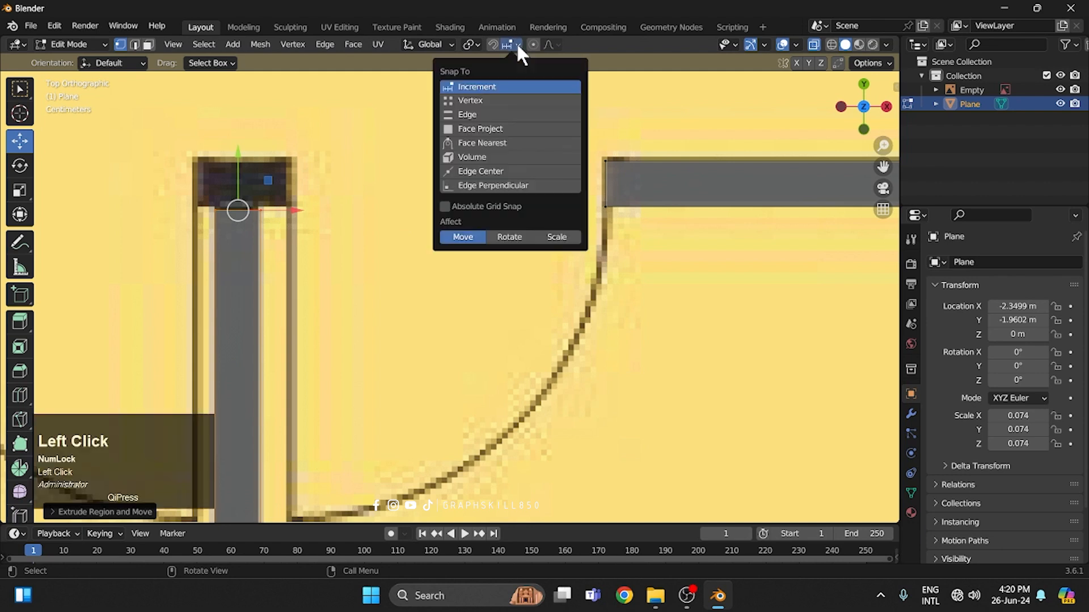
click(454, 114)
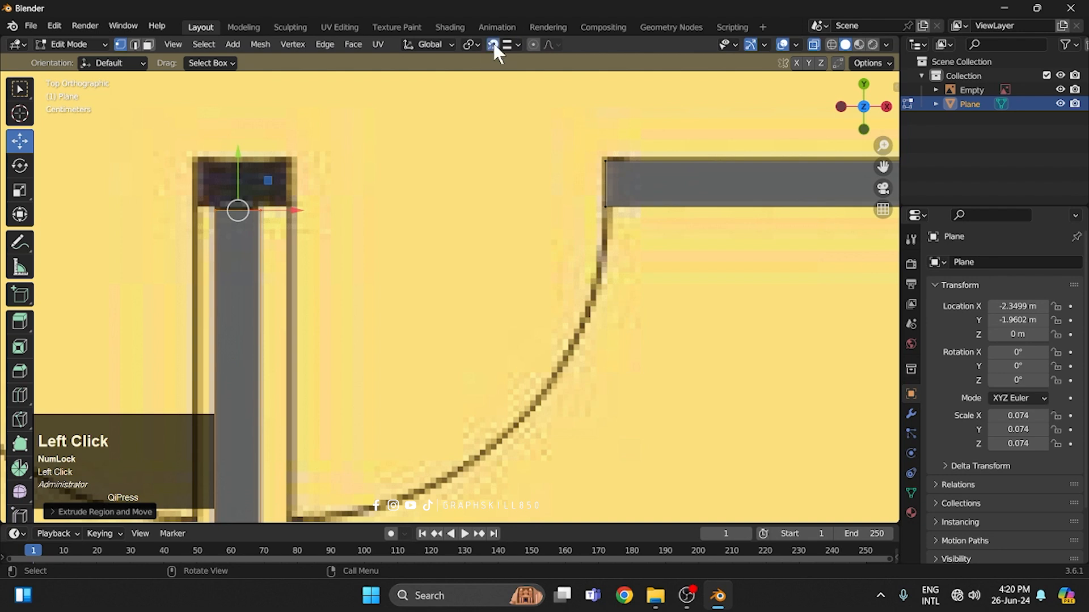
drag(240, 160, 398, 225)
drag(595, 229, 309, 206)
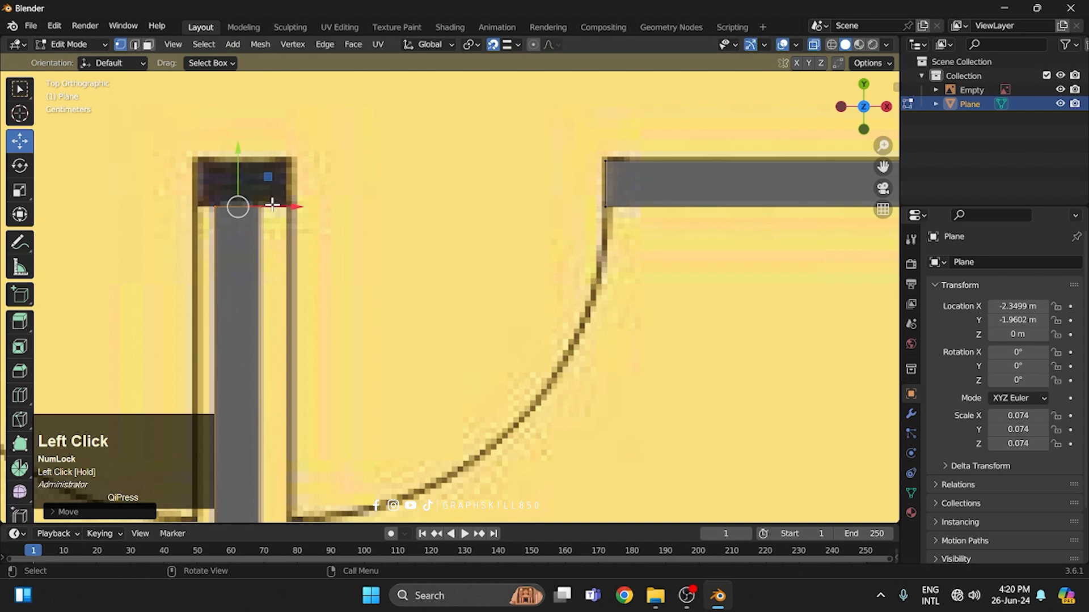
- Extrude the dividing wall's end edge along Y through the pier, snapping to the neighbouring wall's upper edge
key(e)
key(y)
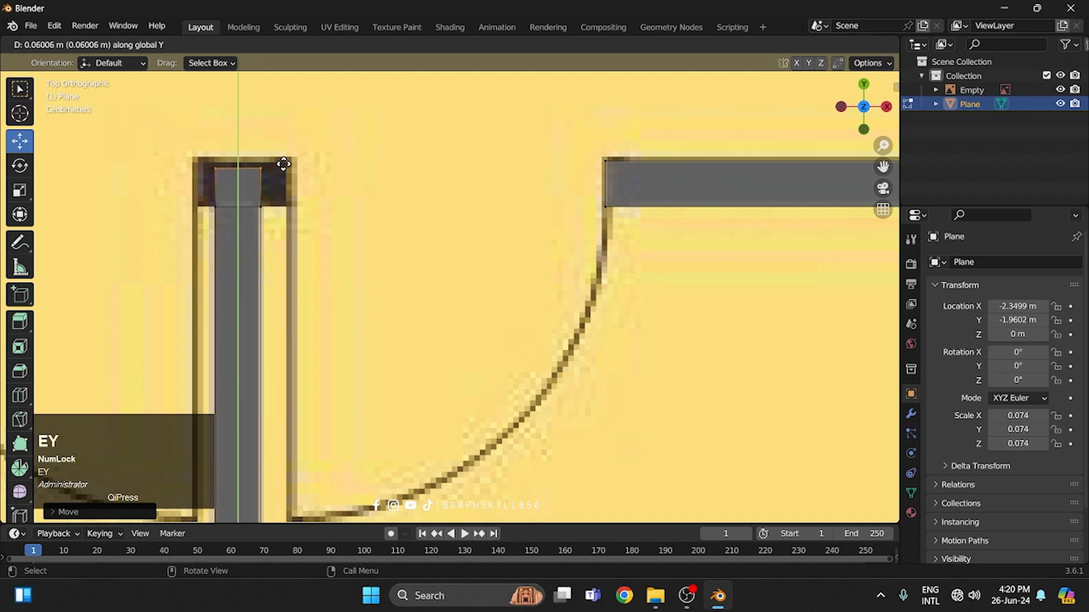
click(640, 165)
- Extrude both side edges of the pier about 0.05 m outward along X to cover its full width
click(352, 163)
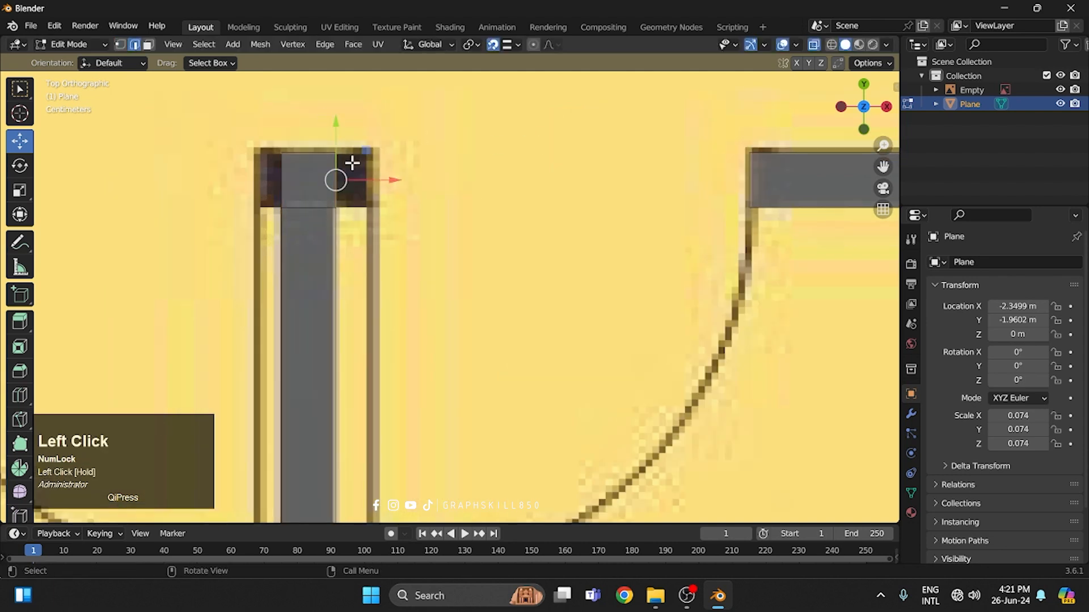
key(e)
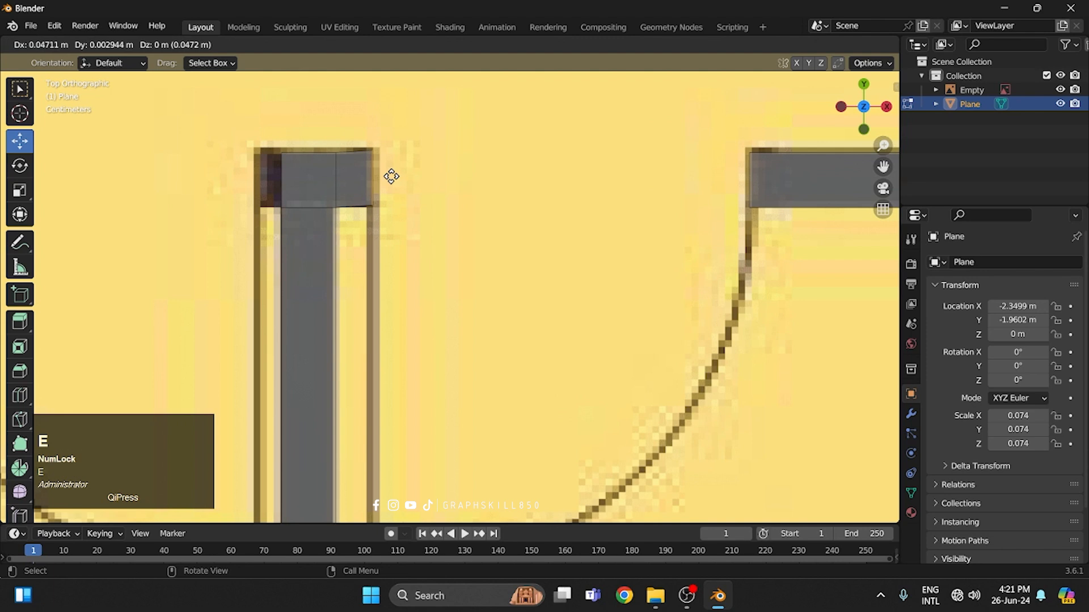
key(x)
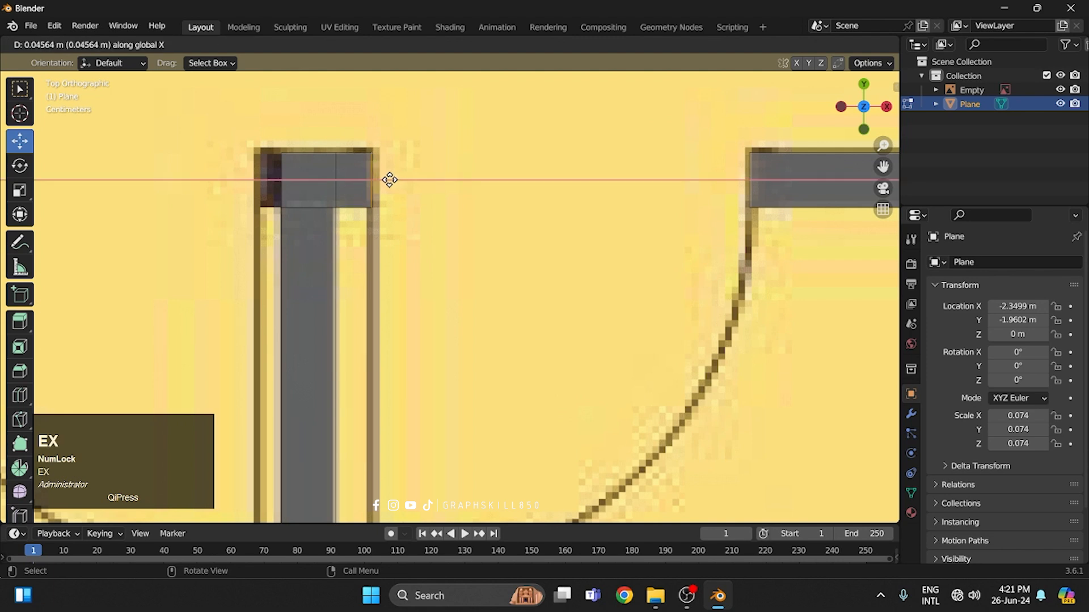
click(397, 182)
click(280, 189)
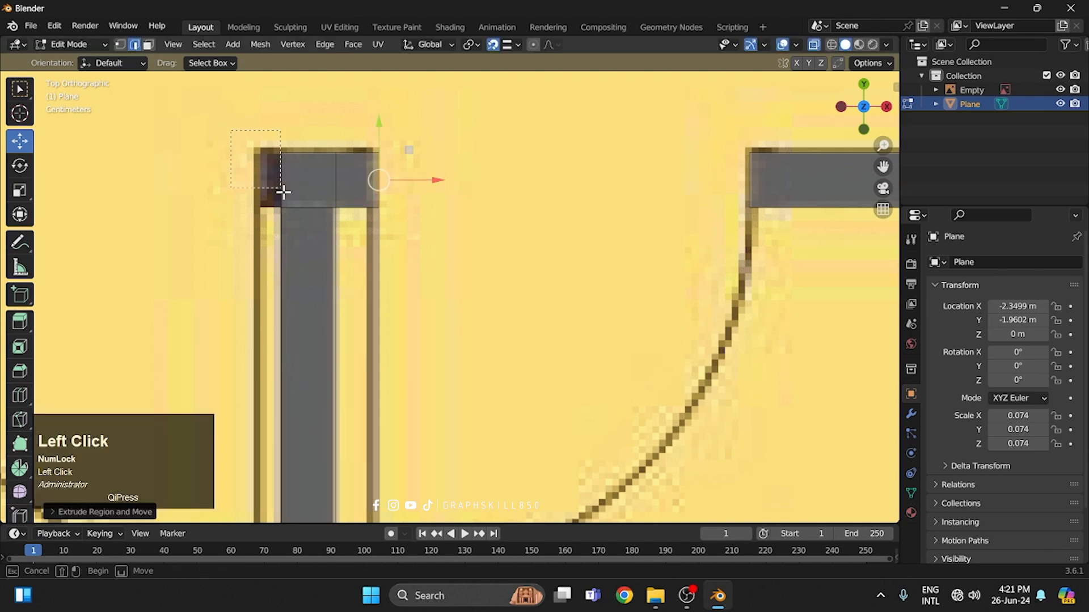
key(e)
key(x)
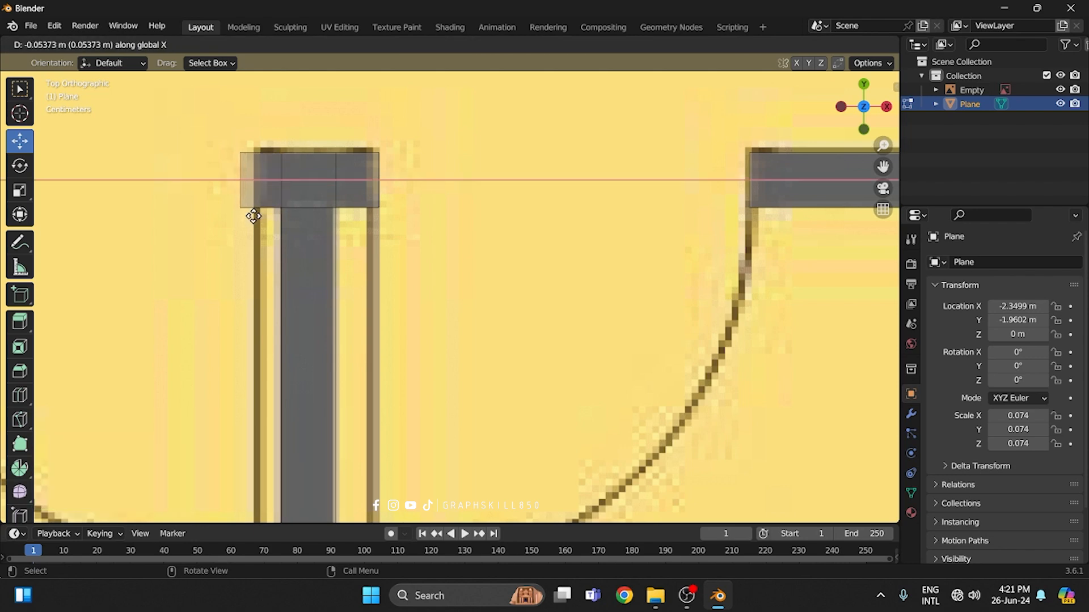
click(253, 216)
- Extrude the left outer wall's inner edge along X over the horizontal interior wall, up to the small door jamb block
scroll(593, 150, down, 3)
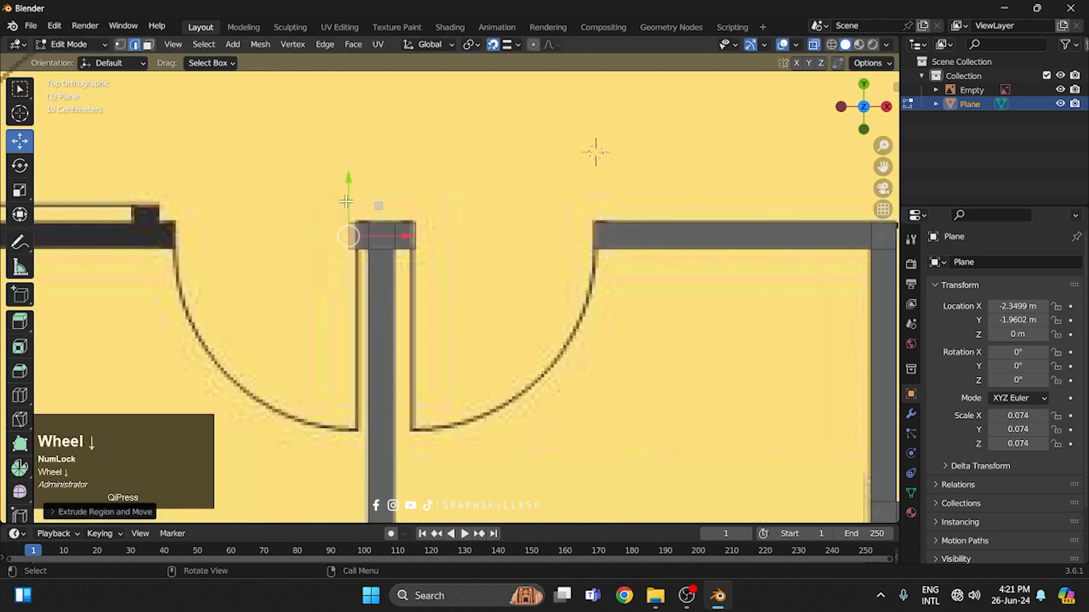
shift+middle_drag(593, 151, 744, 167)
scroll(285, 241, up, 2)
click(215, 243)
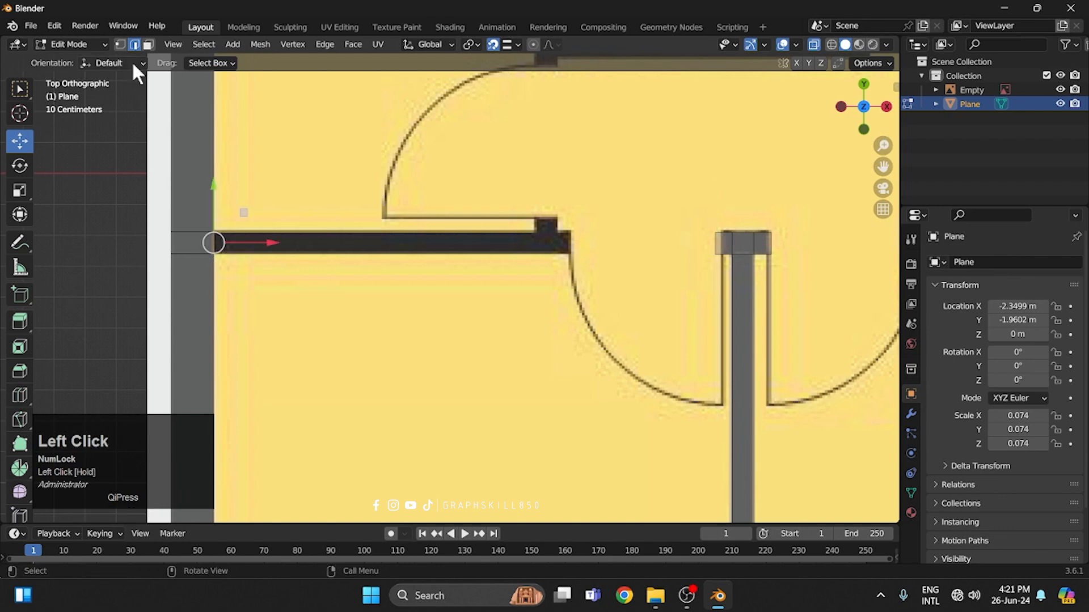
scroll(214, 242, up, 3)
key(e)
key(x)
click(804, 264)
- Extrude the horizontal wall's end edge along X across the jamb block's width and on to the end of the wall
shift+middle_drag(635, 282, 250, 315)
scroll(400, 295, up, 3)
key(e)
key(x)
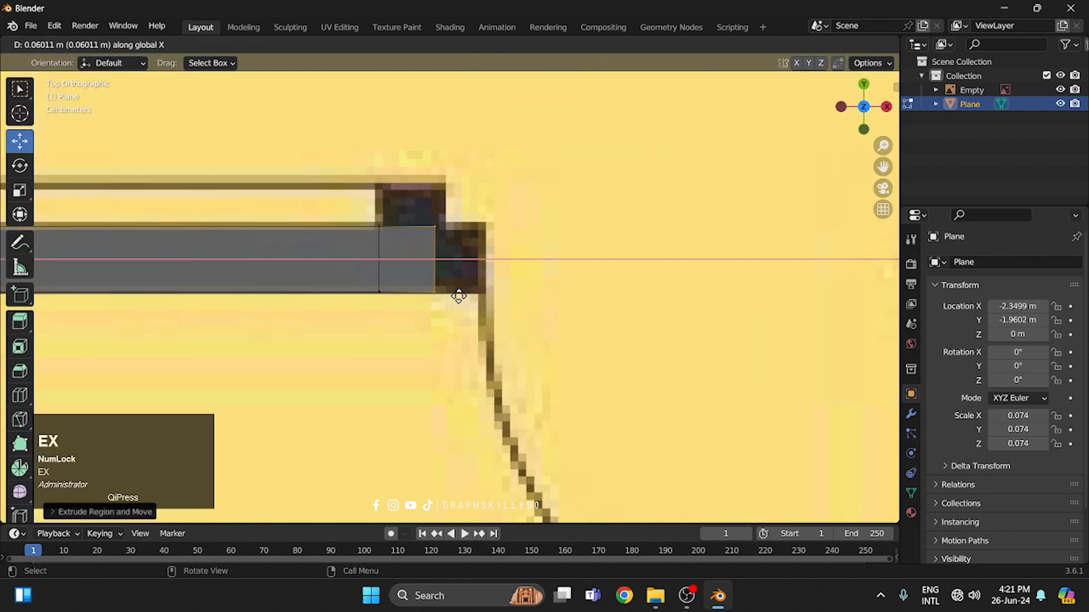
click(465, 297)
key(e)
key(x)
click(485, 290)
- Extrude the upper edge of the jamb segment along Y to cover the small door jamb block
drag(351, 234, 456, 210)
key(e)
key(x)
key(y)
click(457, 183)
- Extrude the top wall's junction edge beside the entrance door along negative Y over the vertical interior wall, stopping short of its corner
scroll(442, 286, down, 10)
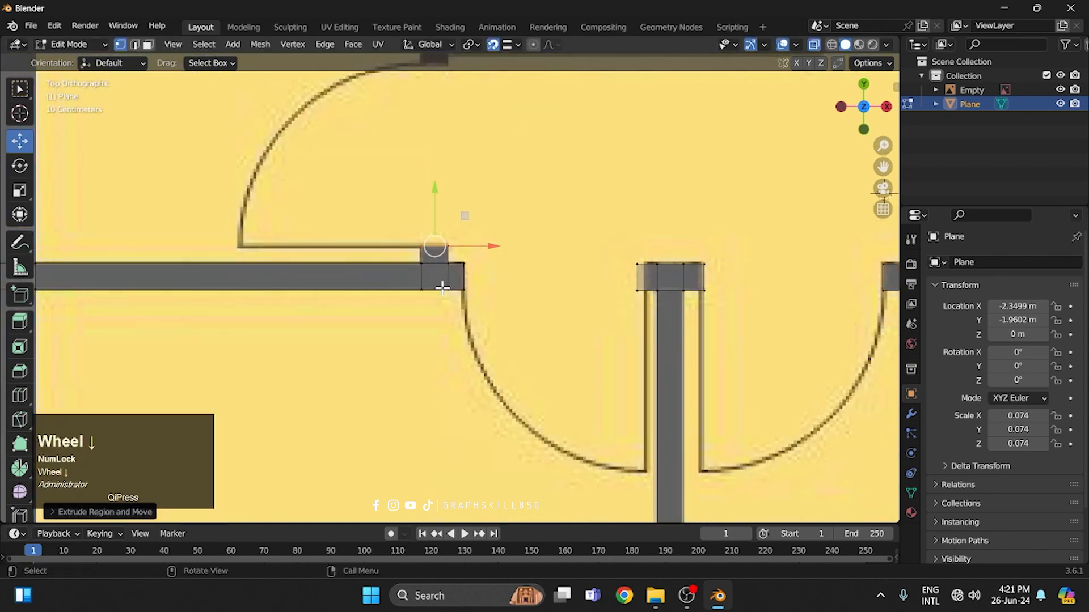
shift+middle_drag(622, 251, 508, 474)
scroll(486, 190, up, 3)
drag(471, 128, 529, 164)
drag(480, 127, 511, 157)
key(e)
key(x)
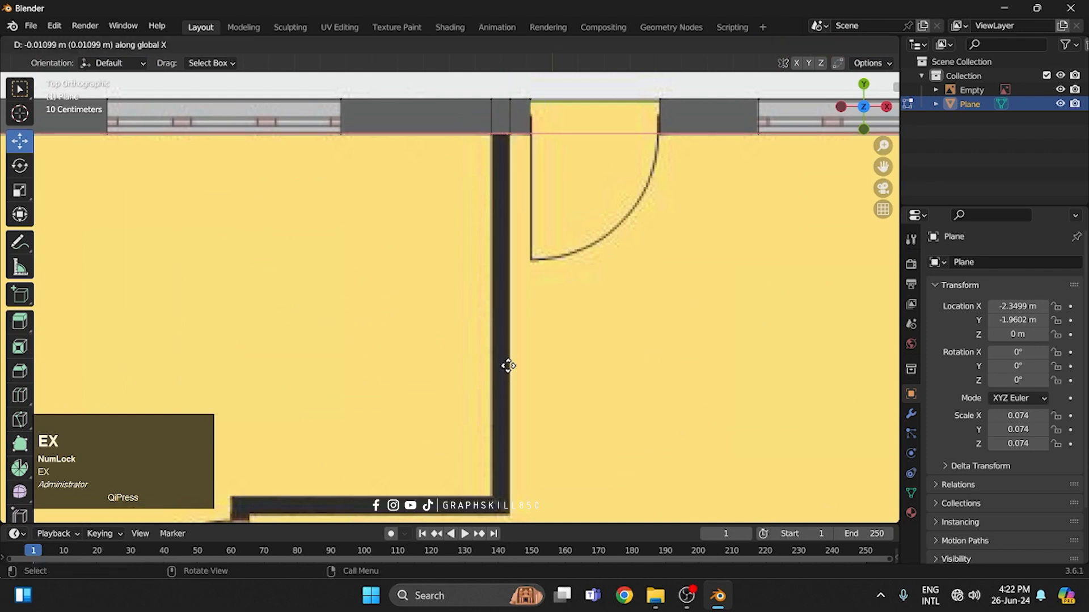
key(y)
click(501, 486)
- With snapping off, bring the vertical wall to the horizontal wall's inner line and extrude the corner segment along negative Y
scroll(506, 238, up, 3)
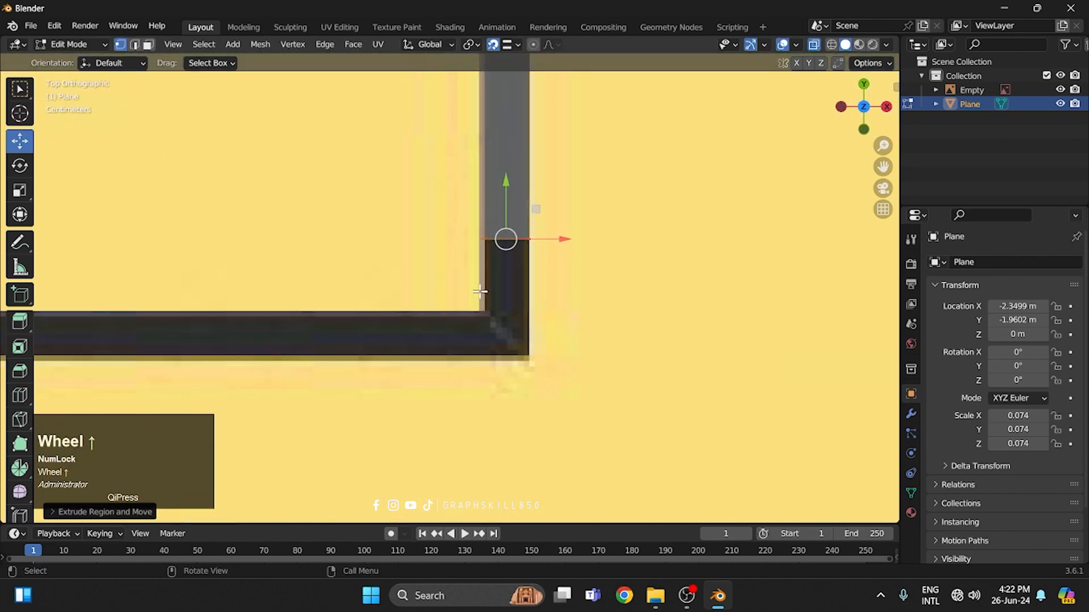
drag(506, 238, 509, 151)
key(e)
key(x)
key(y)
click(481, 333)
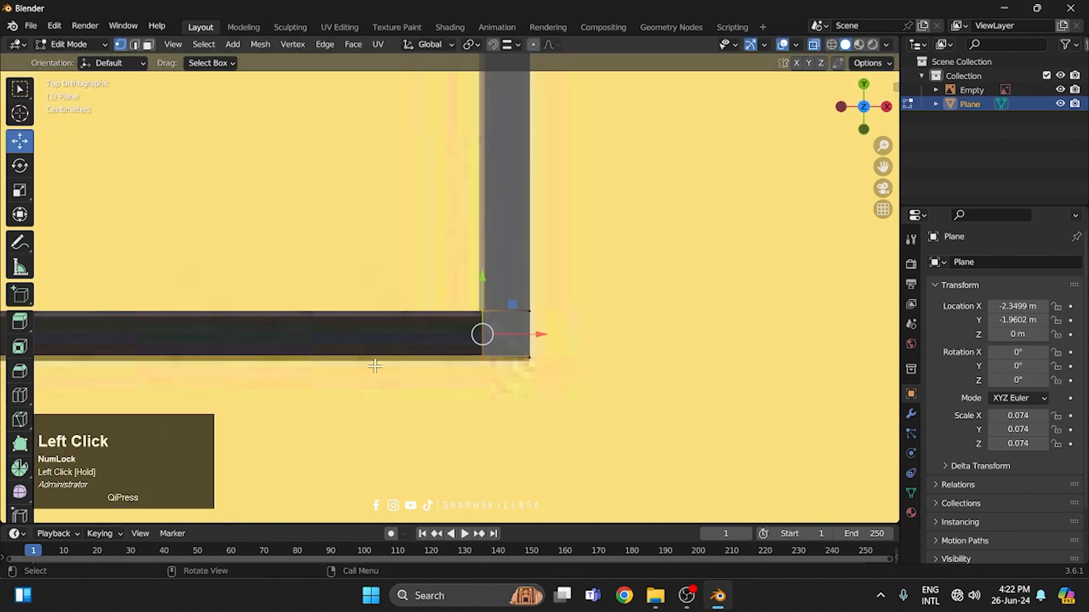
- Extrude the corner's side edge along negative X over the horizontal wall to the door jamb and across the jamb's width
shift+middle_drag(481, 332, 767, 229)
drag(735, 229, 524, 229)
scroll(464, 228, up, 3)
key(e)
key(x)
click(383, 229)
- Extrude the lower edge of the wall's end segment about 0.03 m along negative Y to form the door jamb
drag(363, 201, 522, 239)
key(e)
key(x)
key(y)
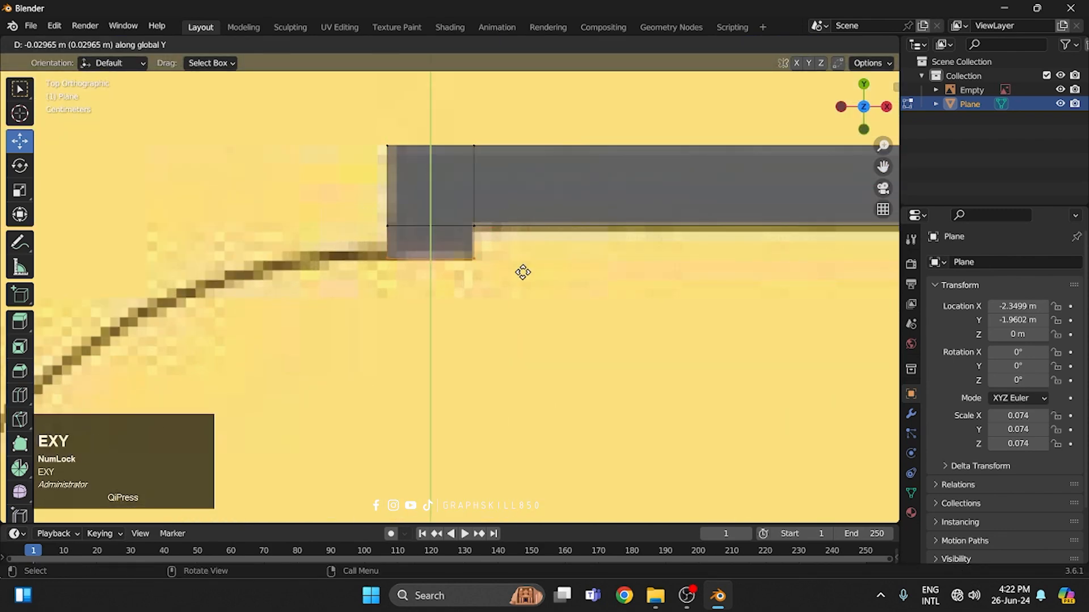
click(522, 272)
- Select the whole traced wall mesh, turn off X-ray, and extrude it upward by about 0.6 m
scroll(514, 194, down, 6)
scroll(513, 193, down, 3)
shift+middle_drag(520, 303, 495, 291)
scroll(481, 310, down, 4)
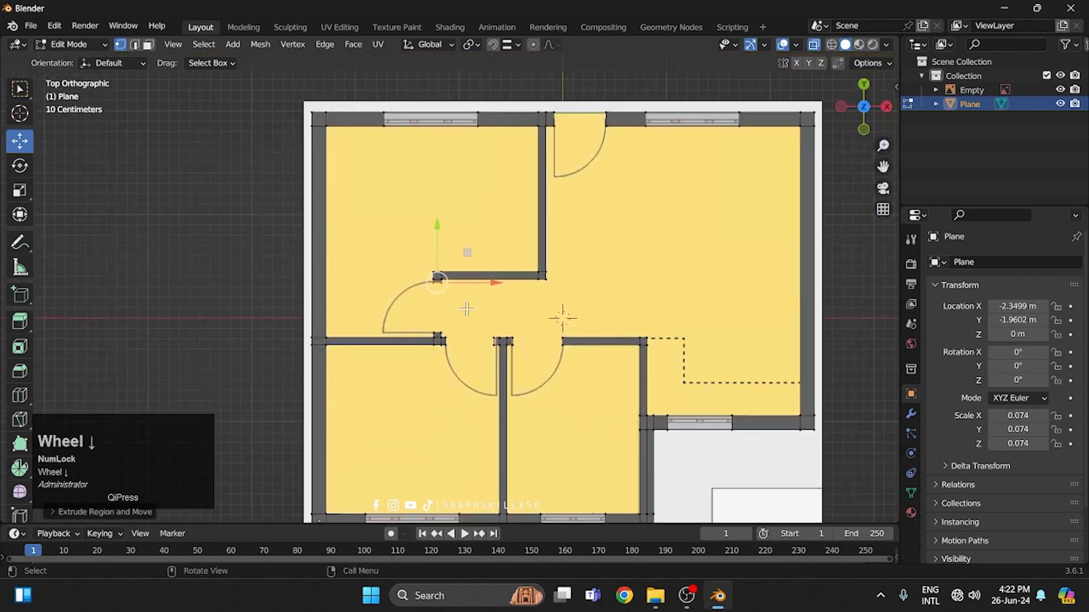
middle_drag(537, 356, 448, 281)
key(Tab)
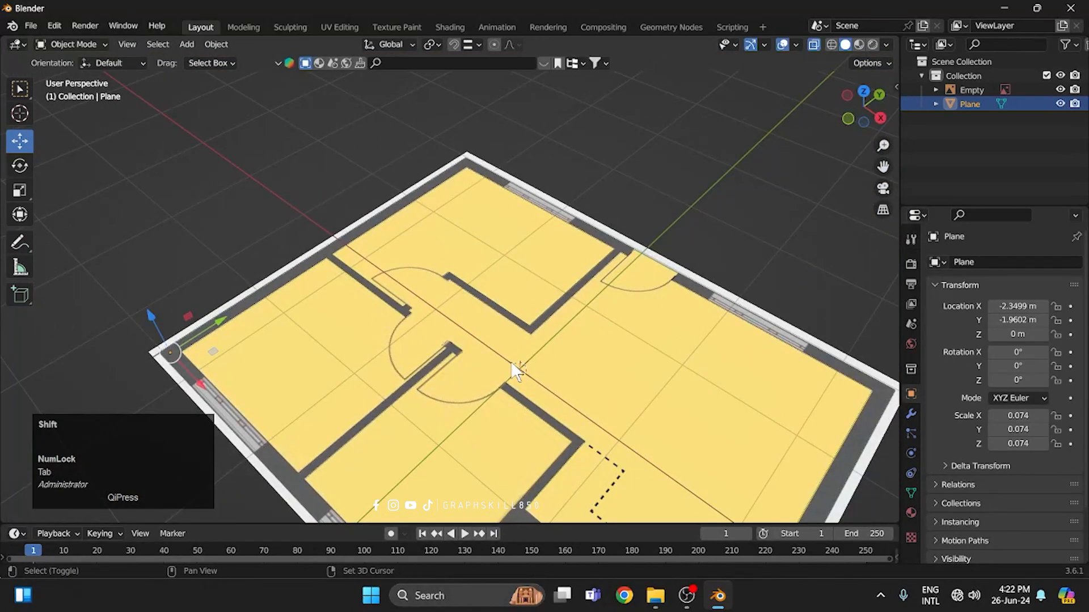
shift+middle_drag(511, 362, 488, 250)
key(Tab)
key(a)
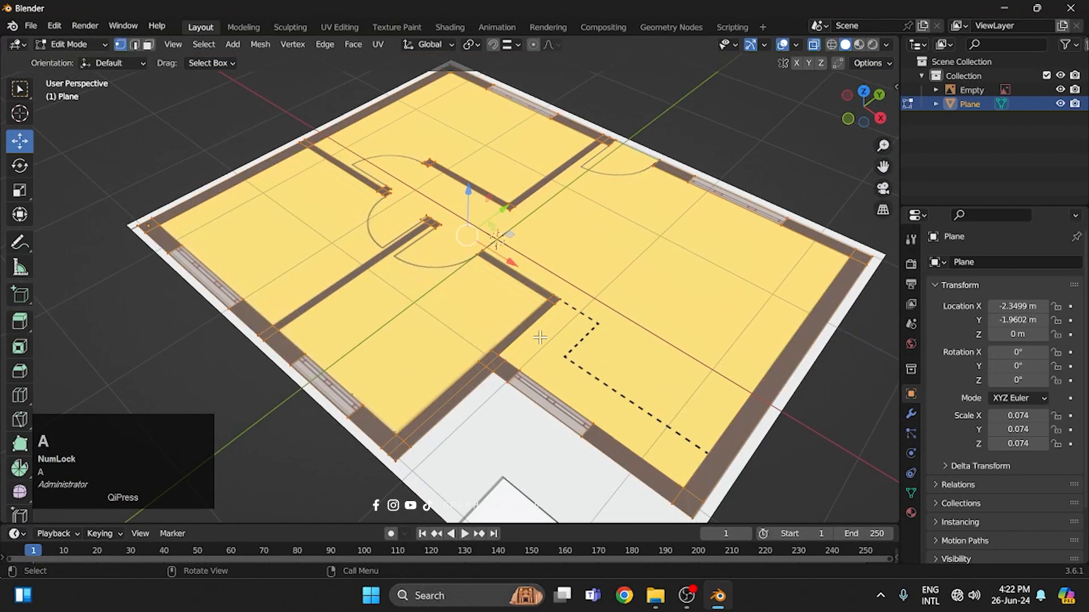
middle_drag(539, 337, 504, 260)
click(813, 44)
scroll(531, 267, down, 2)
key(e)
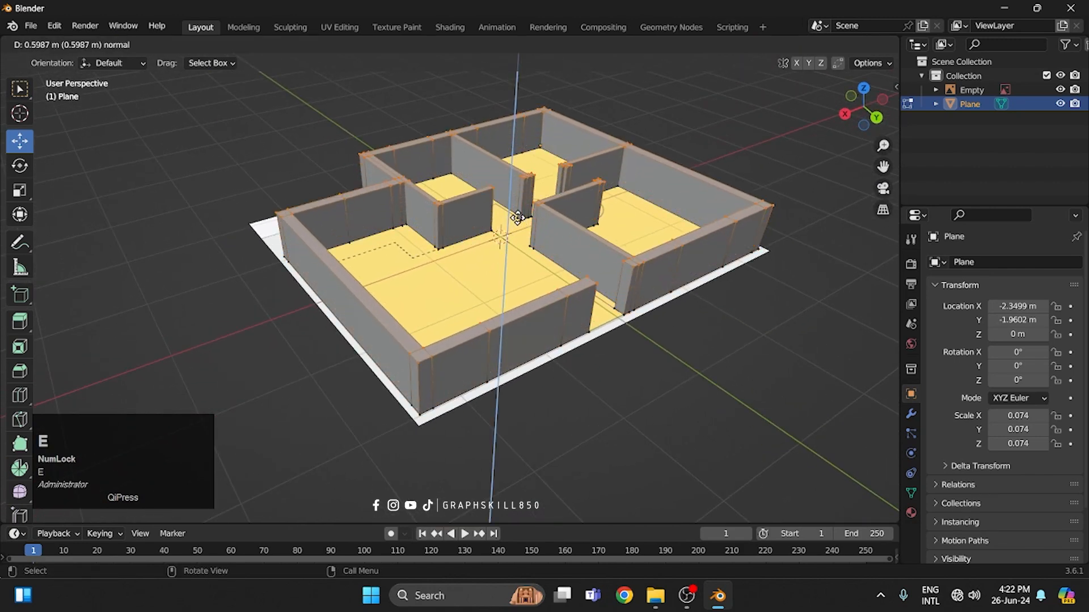
click(514, 217)
- Return to Object Mode and examine the raised walls and the jambs around the interior door openings
middle_drag(513, 216, 423, 353)
key(Caps_Lock)
key(Tab)
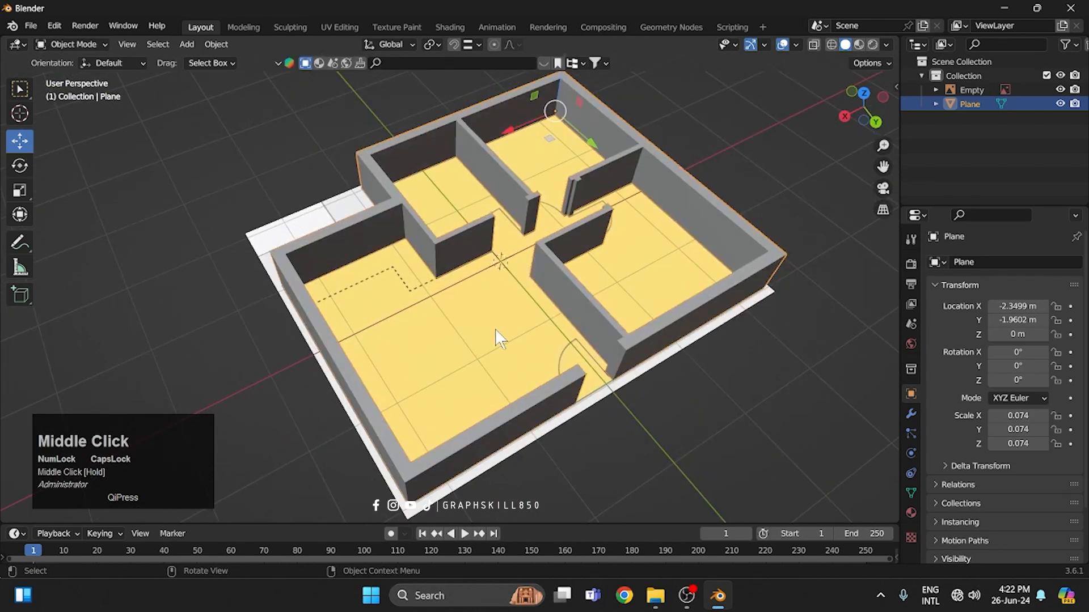
middle_drag(495, 328, 500, 256)
scroll(435, 228, up, 3)
scroll(476, 225, up, 6)
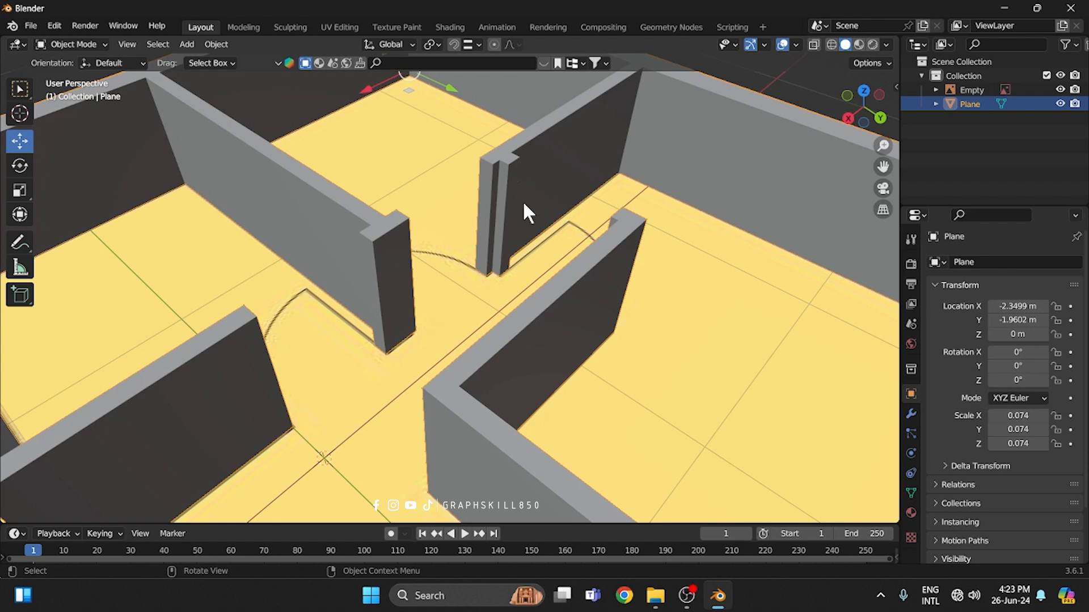
scroll(522, 199, down, 4)
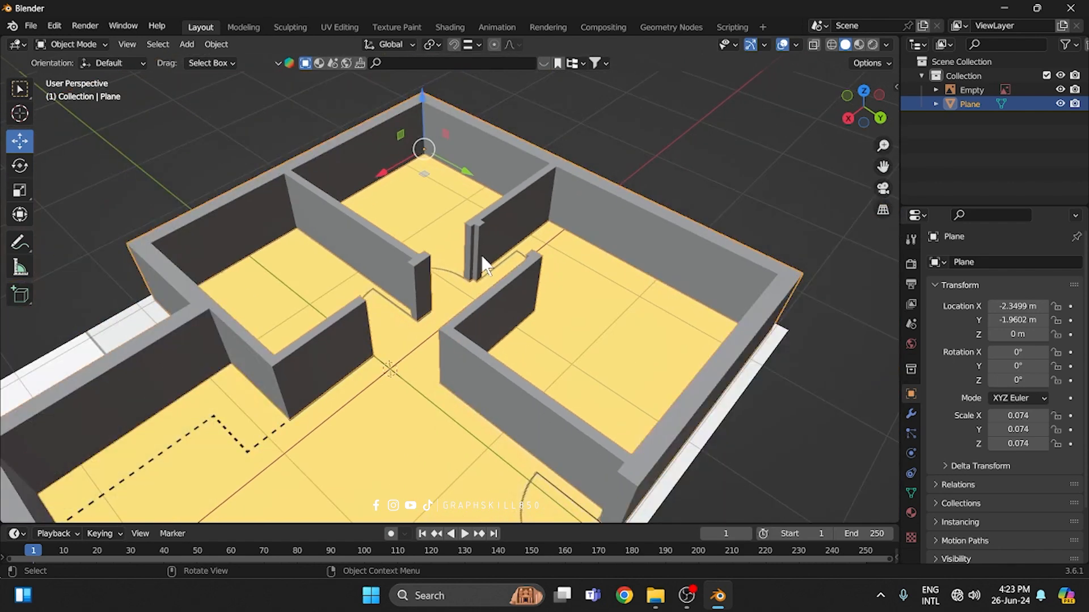
scroll(490, 274, up, 3)
middle_drag(496, 272, 518, 253)
scroll(544, 238, up, 3)
- Duplicate the side face of the interior door jamb in place, separate it into its own object, and return to Object Mode
key(Tab)
click(148, 44)
click(513, 219)
click(512, 224)
key(shift+d)
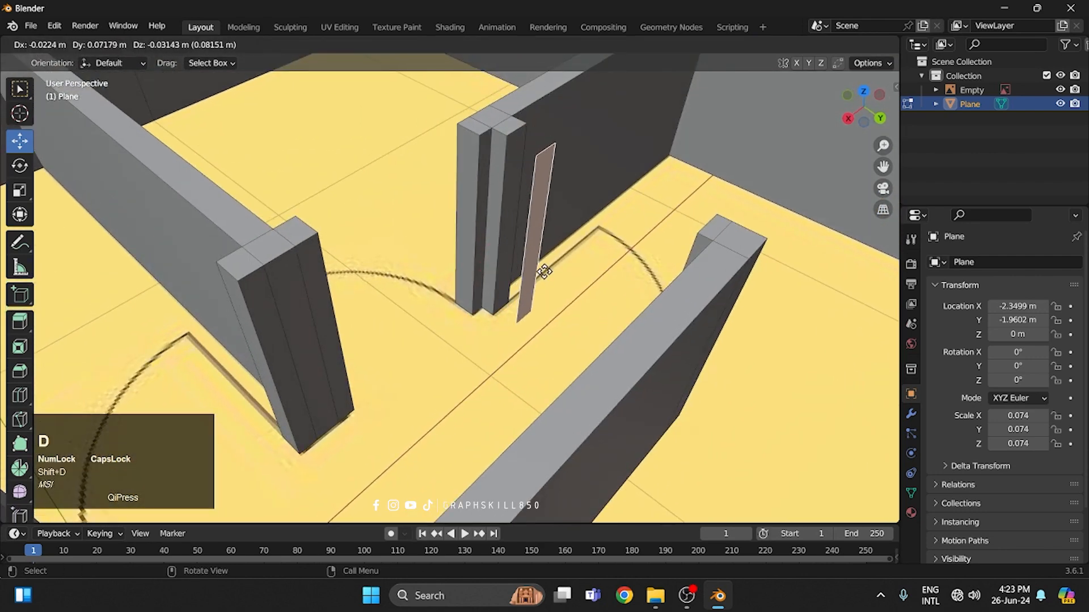
right_click(544, 272)
right_click(515, 185)
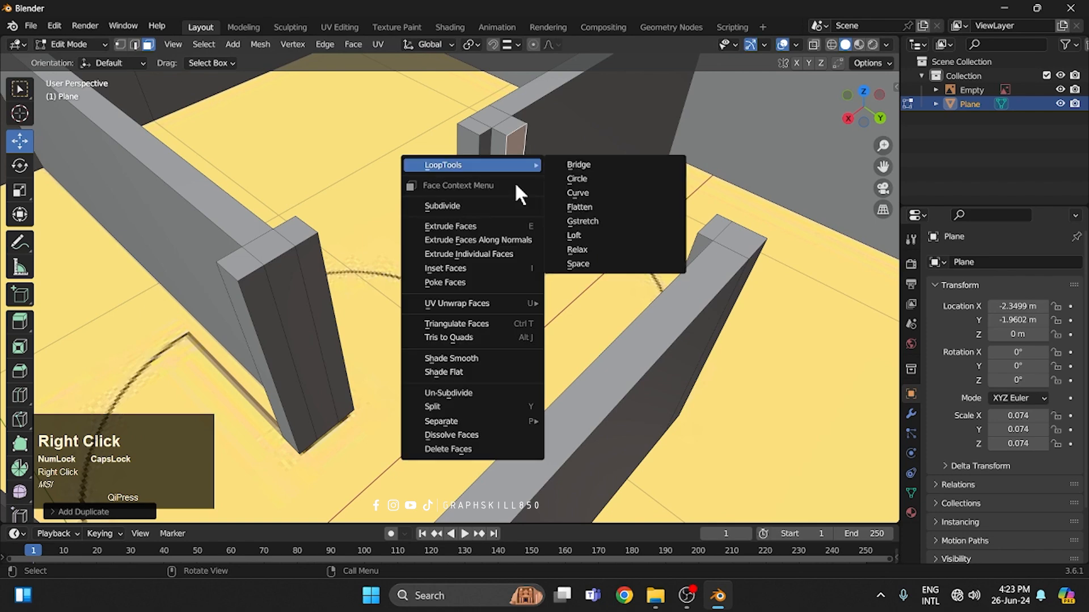
mouse_move(510, 422)
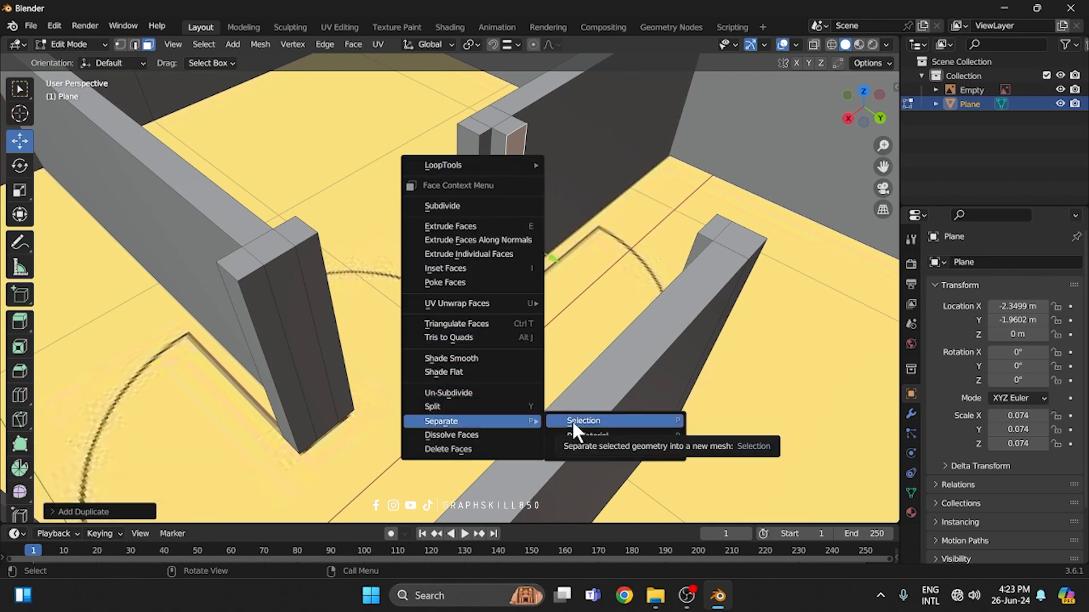
click(571, 420)
key(Tab)
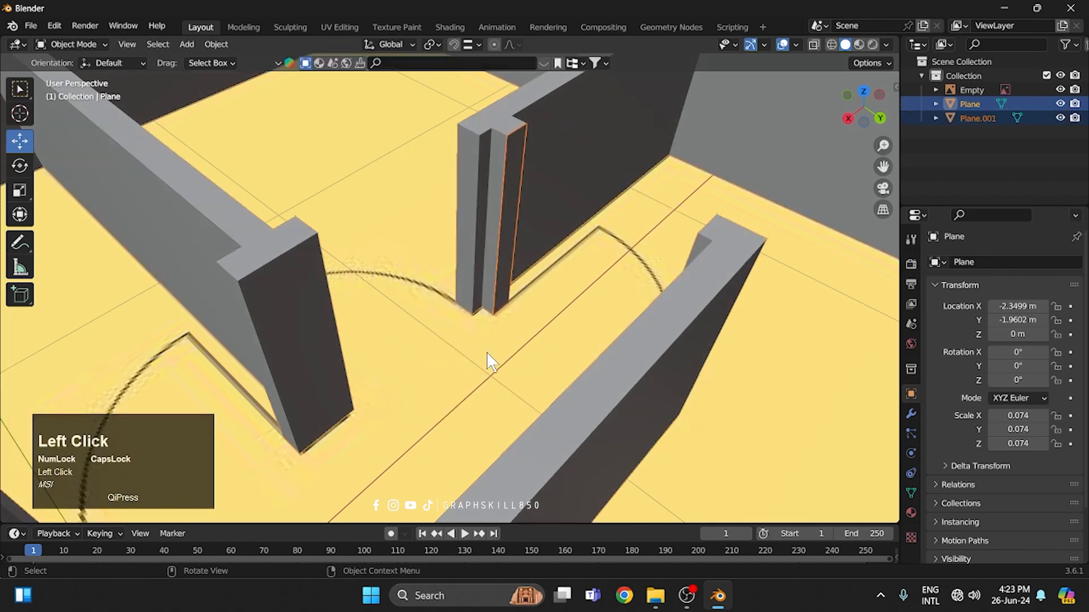
- Select the separated jamb face object and set its origin to its geometry
click(504, 221)
click(504, 221)
scroll(504, 221, down, 3)
scroll(505, 223, down, 6)
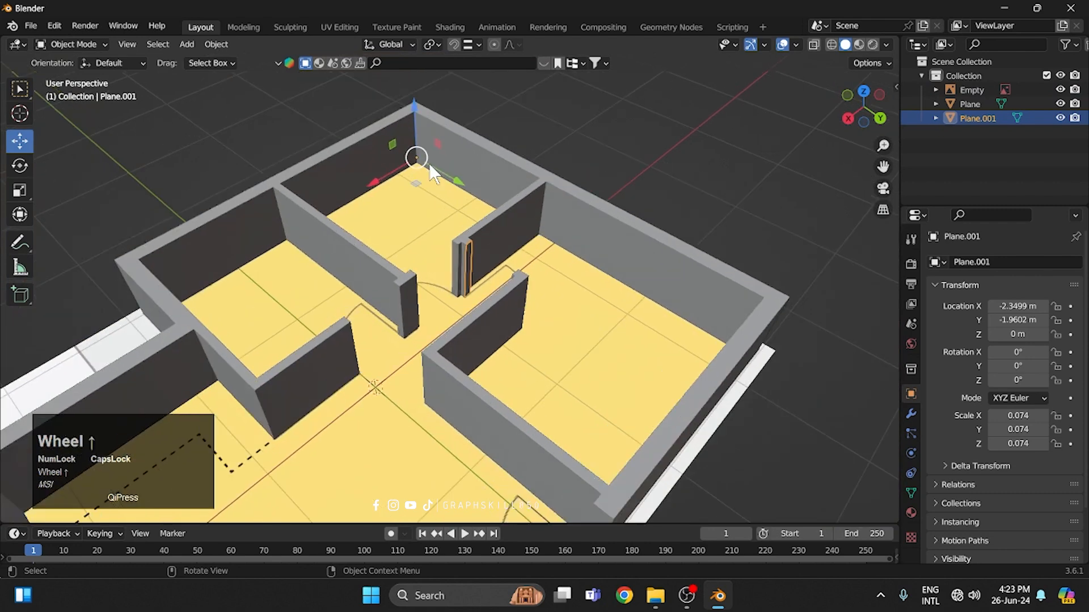
scroll(418, 160, up, 6)
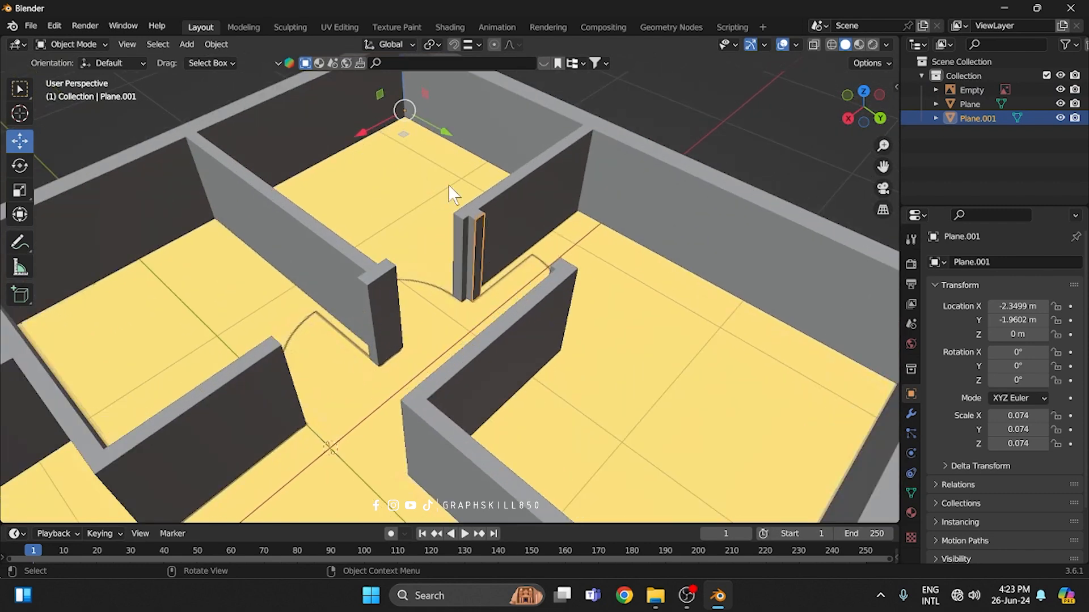
right_click(482, 250)
mouse_move(439, 309)
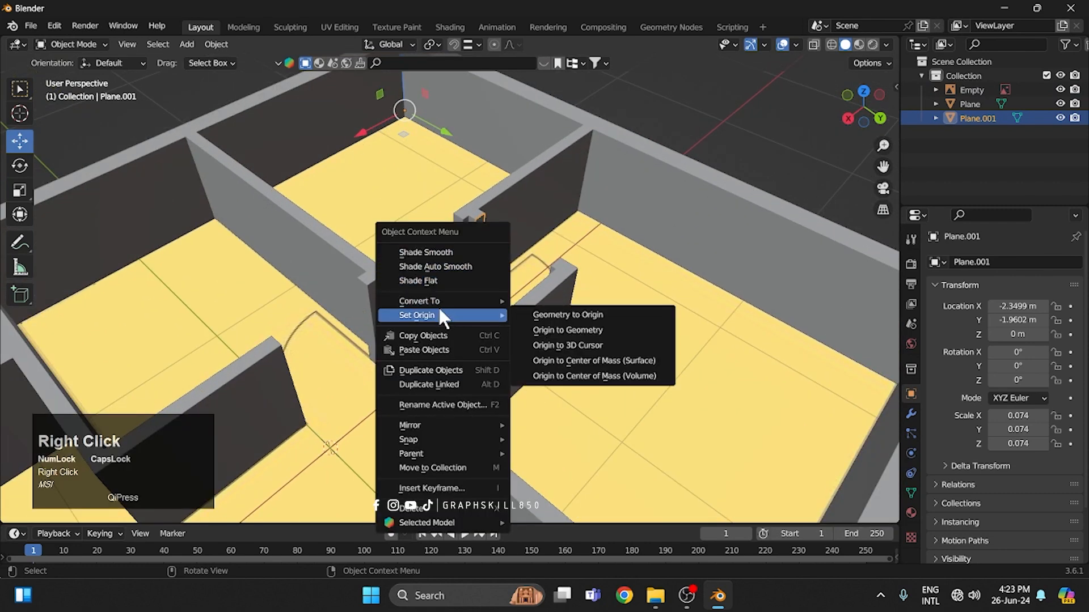
click(547, 329)
scroll(525, 277, up, 3)
key(z)
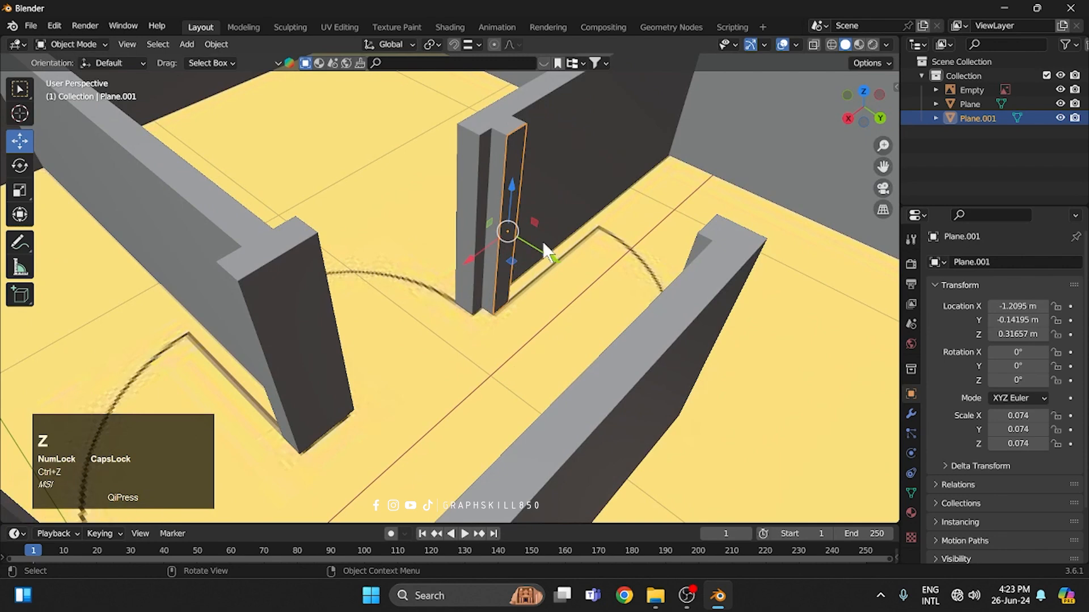
- Extrude the separated face outward into a thin door post and raise its top face well above the walls
key(Tab)
click(504, 221)
key(e)
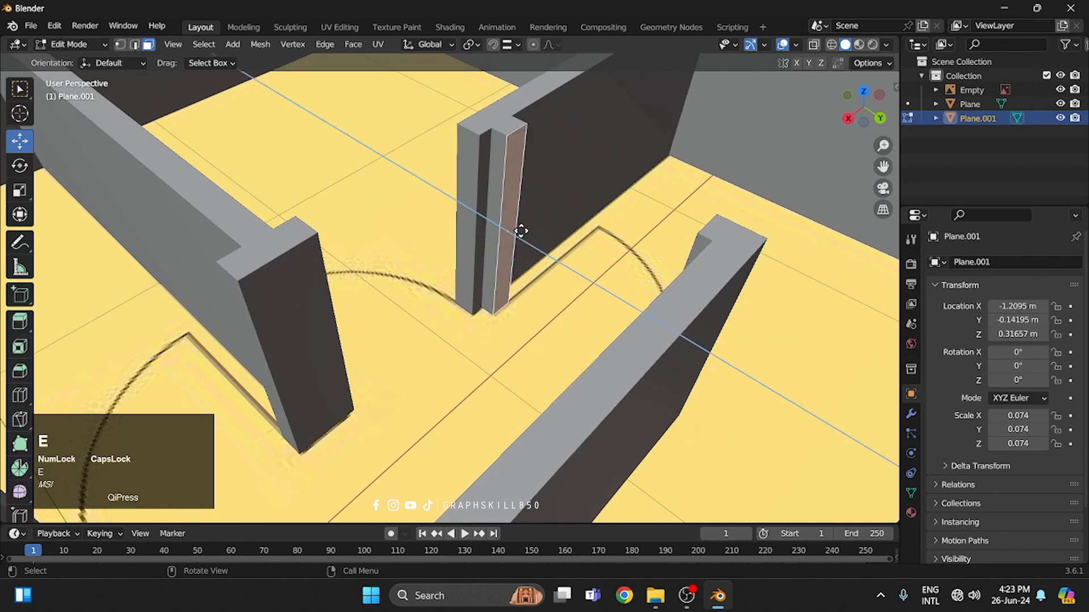
click(526, 234)
middle_drag(518, 236, 493, 238)
scroll(459, 357, down, 3)
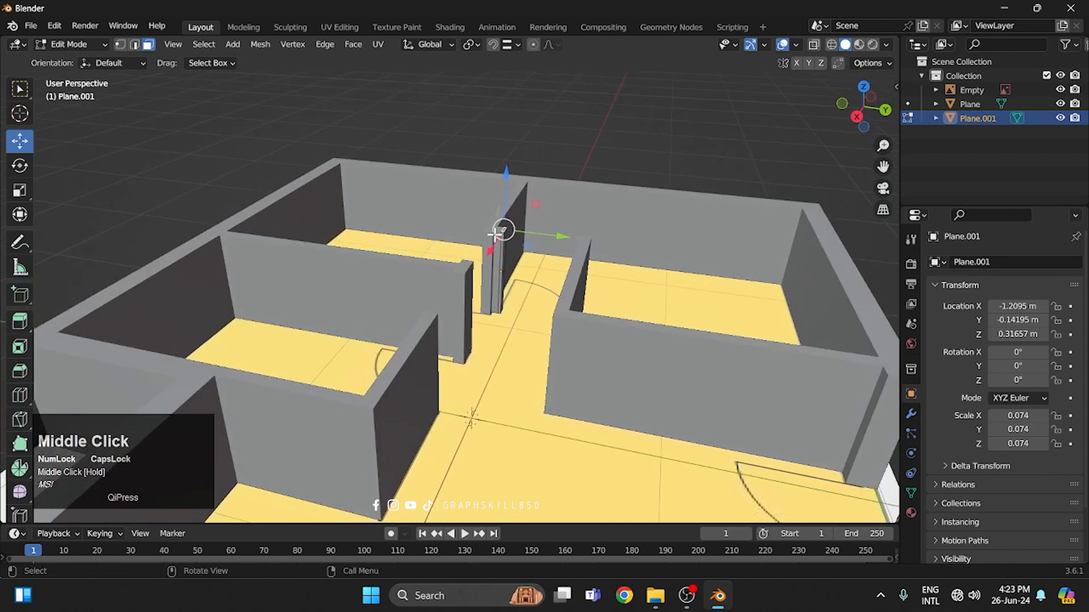
scroll(501, 198, down, 1)
drag(498, 193, 497, 129)
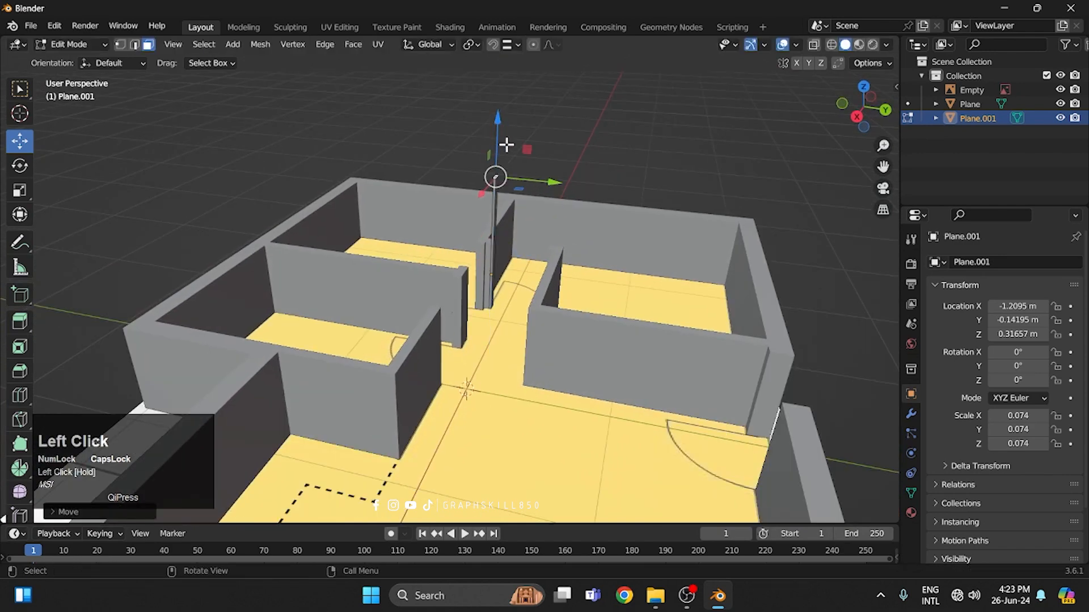
- Extrude the post's top face slightly upward to add a short segment for the frame's corner
middle_drag(498, 136, 362, 256)
scroll(363, 256, up, 4)
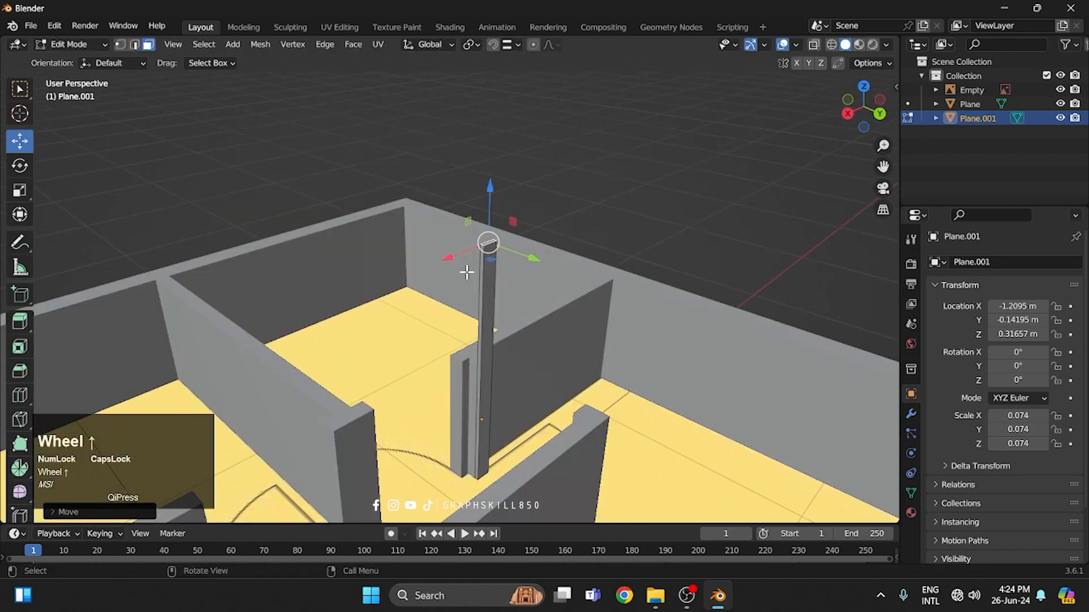
shift+middle_drag(510, 221, 461, 265)
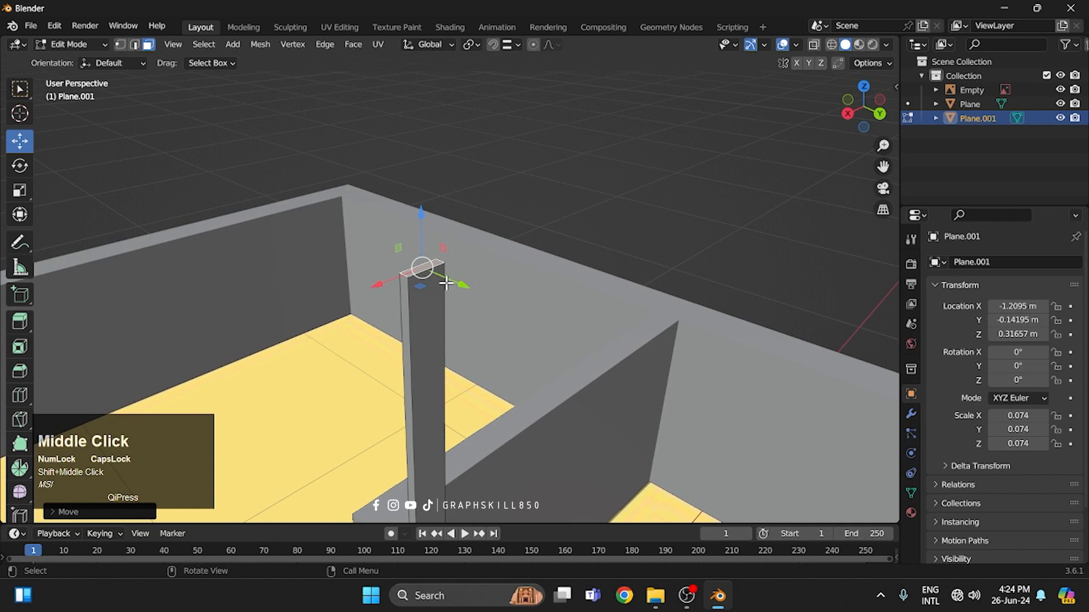
scroll(446, 284, up, 4)
scroll(435, 280, down, 3)
middle_drag(448, 285, 334, 362)
click(848, 111)
scroll(627, 194, up, 2)
scroll(452, 335, up, 4)
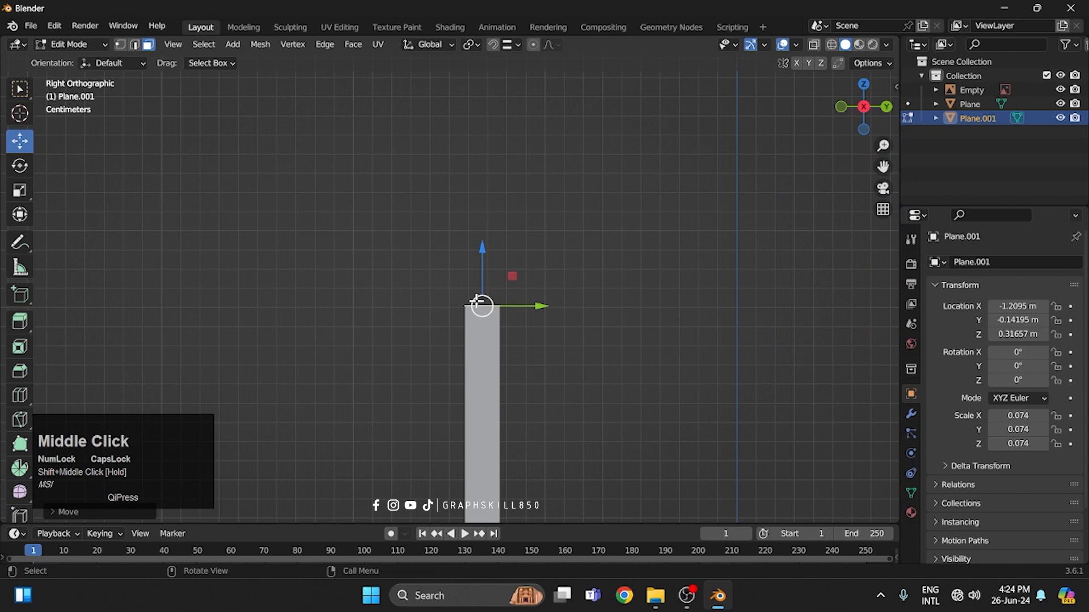
key(e)
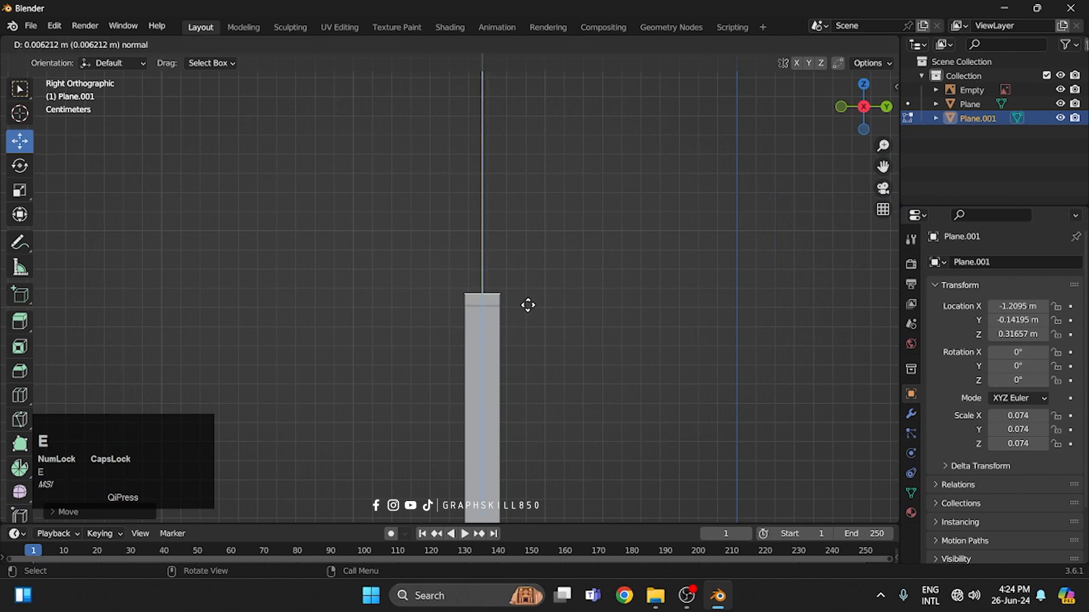
click(531, 287)
- Extrude the side face of the post's top segment along positive Y to form the door frame's head
middle_drag(531, 287, 610, 257)
click(337, 267)
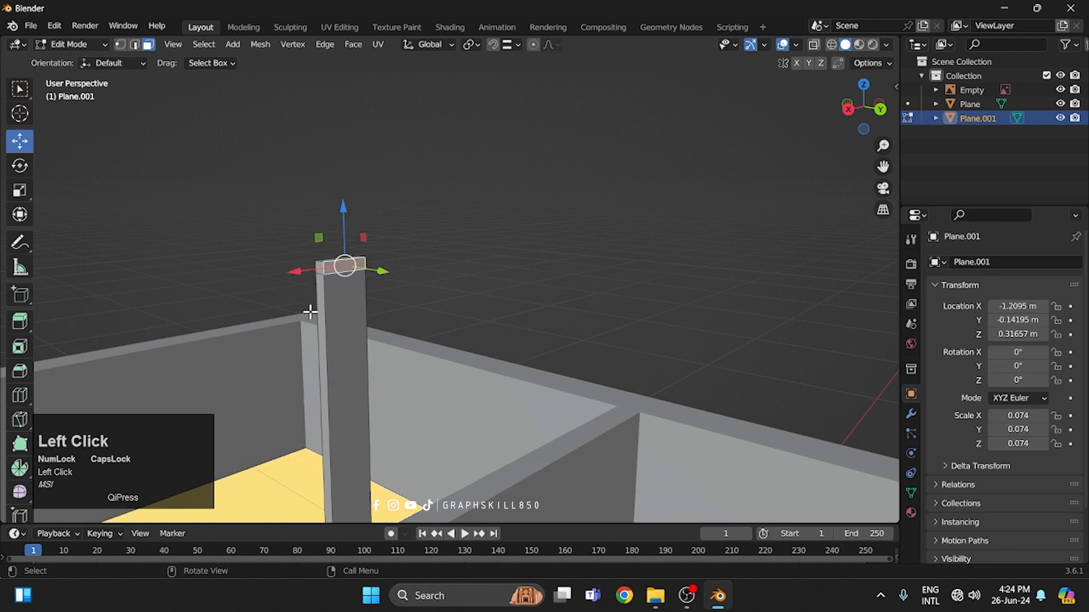
middle_drag(310, 314, 428, 272)
click(862, 107)
shift+middle_drag(669, 250, 474, 269)
key(e)
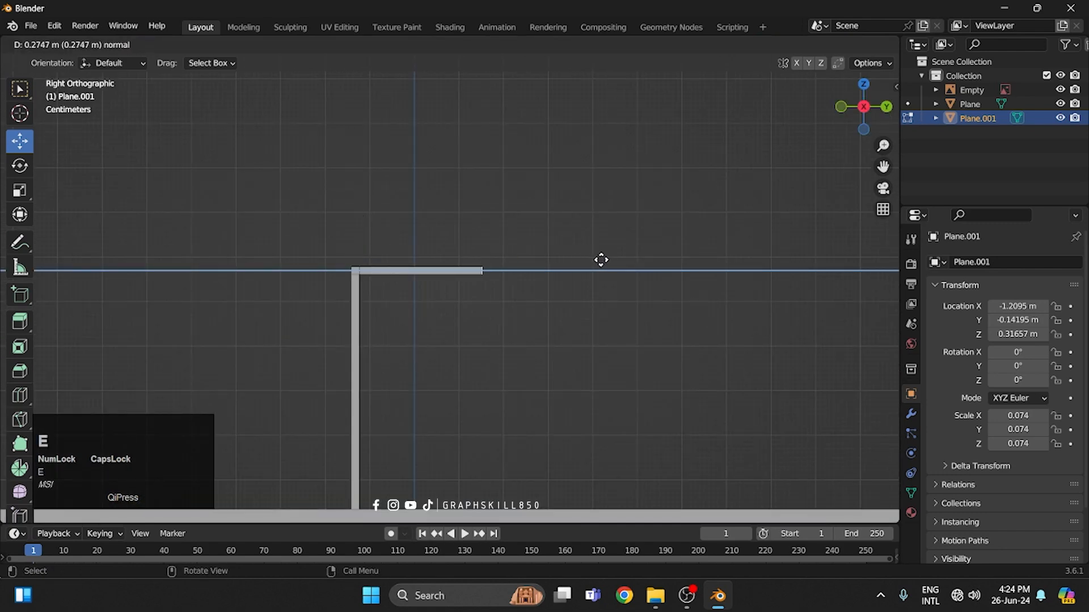
click(639, 259)
- Enable snapping and move the end face of the frame's head along Y to meet the opposite jamb in the top view
scroll(544, 214, down, 3)
middle_drag(545, 213, 547, 304)
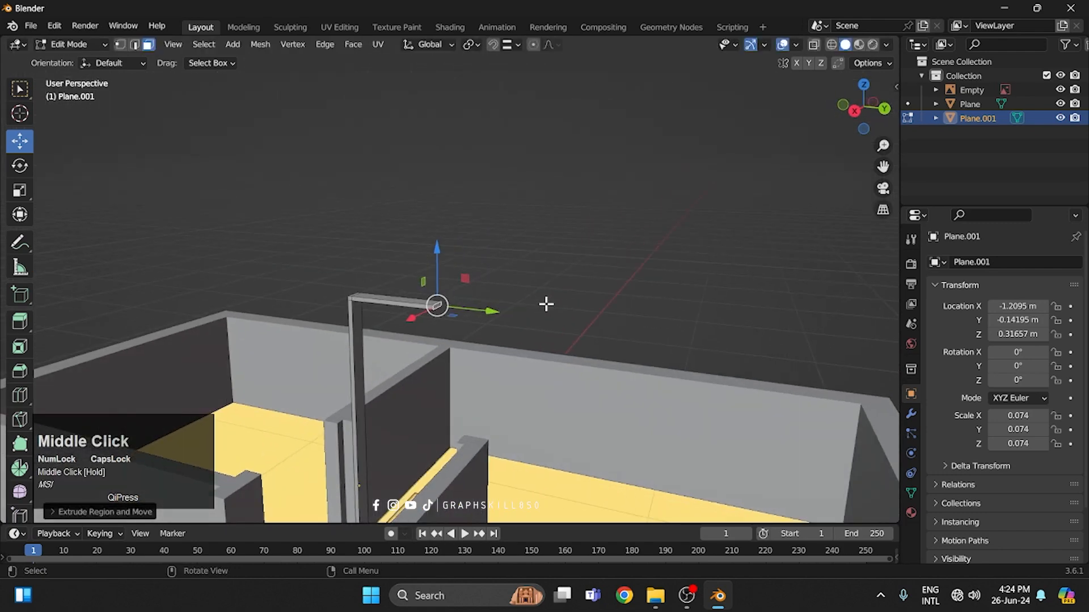
middle_drag(444, 430, 499, 409)
click(815, 44)
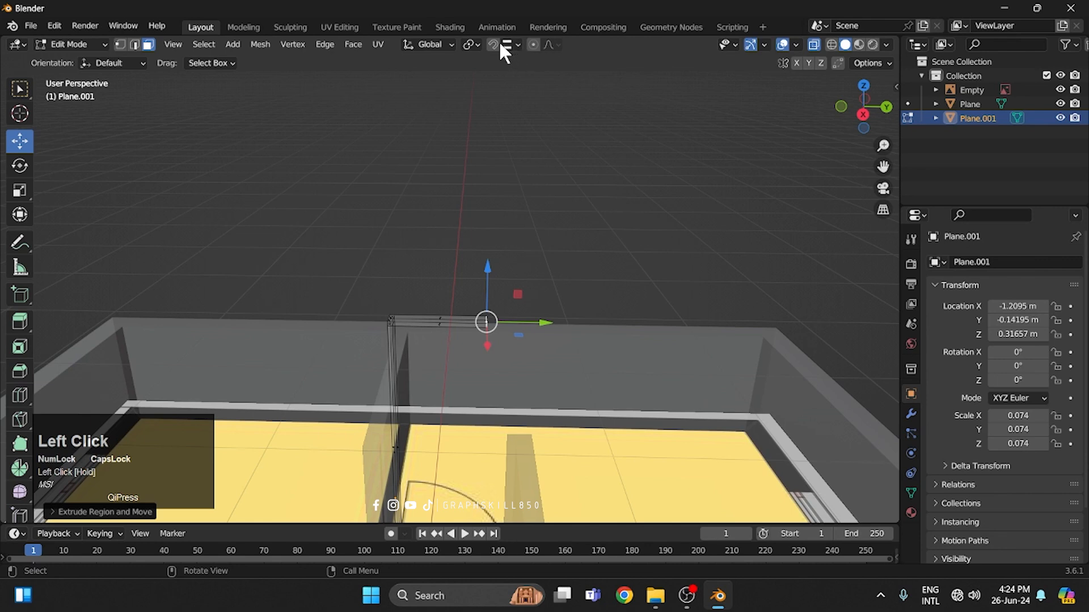
click(815, 44)
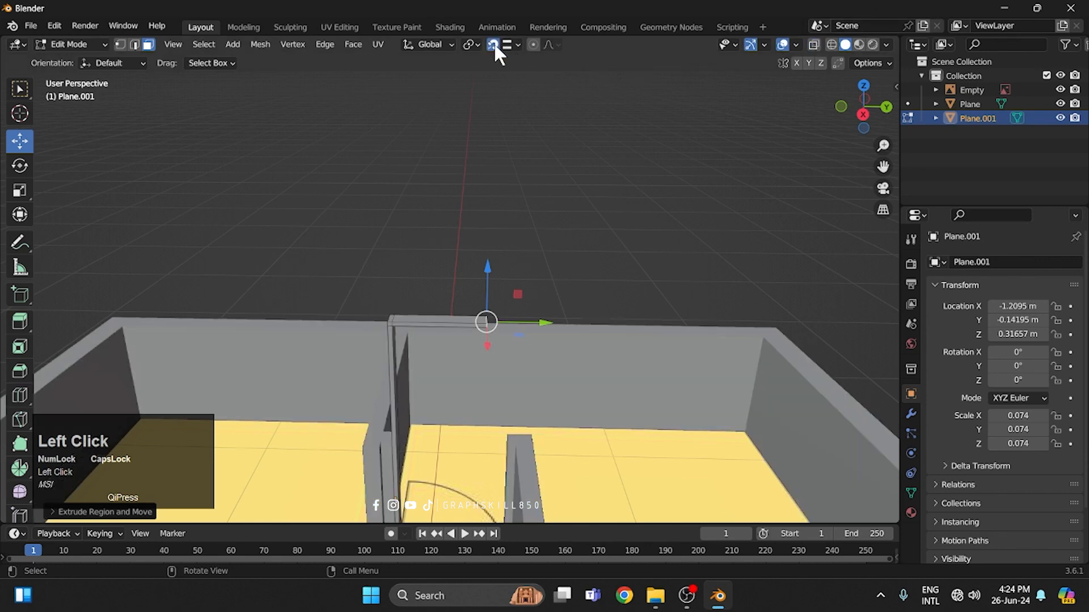
middle_drag(505, 255, 529, 213)
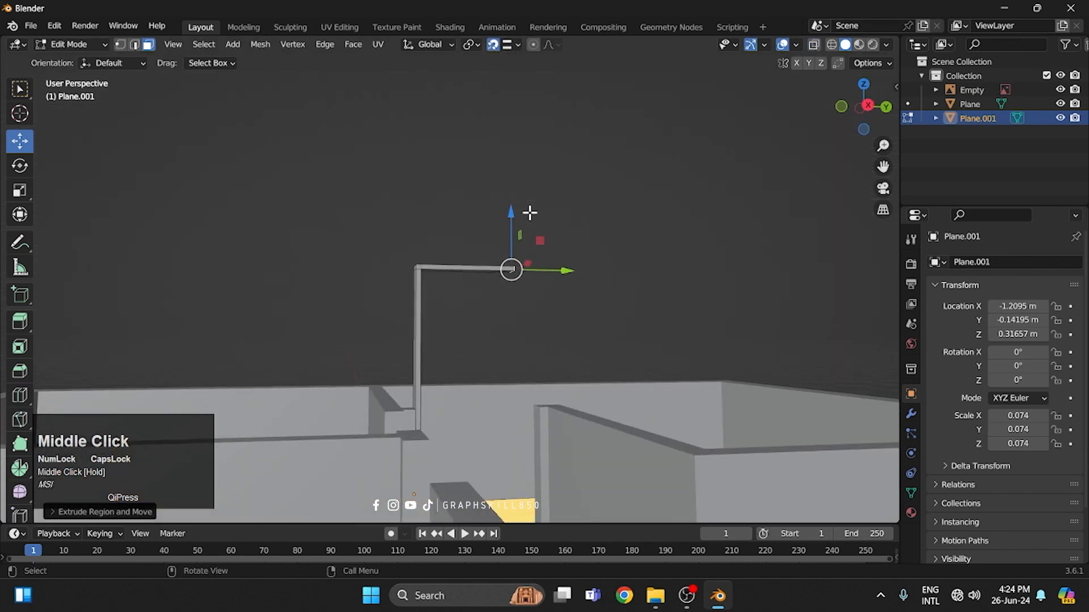
key(KP_7)
scroll(576, 244, up, 3)
shift+middle_drag(624, 221, 509, 304)
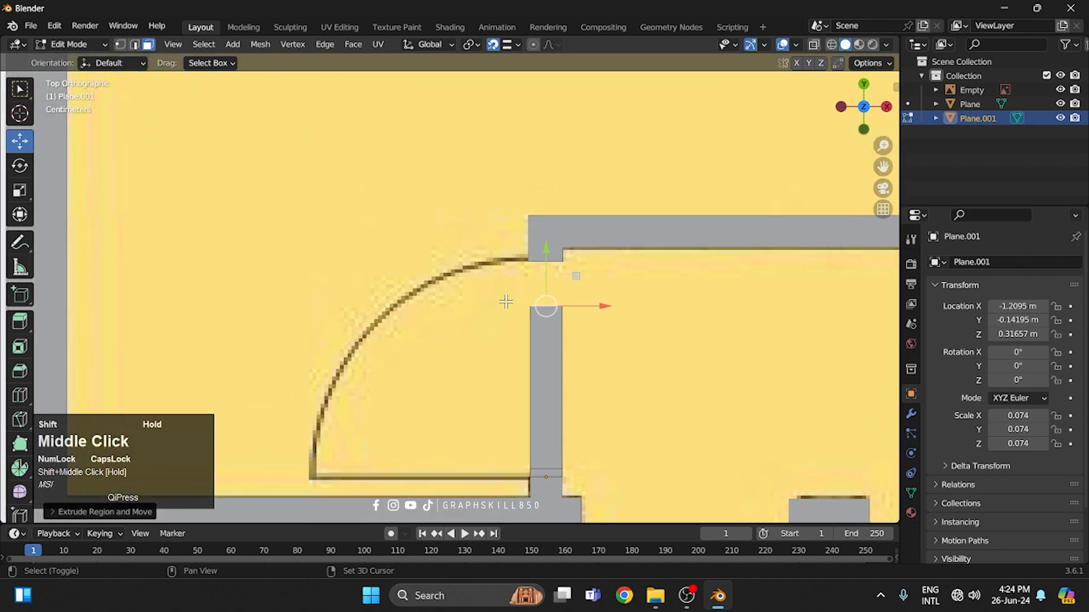
scroll(555, 255, up, 3)
drag(620, 274, 618, 236)
scroll(595, 236, down, 2)
scroll(588, 236, down, 3)
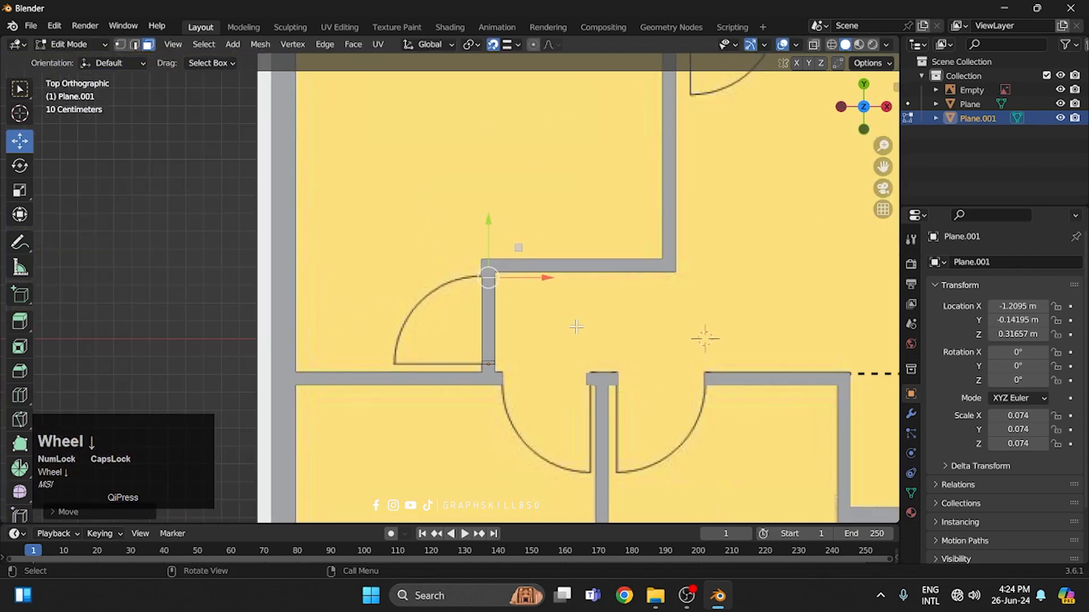
- Duplicate the vertical post's faces along Y and place the copy under the far end of the frame's head
middle_drag(588, 235, 493, 318)
scroll(443, 258, up, 2)
alt+click(465, 256)
key(shift+d)
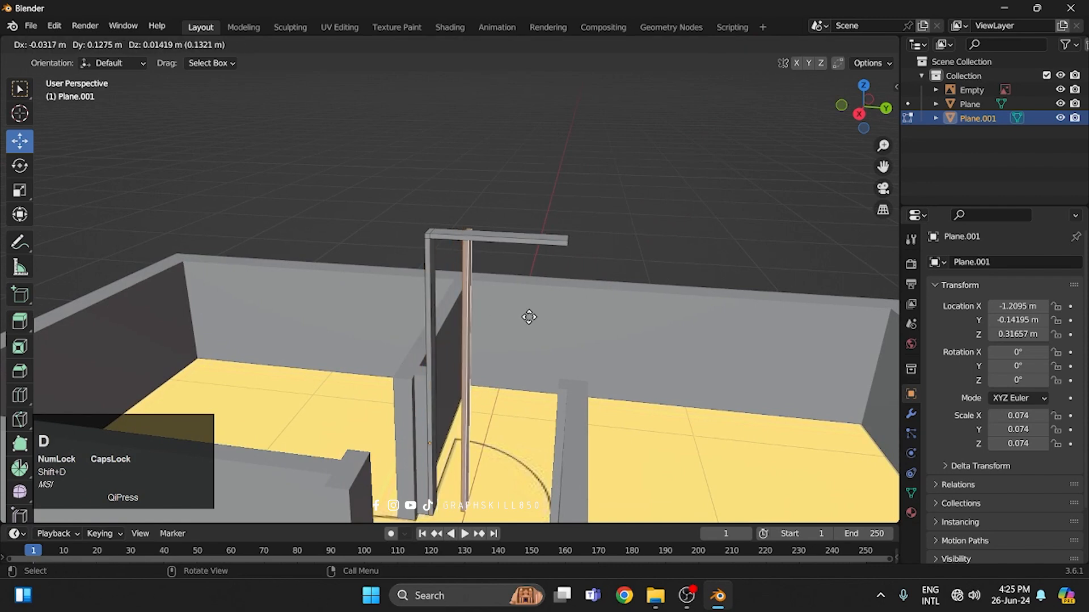
key(x)
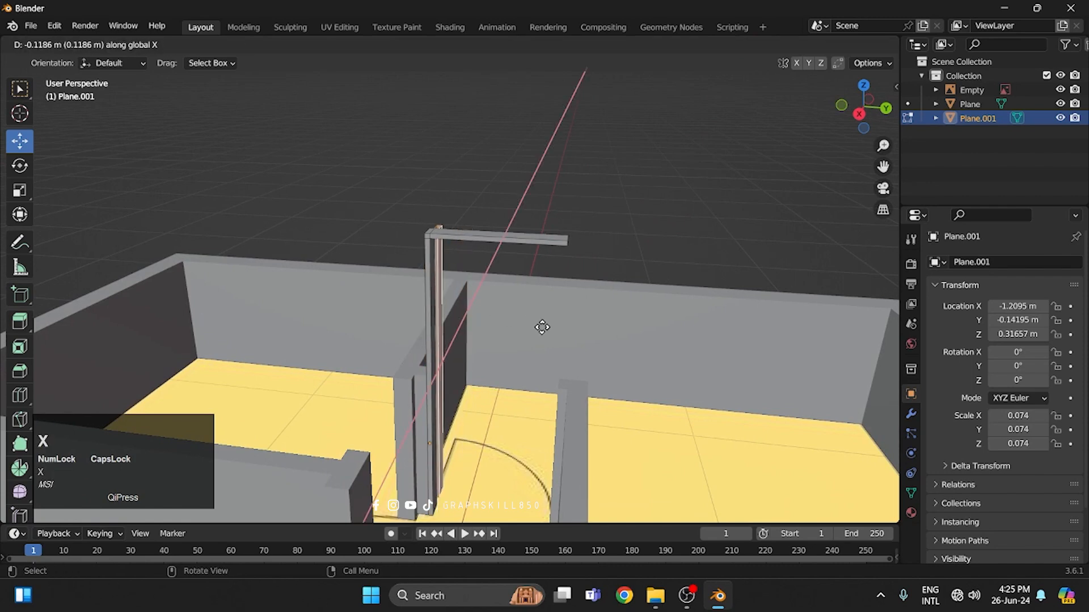
key(y)
click(569, 243)
- Return to Object Mode and set the finished door frame's origin to its geometry
middle_drag(508, 315, 539, 292)
key(Tab)
scroll(542, 291, down, 4)
middle_drag(431, 367, 468, 300)
scroll(468, 300, up, 4)
right_click(466, 304)
mouse_move(447, 282)
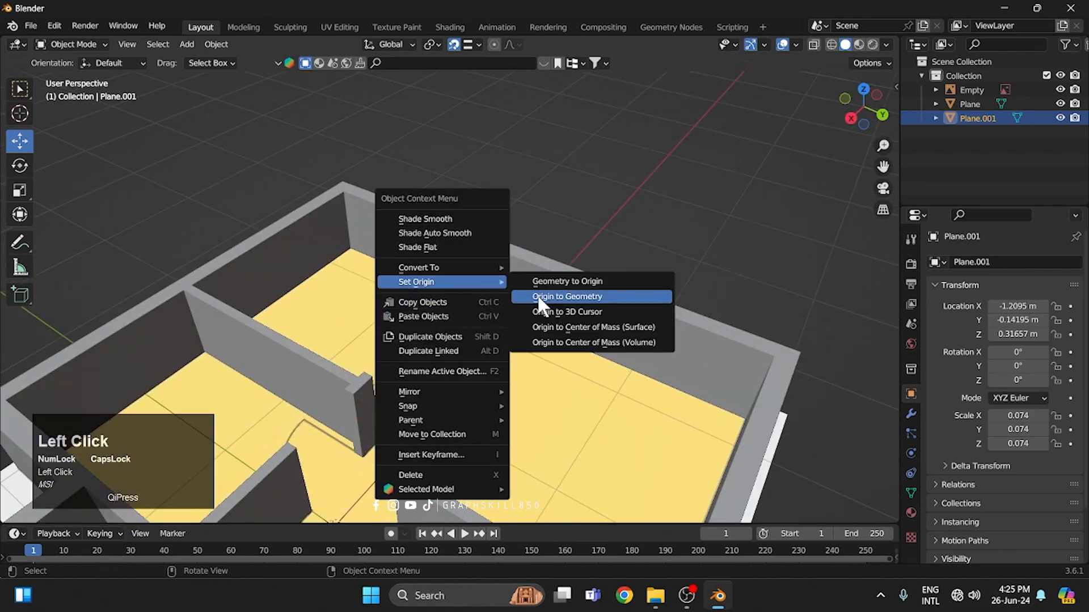
click(536, 294)
scroll(467, 338, up, 3)
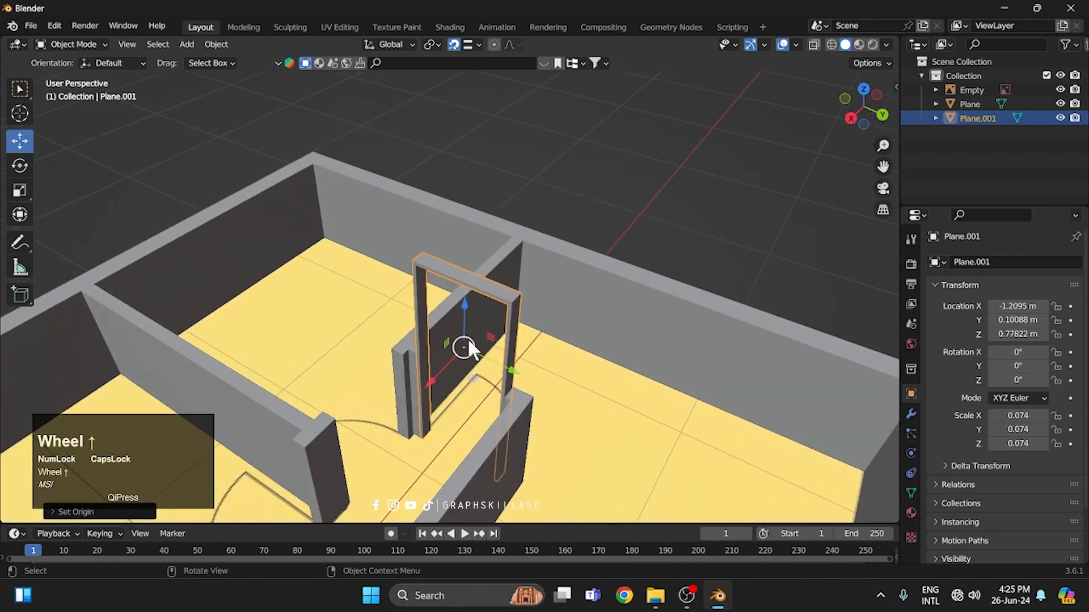
- Duplicate the door frame in the top view and rotate the copy to -90° about Z
key(KP_7)
shift+middle_drag(570, 294, 451, 305)
key(shift+d)
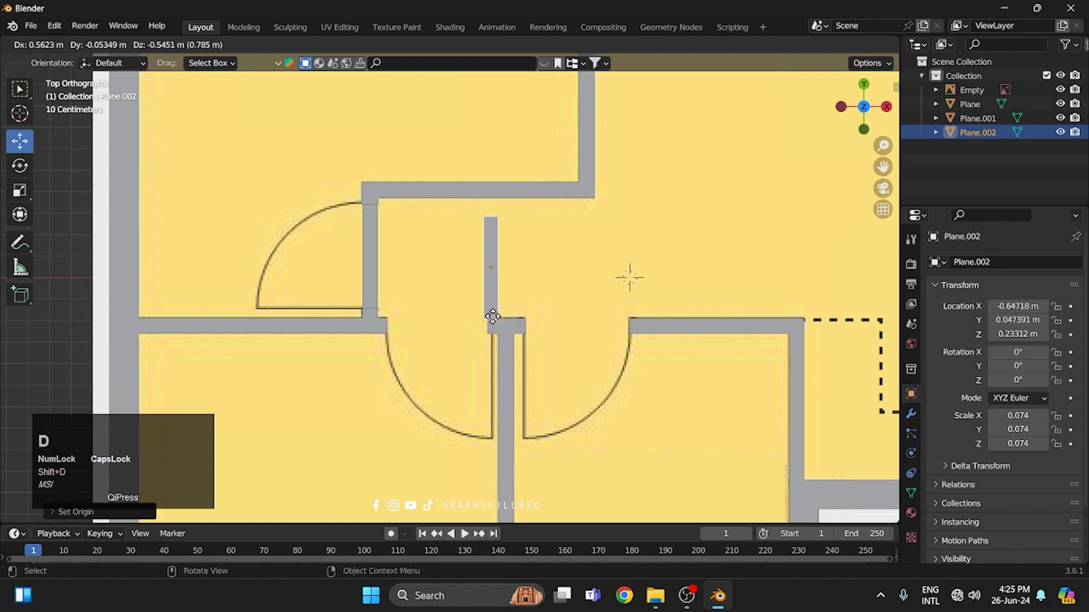
key(r)
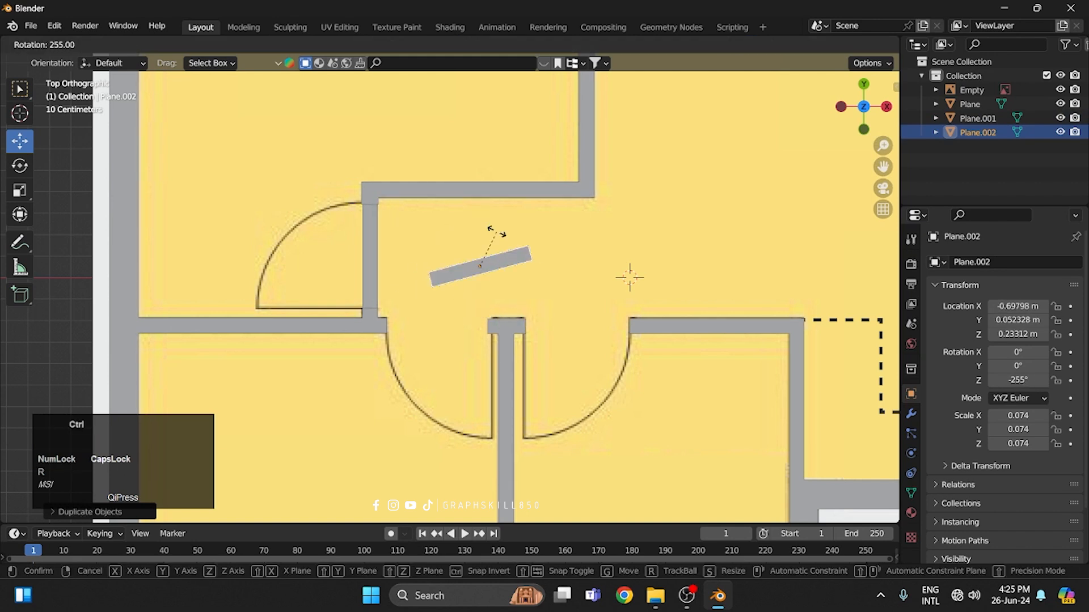
ctrl+click(452, 299)
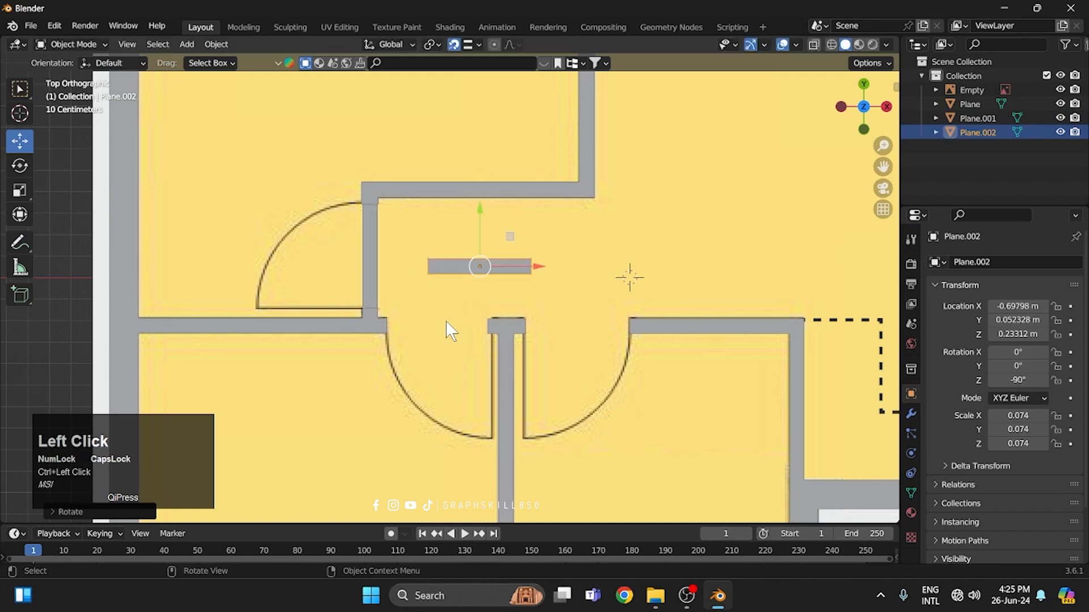
- Move the rotated door frame into the neighbouring door opening in the horizontal wall
scroll(445, 331, up, 3)
drag(487, 320, 316, 367)
scroll(316, 367, up, 1)
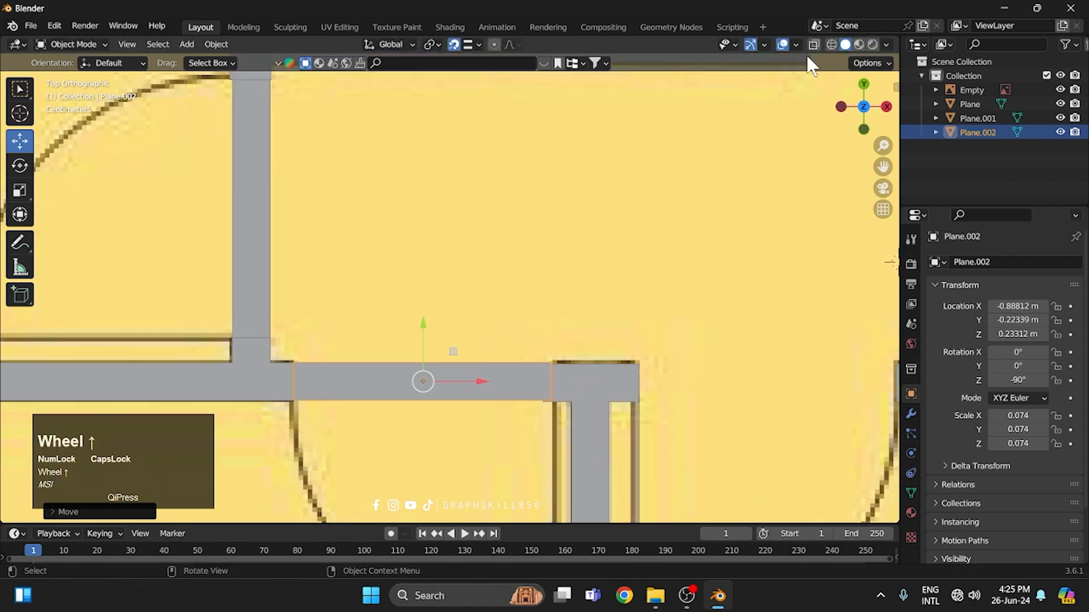
- Turn on X-ray, fit the rotated frame's far post to the opening's jamb, and align the frame with the wall
click(814, 44)
shift+middle_drag(505, 290, 462, 179)
scroll(491, 258, up, 3)
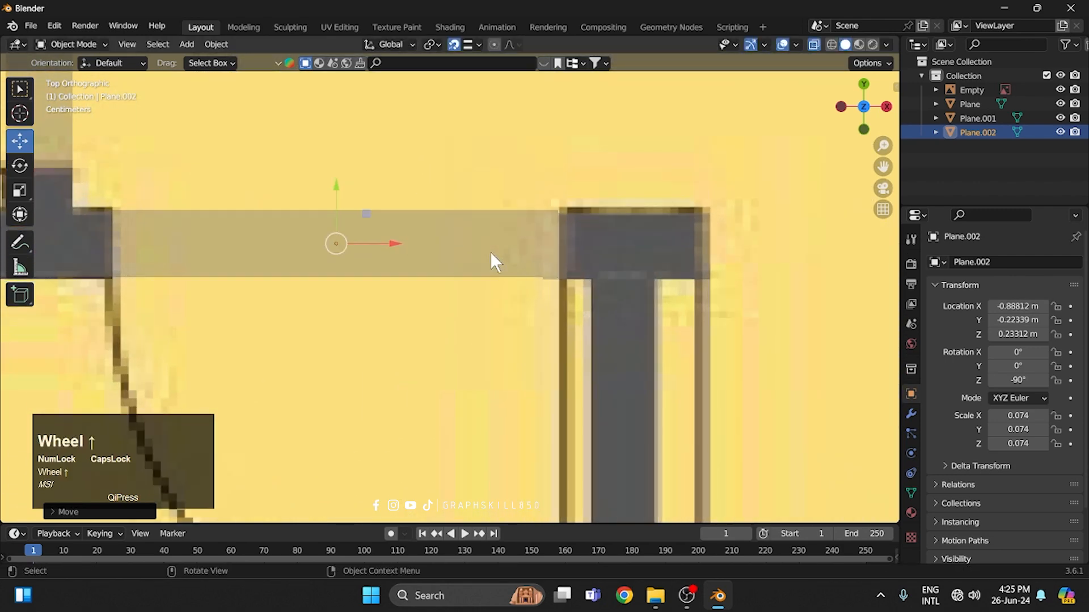
key(Tab)
drag(509, 149, 567, 313)
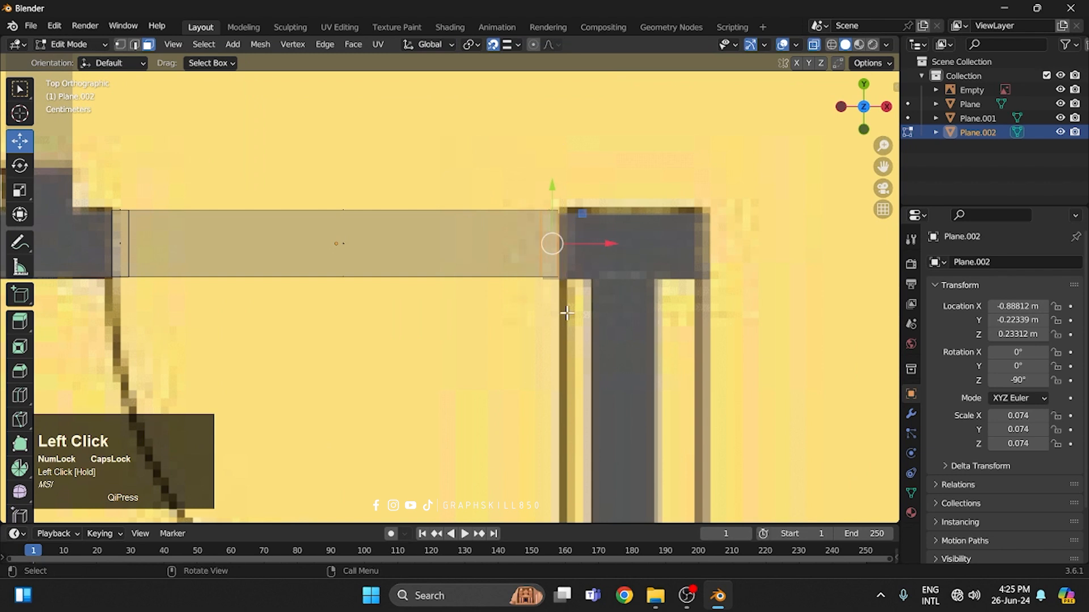
scroll(567, 313, up, 1)
mouse_move(570, 236)
mouse_down()
mouse_move(539, 233)
mouse_move(555, 235)
mouse_up()
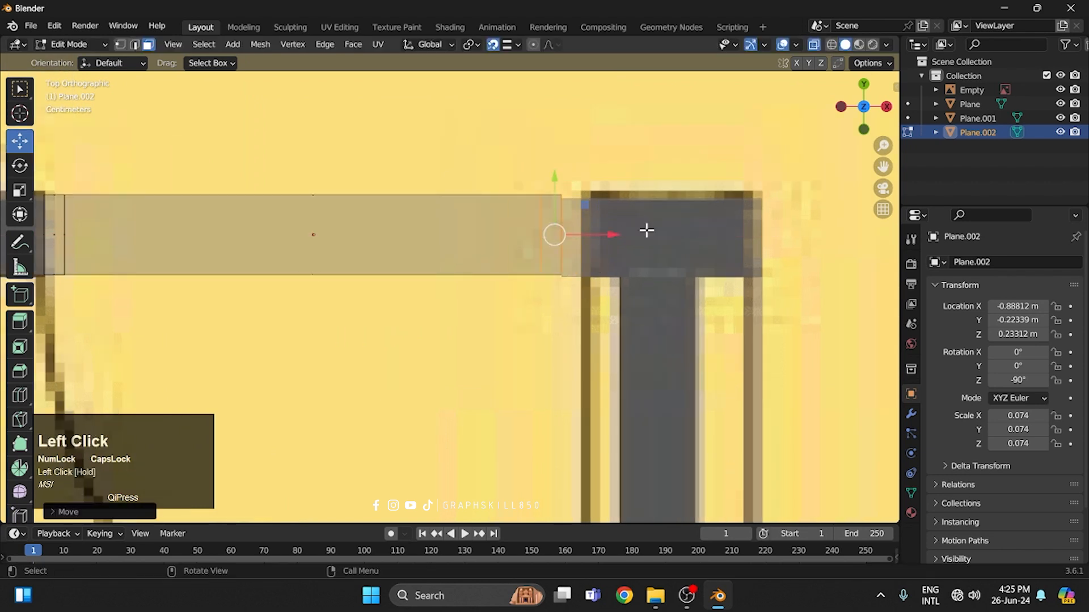
shift+middle_drag(261, 287, 440, 287)
key(Tab)
drag(481, 168, 734, 191)
- Duplicate the rotated door frame and move the copy about 0.66 m along X into the next opening of the horizontal wall
scroll(734, 192, down, 5)
shift+middle_drag(572, 263, 323, 261)
key(shift+d)
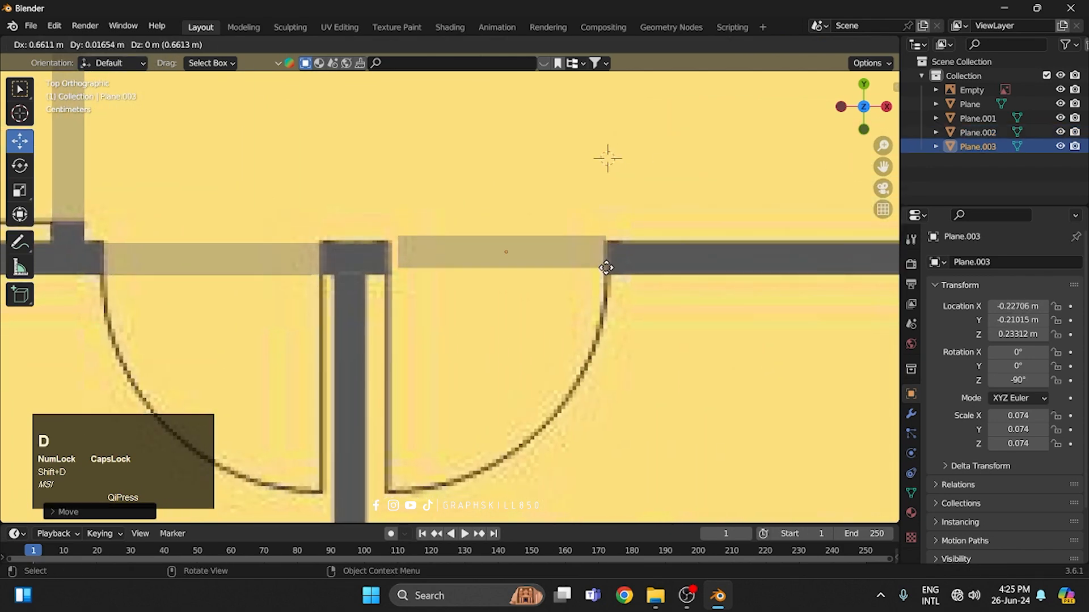
key(y)
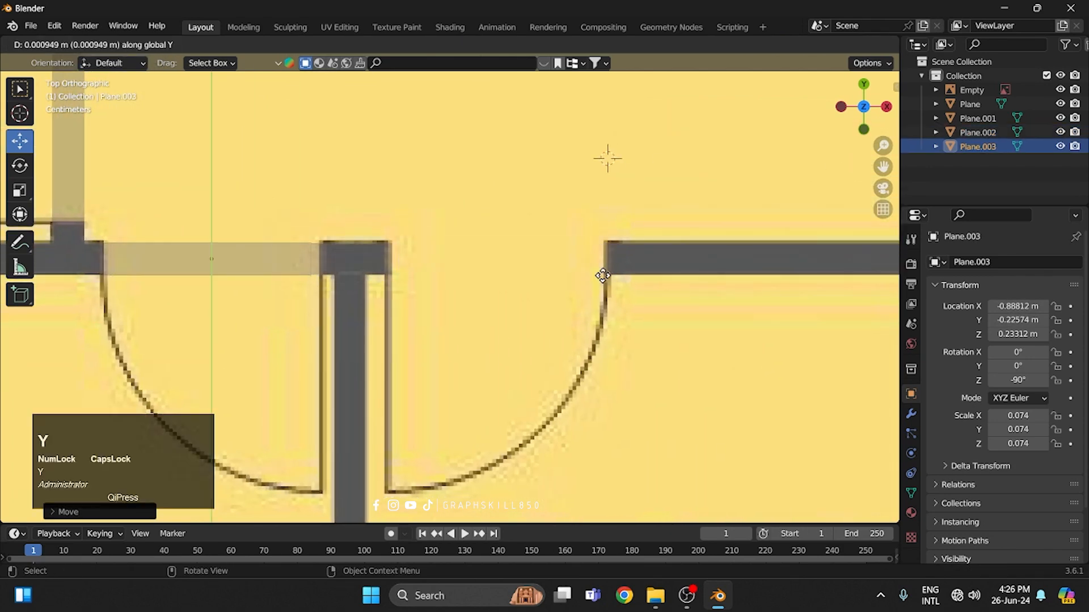
key(x)
click(603, 275)
- In Edit Mode, shift the copied frame's near post along X to meet the opening's jamb
scroll(397, 272, up, 3)
shift+middle_drag(380, 271, 519, 283)
scroll(526, 234, up, 3)
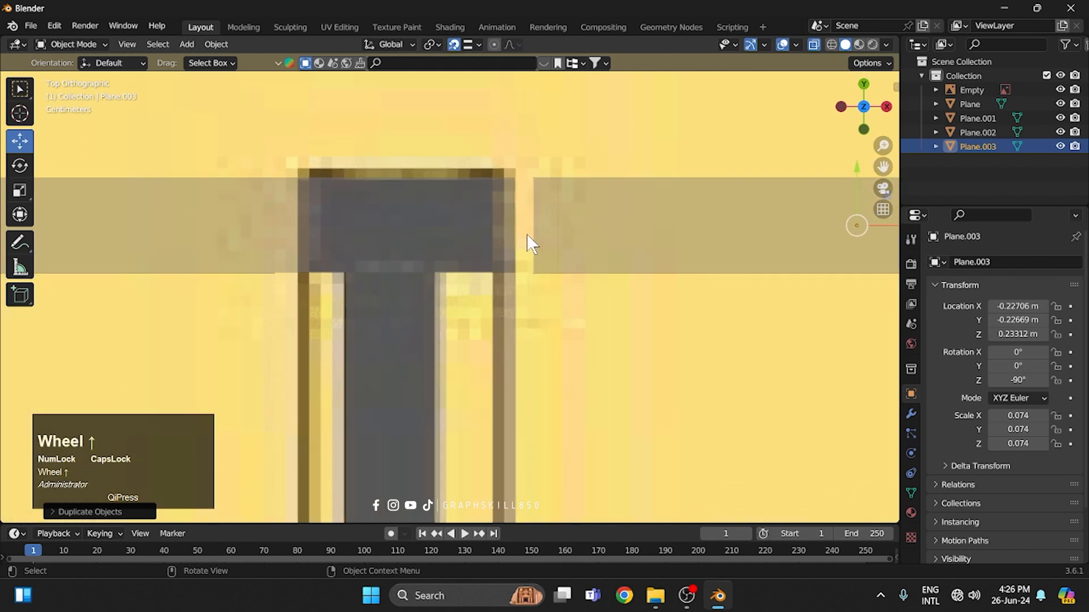
key(Tab)
drag(514, 134, 602, 330)
mouse_move(534, 225)
mouse_down()
mouse_move(544, 226)
mouse_move(514, 224)
mouse_up()
- Select both frames in the horizontal wall and raise them to Z 0.77822 m, level with the first door frame
scroll(514, 224, down, 5)
middle_drag(613, 202, 265, 267)
scroll(445, 309, down, 3)
scroll(281, 259, up, 3)
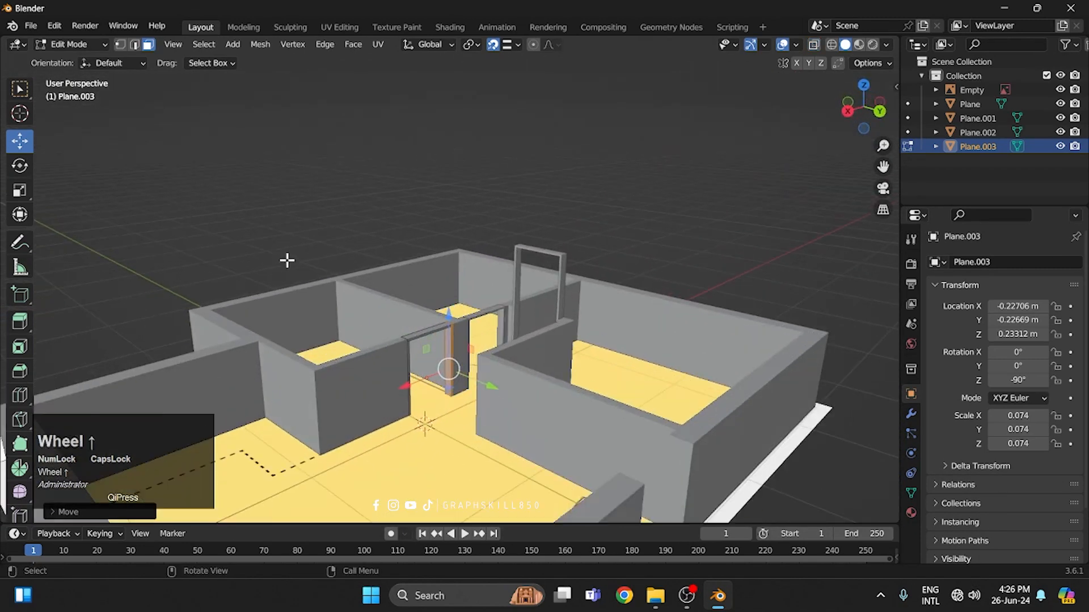
key(Tab)
shift+click(483, 312)
scroll(465, 322, up, 4)
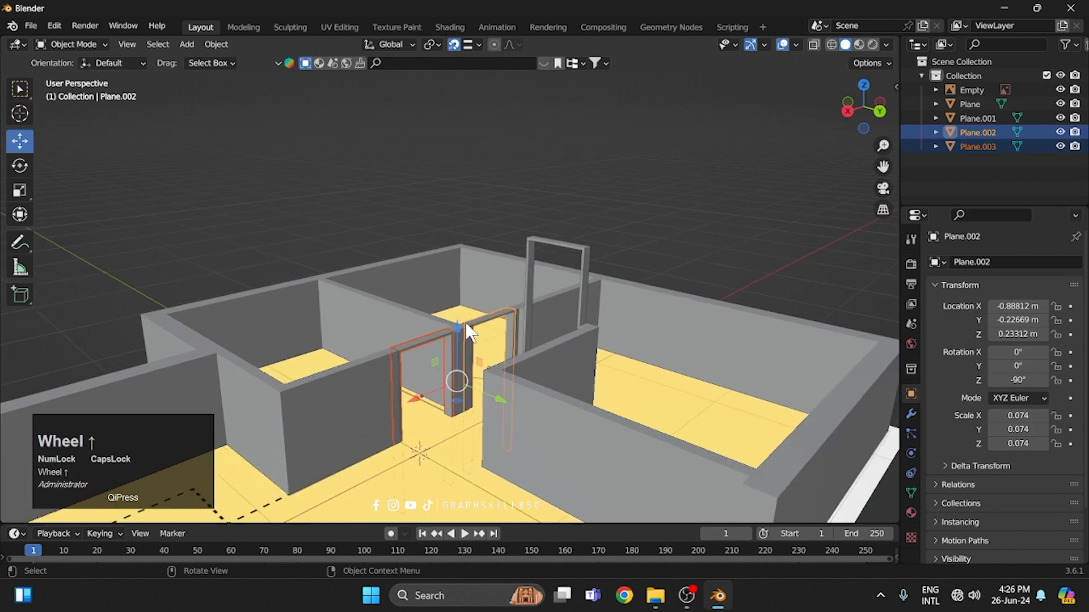
drag(460, 358, 563, 230)
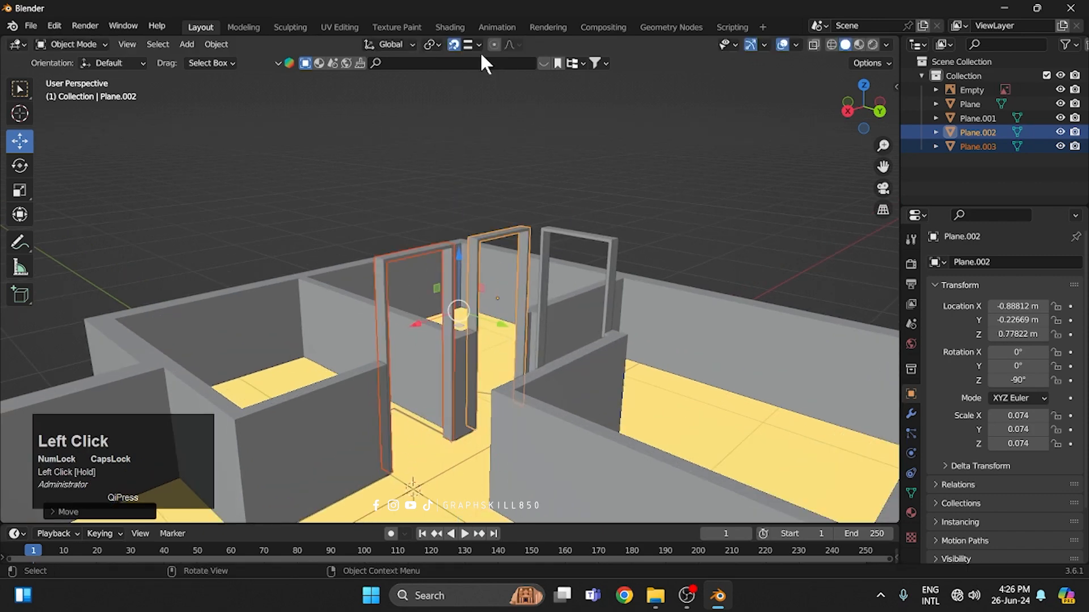
middle_drag(414, 252, 567, 236)
click(584, 193)
- Examine the placed door frames from the opposite side of the house
scroll(496, 265, down, 3)
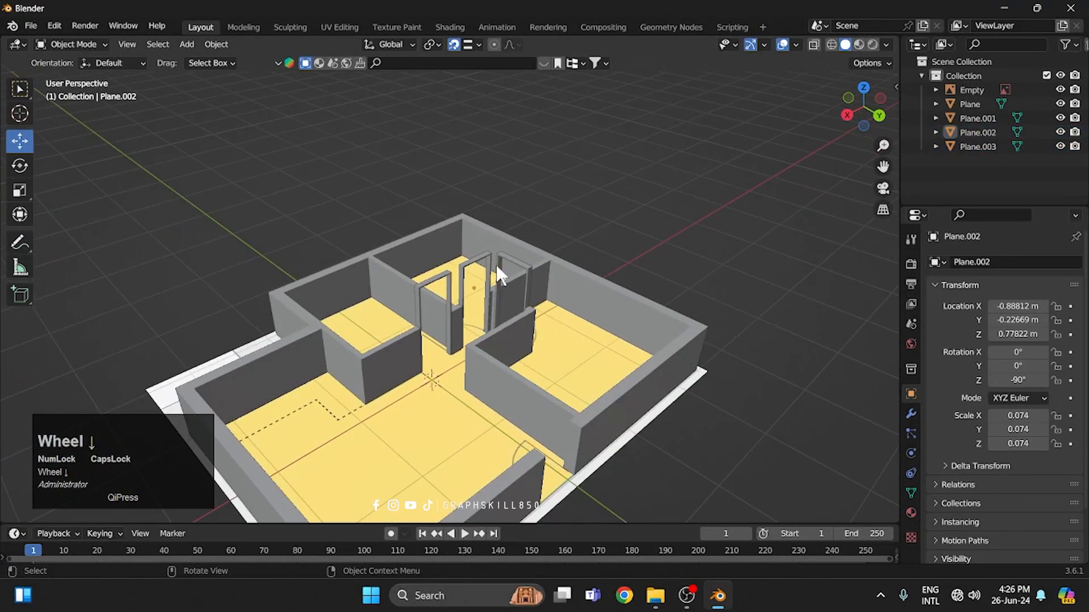
middle_drag(495, 264, 571, 334)
scroll(416, 291, up, 2)
shift+middle_drag(417, 291, 498, 245)
scroll(472, 244, down, 2)
scroll(499, 245, up, 2)
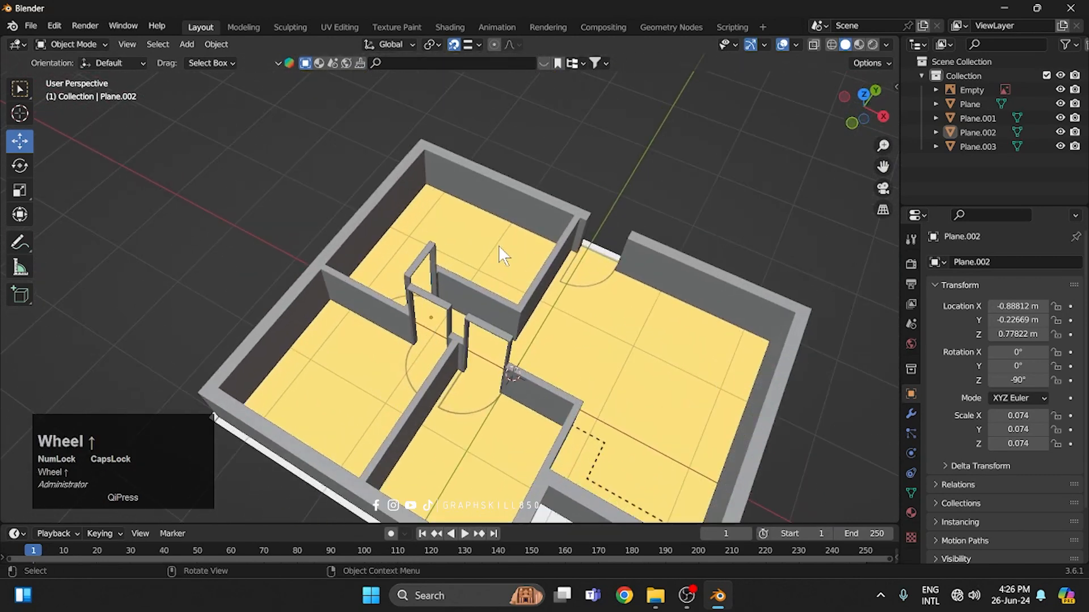
- With X-ray on in the top view, add a cube at the upper-left room's window, at X -0.72542 m and Y 2.1911 m
click(813, 44)
key(KP_7)
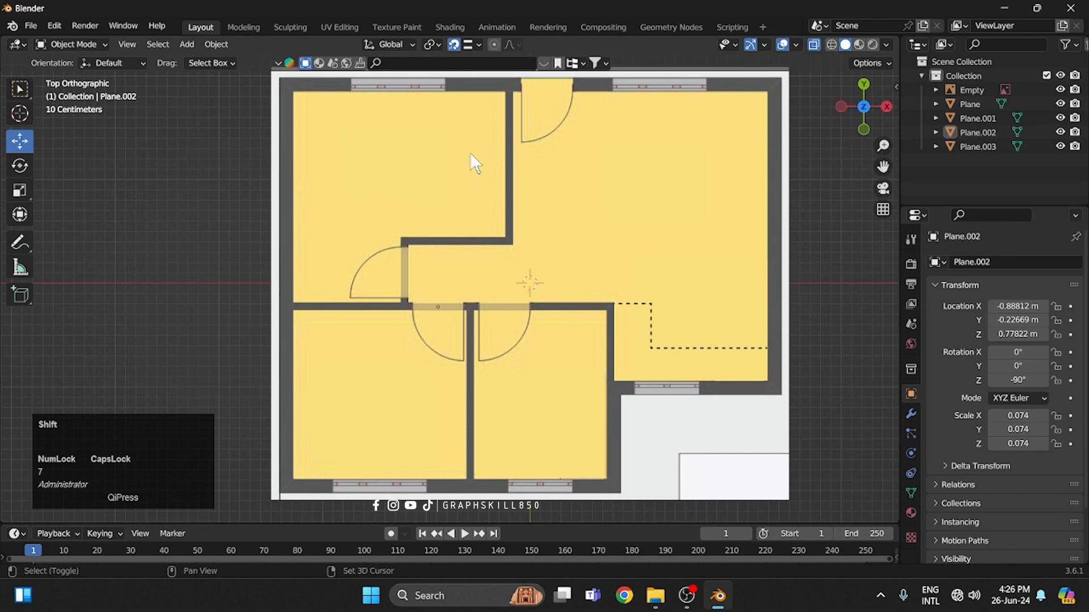
shift+middle_drag(471, 152, 546, 331)
scroll(492, 253, up, 5)
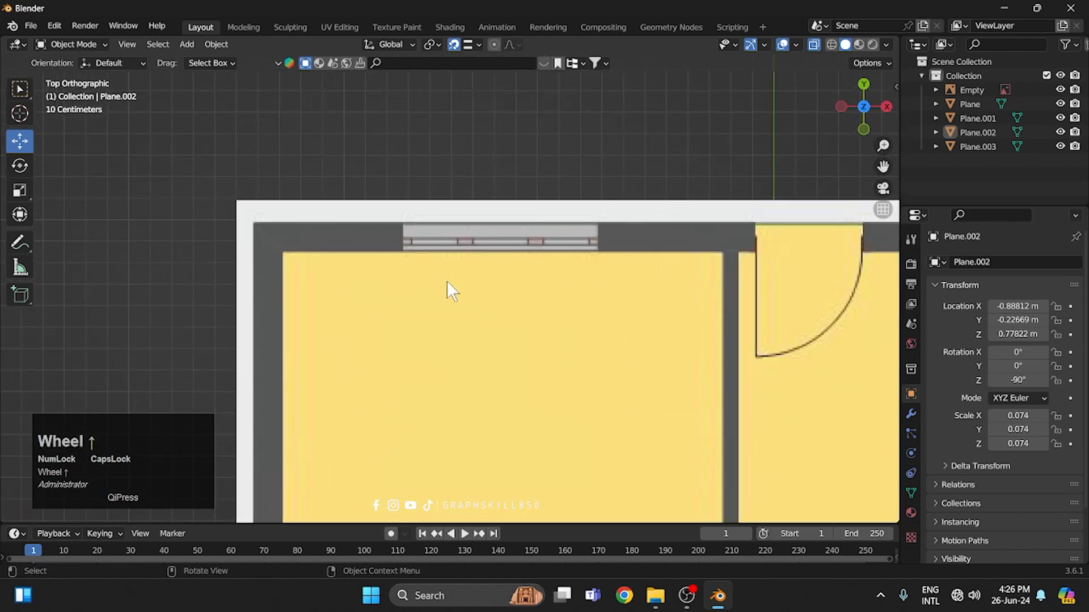
scroll(448, 252, down, 2)
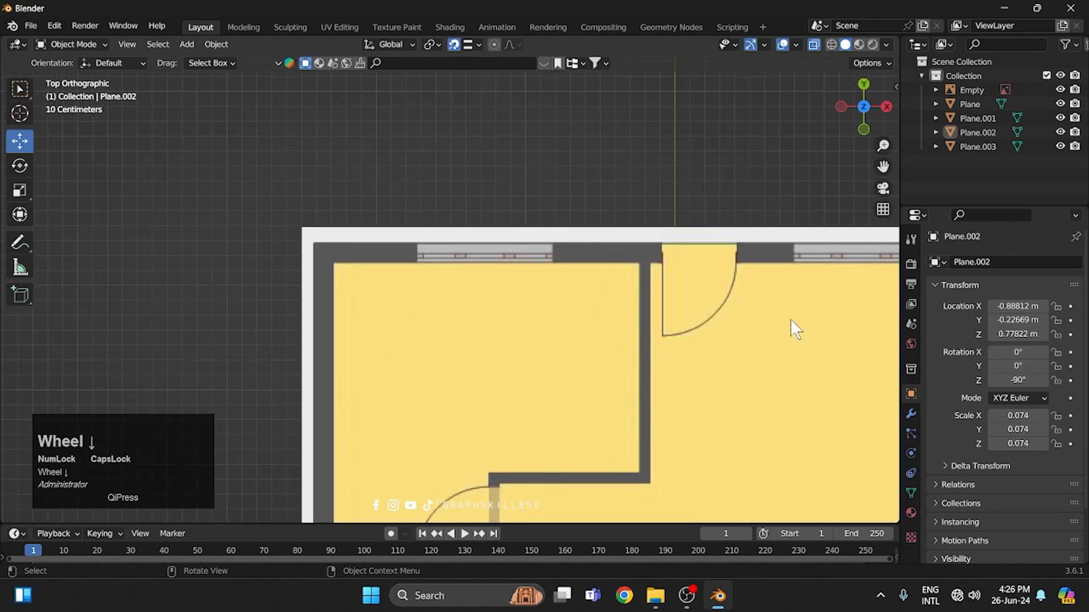
shift+middle_drag(751, 304, 727, 314)
scroll(412, 287, up, 2)
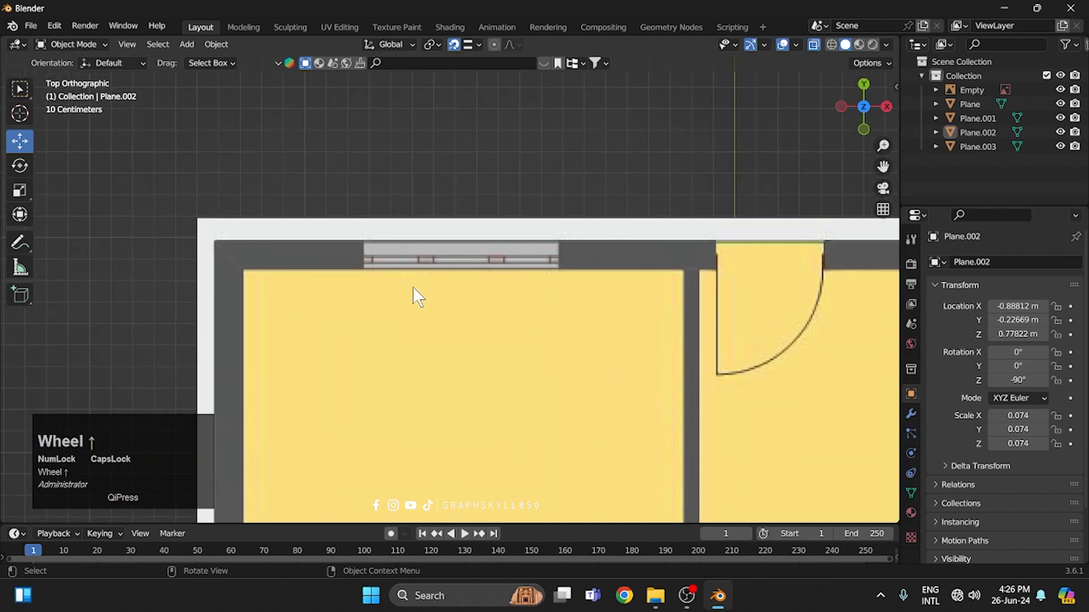
shift+middle_drag(413, 287, 488, 338)
key(shift+a)
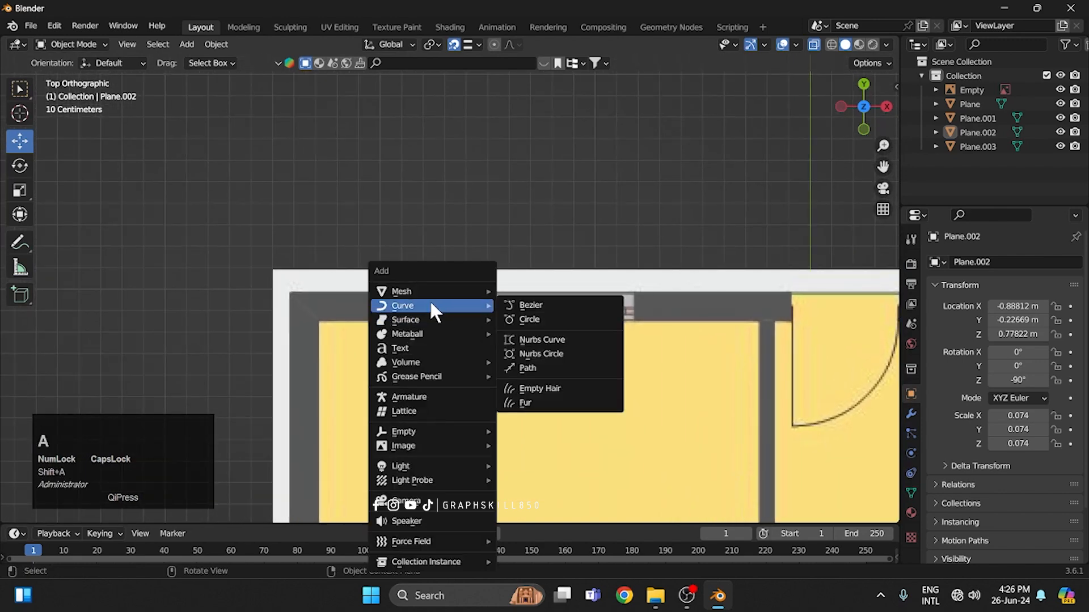
mouse_move(427, 290)
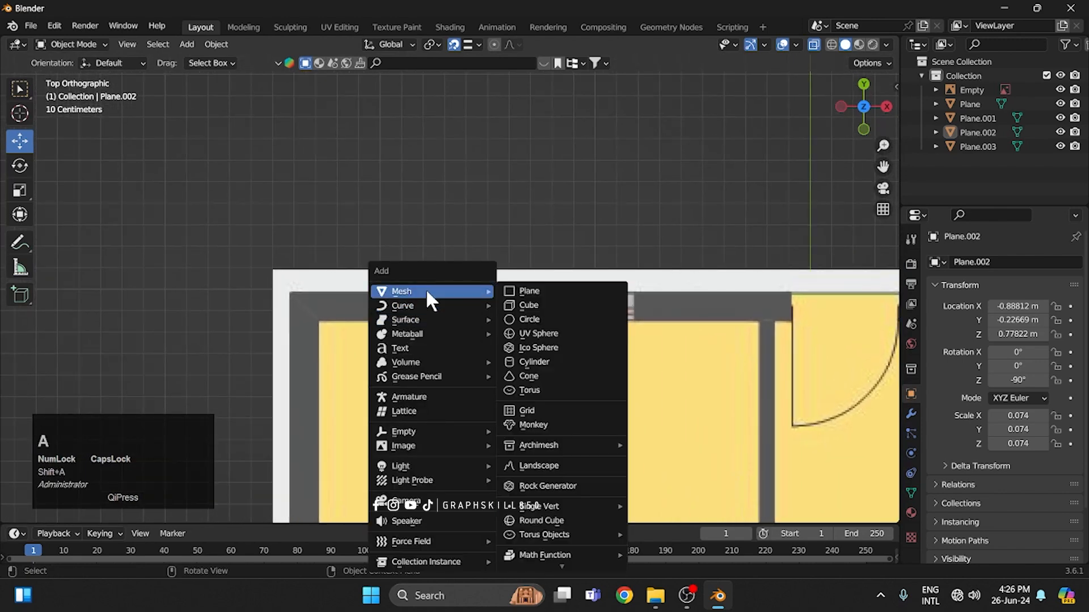
click(520, 304)
scroll(475, 299, down, 5)
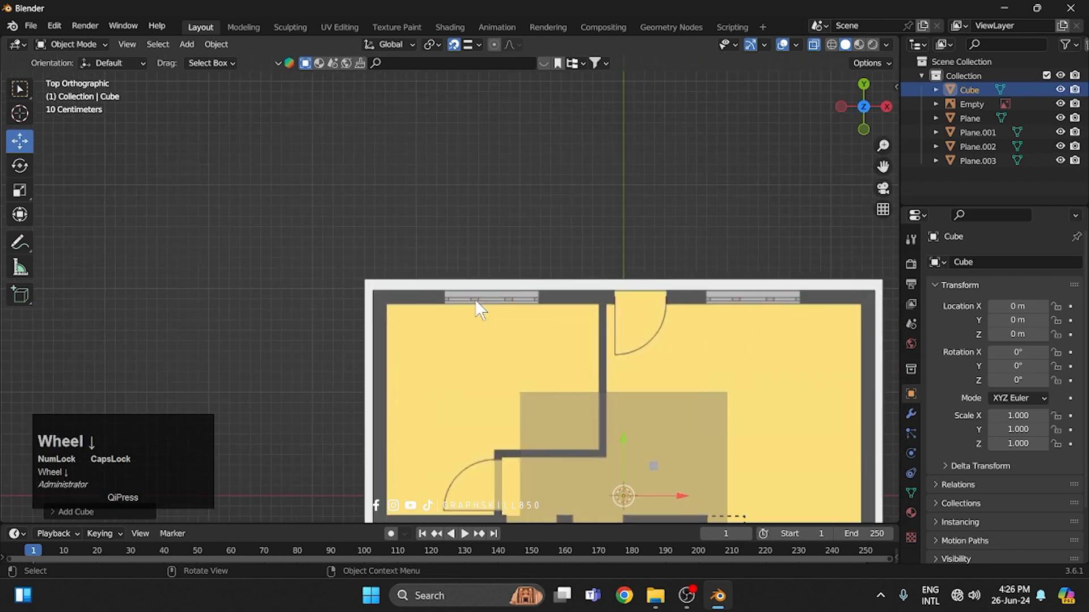
drag(705, 262, 591, 261)
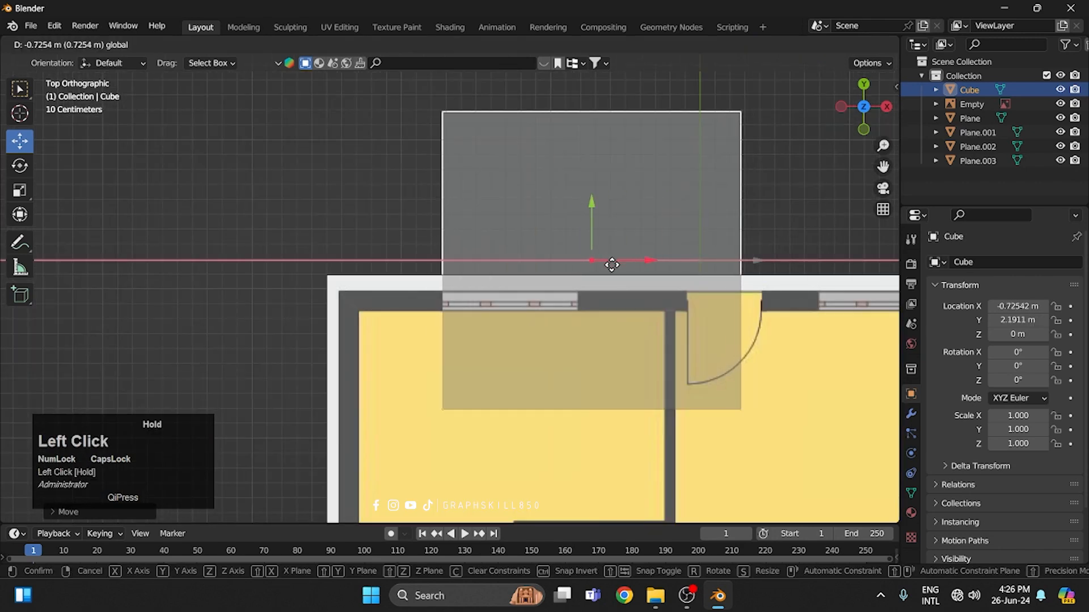
- Edit the cube's side vertices so its footprint matches the window's width and the outer wall's thickness
key(Tab)
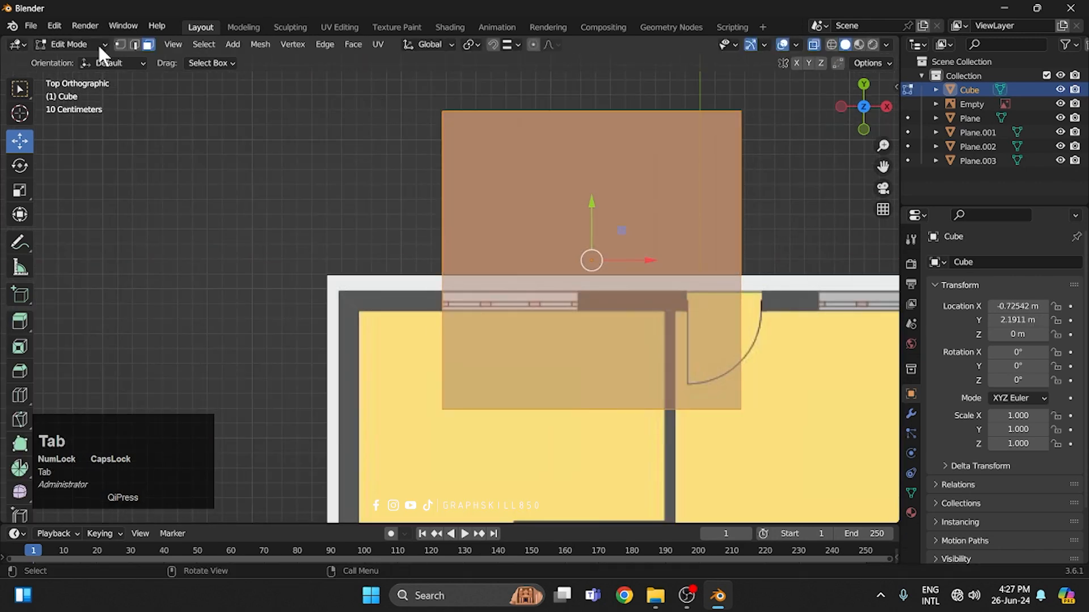
click(121, 44)
drag(374, 91, 776, 145)
drag(589, 70, 595, 282)
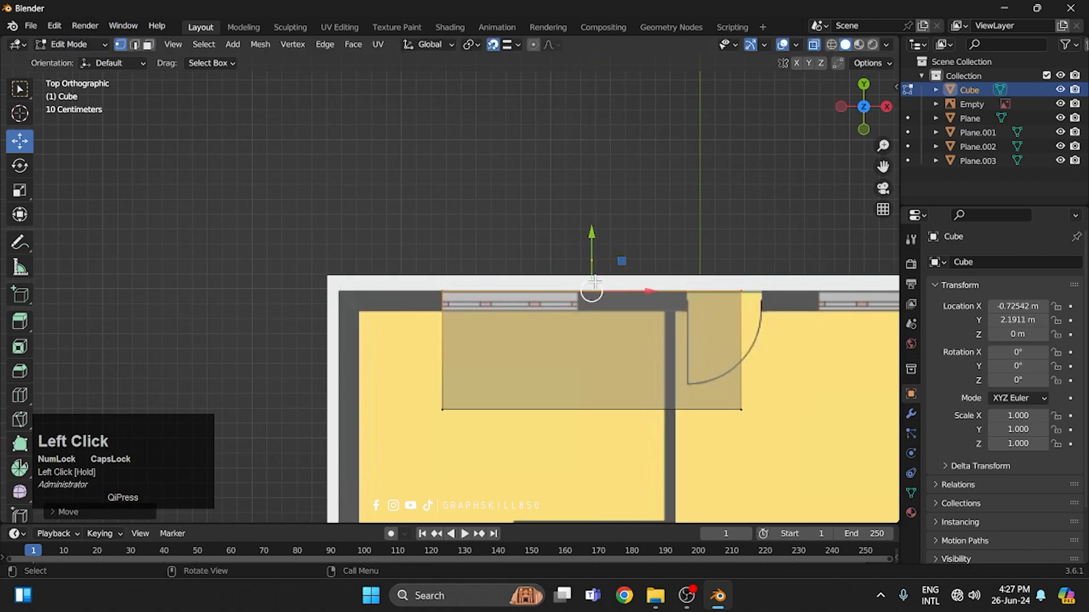
drag(780, 436, 419, 397)
drag(592, 363, 592, 265)
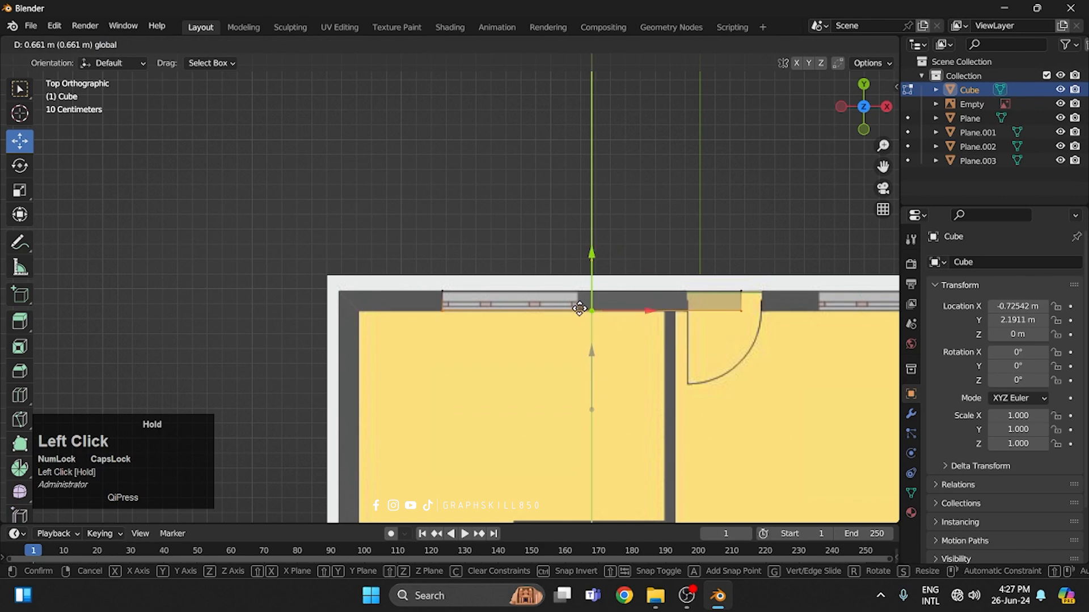
drag(732, 240, 576, 304)
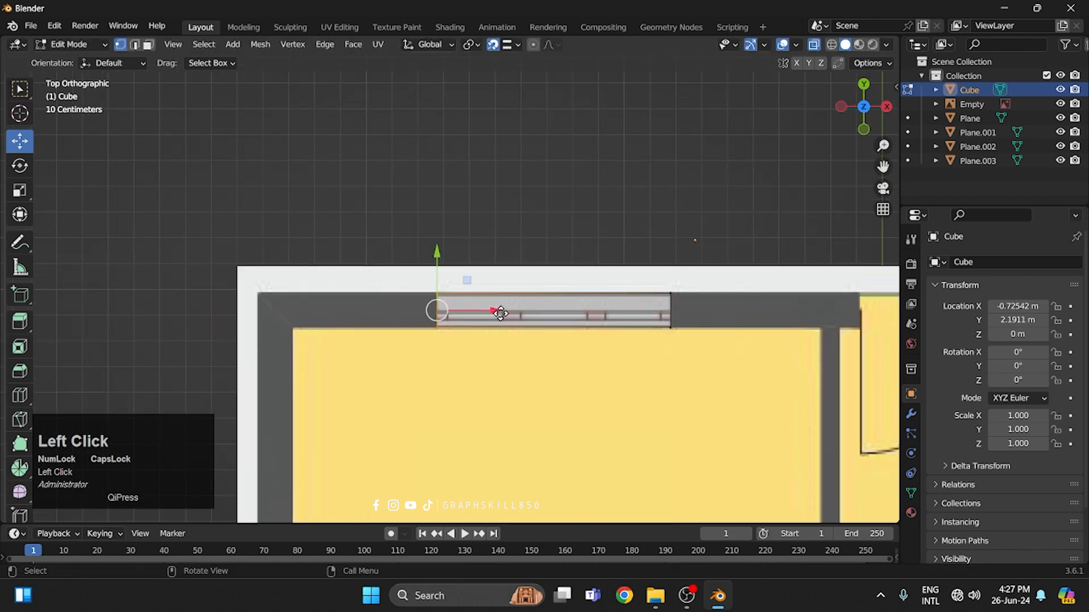
drag(498, 311, 432, 311)
- Raise the window block to Z 1.6331 m in the back view so its base sits on the wall's top
scroll(436, 311, down, 3)
middle_drag(454, 355, 396, 301)
scroll(488, 321, down, 2)
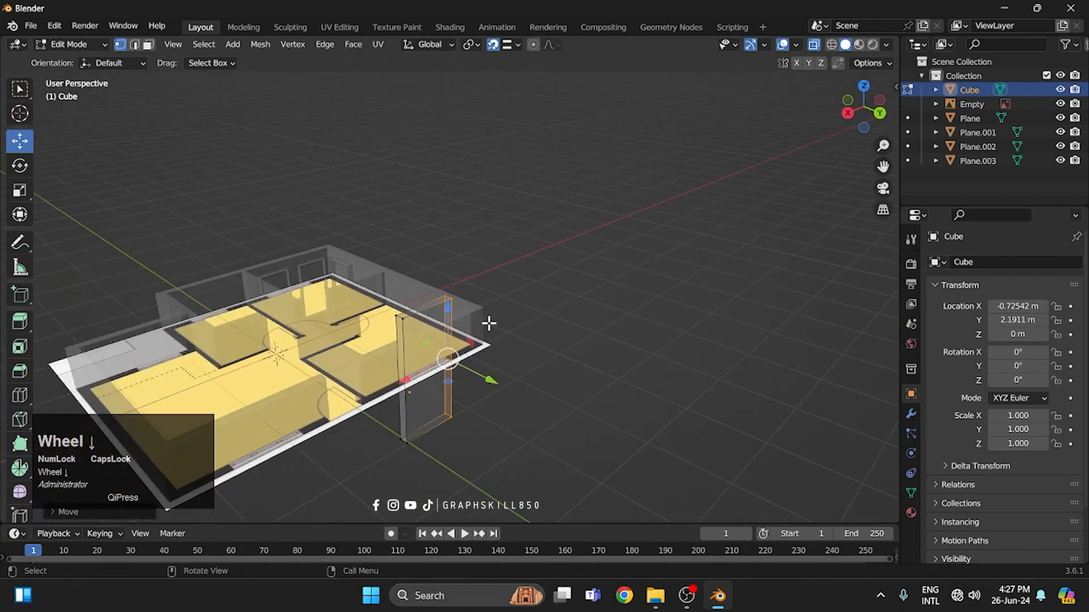
click(879, 113)
key(Tab)
drag(379, 322, 421, 197)
drag(382, 166, 448, 335)
click(448, 334)
key(ctrl+z)
scroll(449, 288, up, 2)
drag(351, 198, 453, 342)
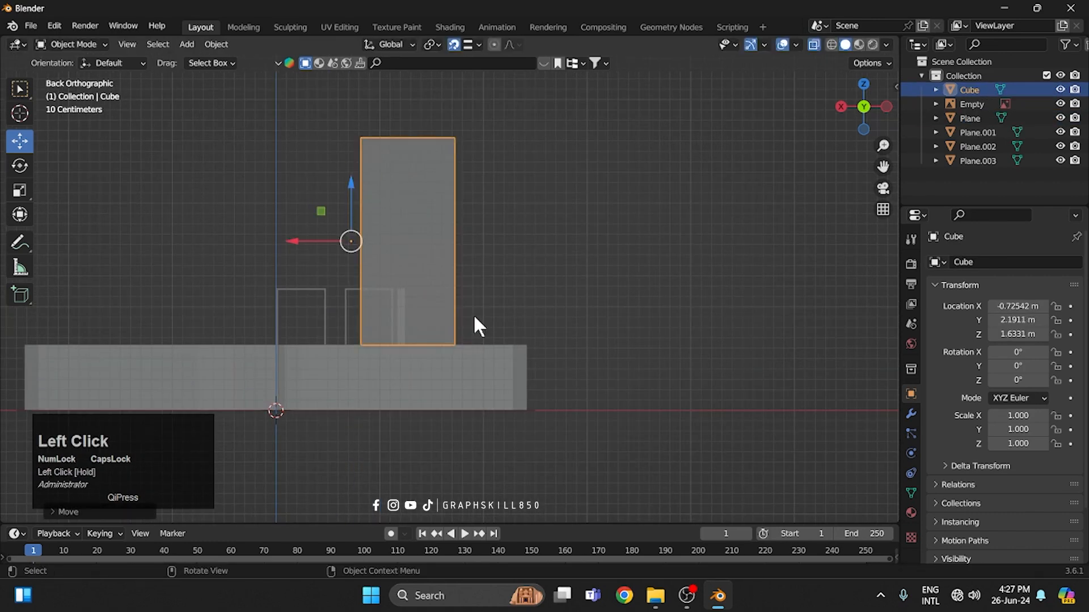
- Lower the block's top vertices to the height of the door frames, and turn off X-ray in Object Mode
shift+middle_drag(514, 218, 593, 265)
key(Tab)
drag(377, 158, 605, 211)
drag(487, 142, 433, 323)
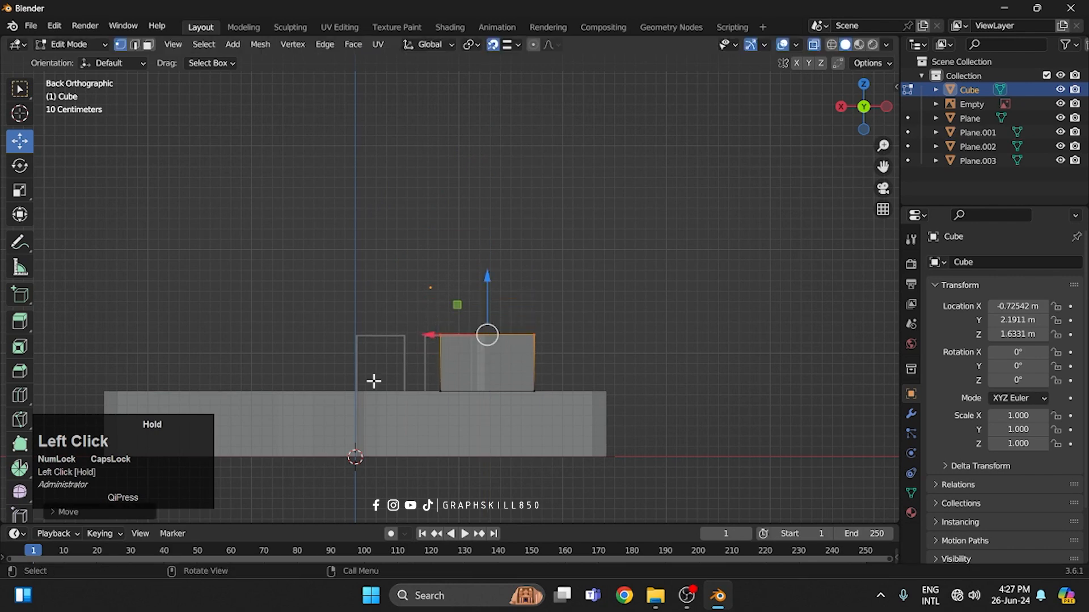
middle_drag(372, 381, 510, 283)
key(Tab)
click(811, 45)
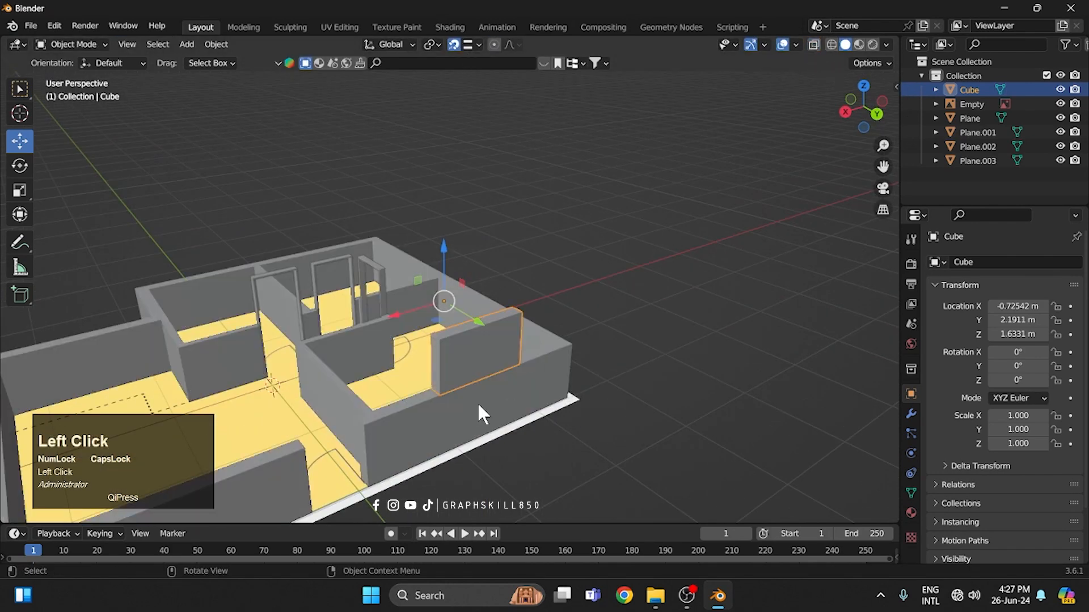
- Select the window block's large front and back faces in face mode and try to inset them
scroll(485, 385, up, 2)
click(488, 379)
key(Tab)
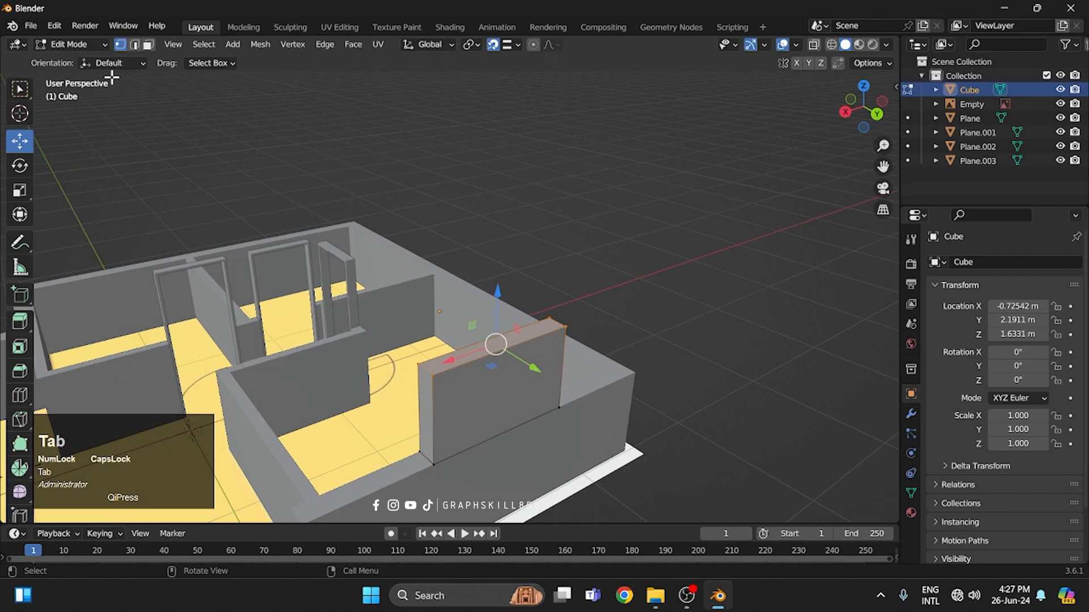
click(148, 44)
middle_drag(461, 396, 482, 382)
shift+click(469, 428)
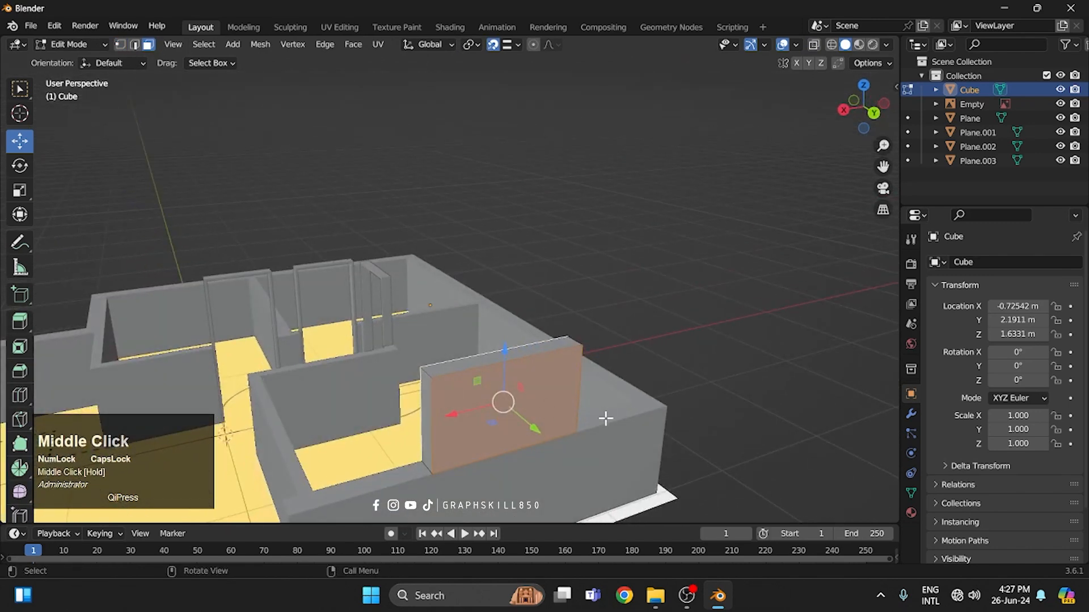
key(i)
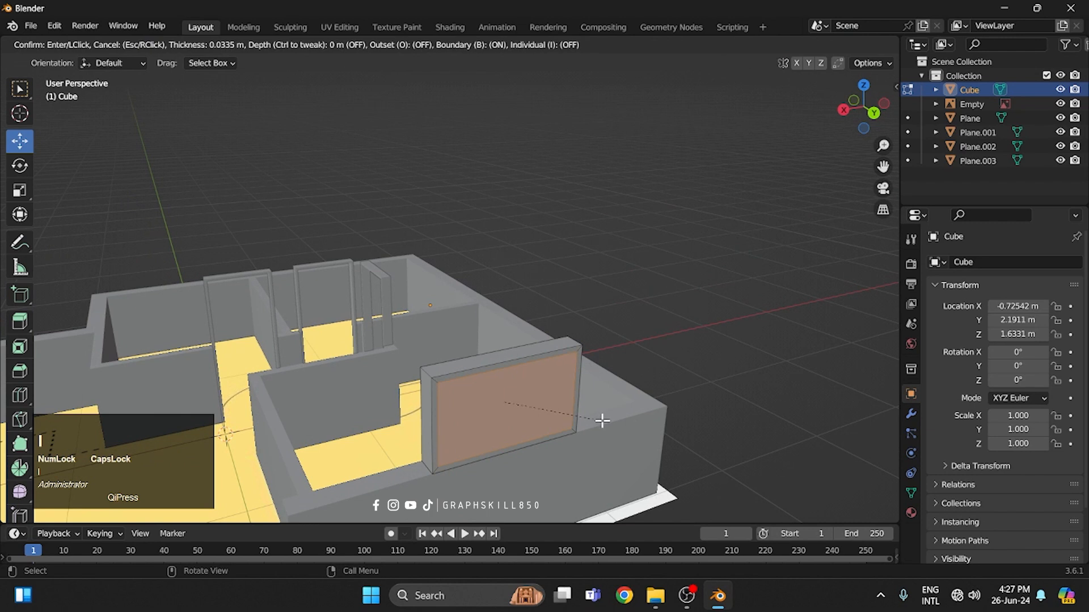
click(602, 420)
- Apply all transforms to the window block in Object Mode
key(Tab)
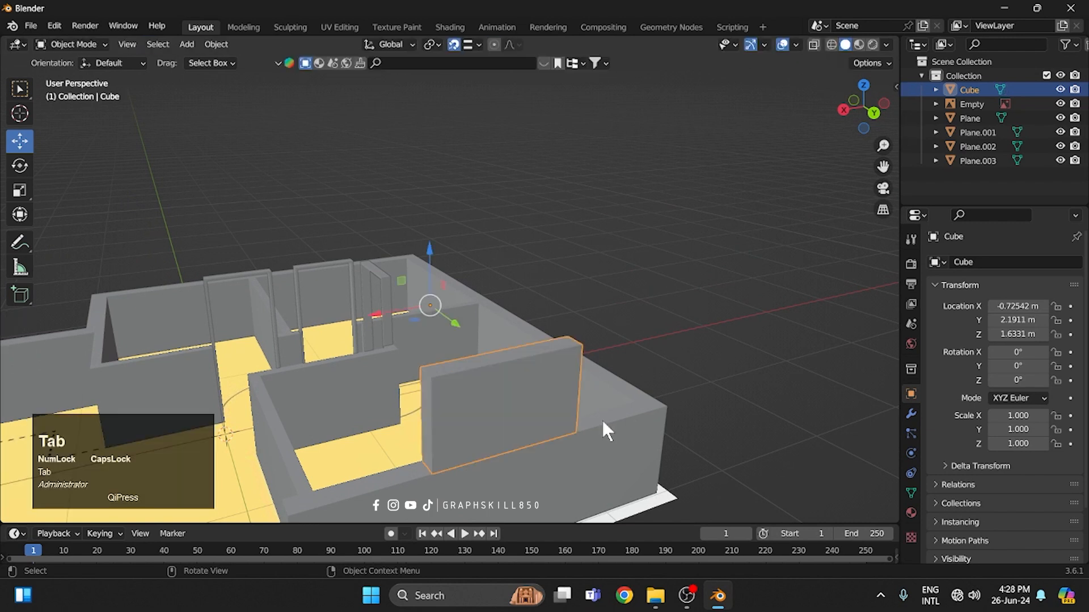
key(ctrl+a)
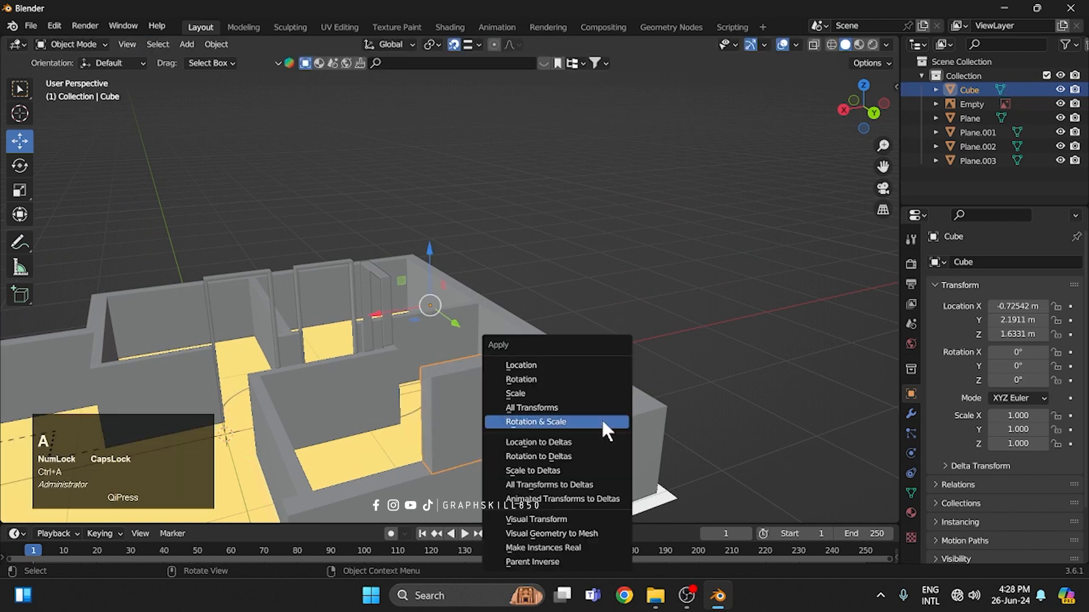
click(584, 408)
- Inset the block's selected front and back faces by about 0.014 m
key(Tab)
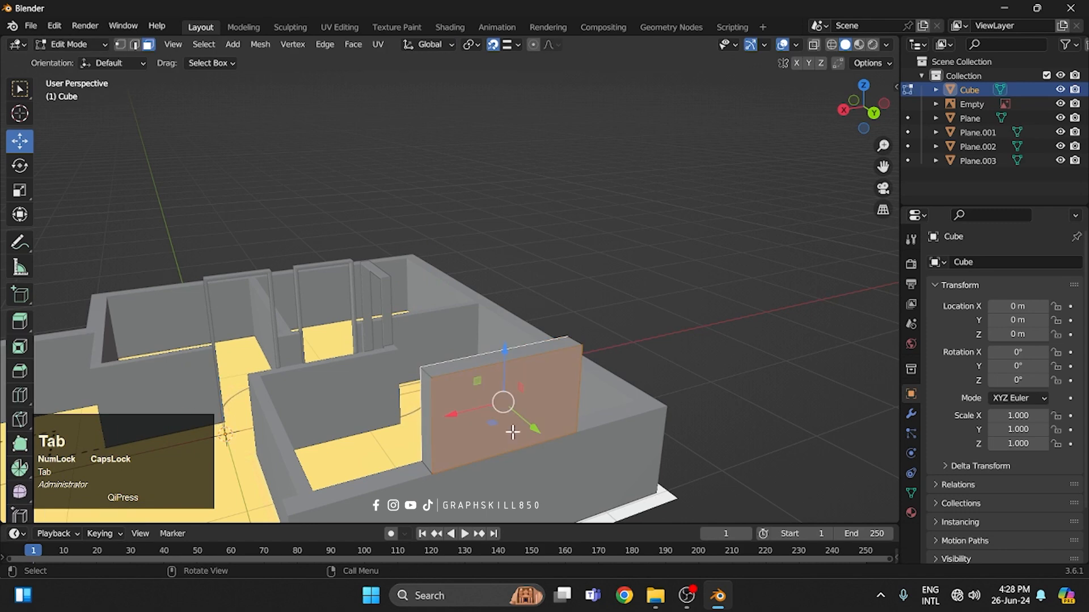
middle_drag(512, 432, 568, 430)
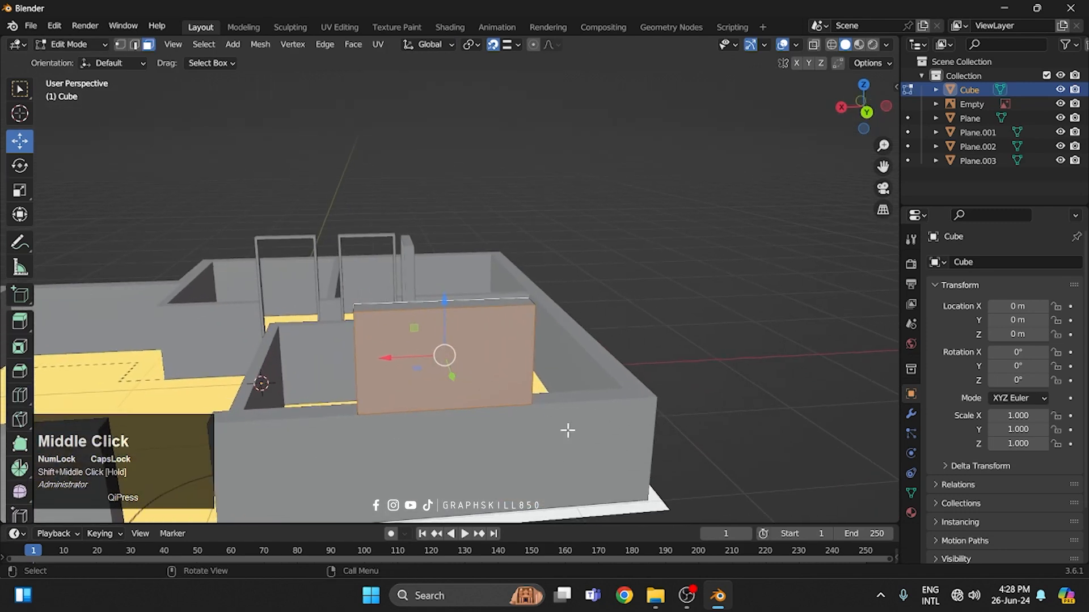
key(i)
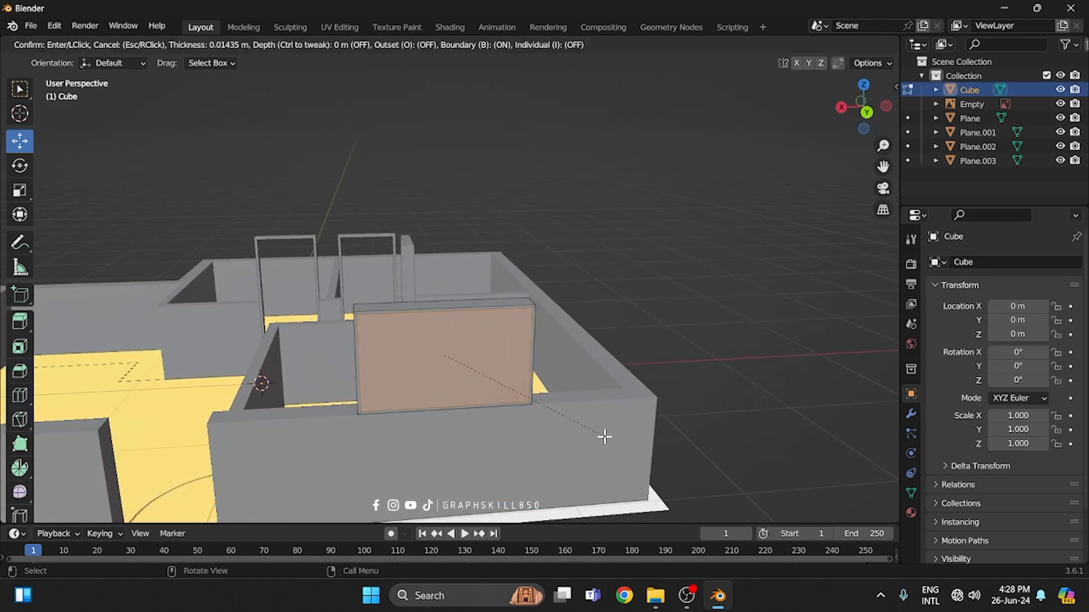
click(602, 436)
- Bridge the two inset faces to cut a through opening and form the window frame
middle_drag(601, 434, 528, 401)
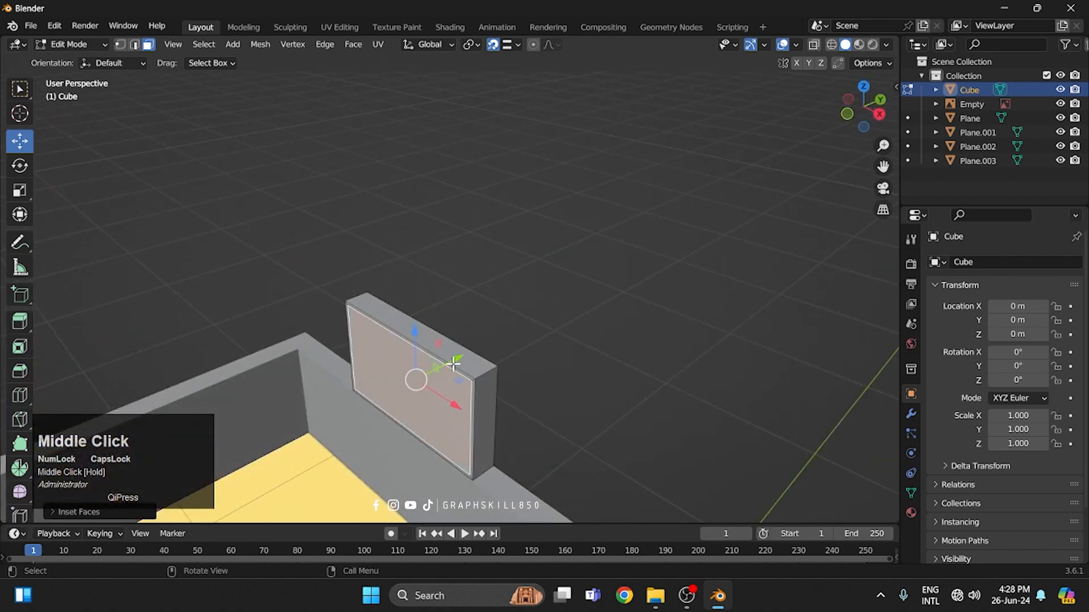
right_click(435, 368)
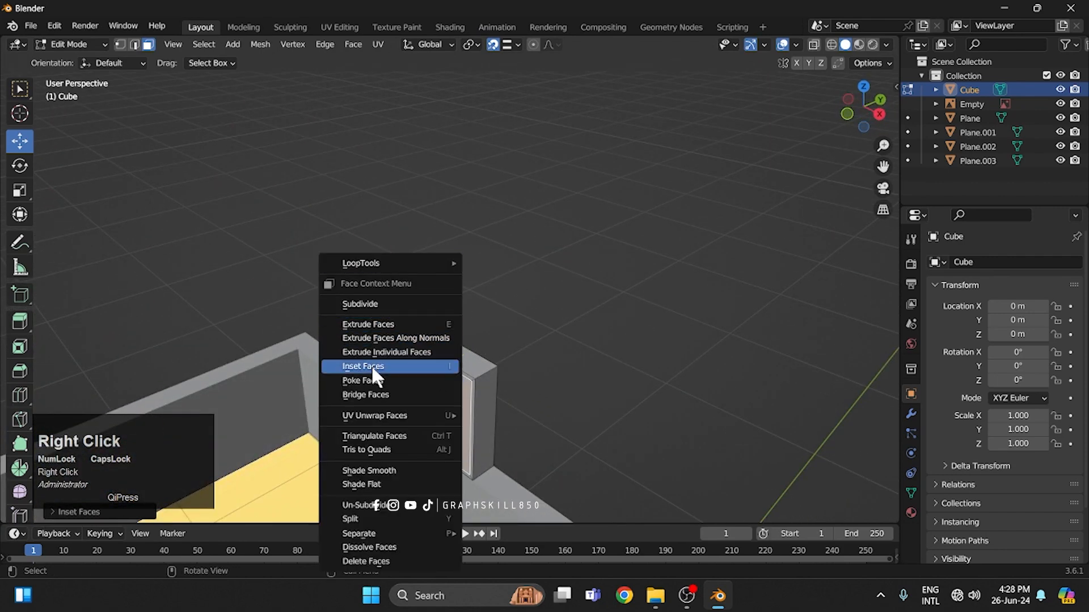
click(370, 394)
middle_drag(394, 382, 431, 351)
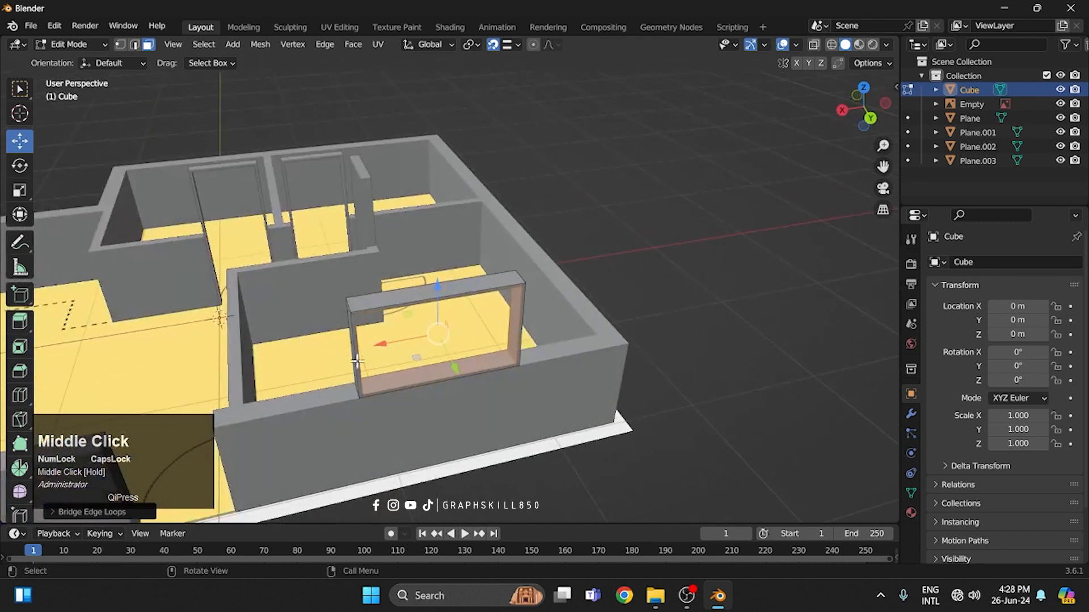
- Leave Edit Mode and set the window frame's origin to its geometry
key(Tab)
scroll(406, 333, down, 3)
middle_drag(357, 369, 390, 313)
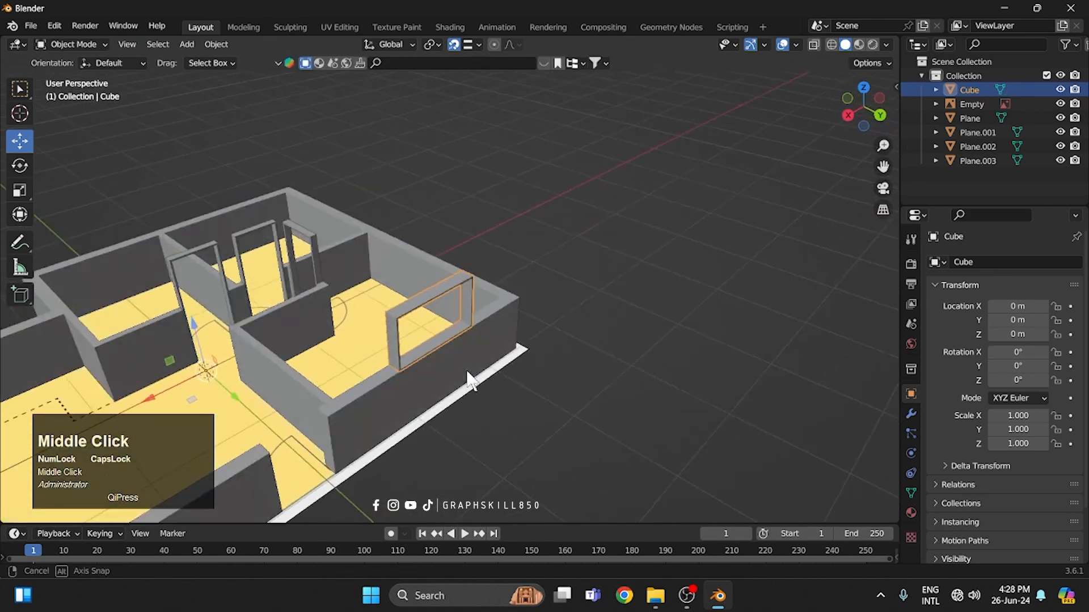
right_click(390, 313)
mouse_move(418, 315)
click(470, 332)
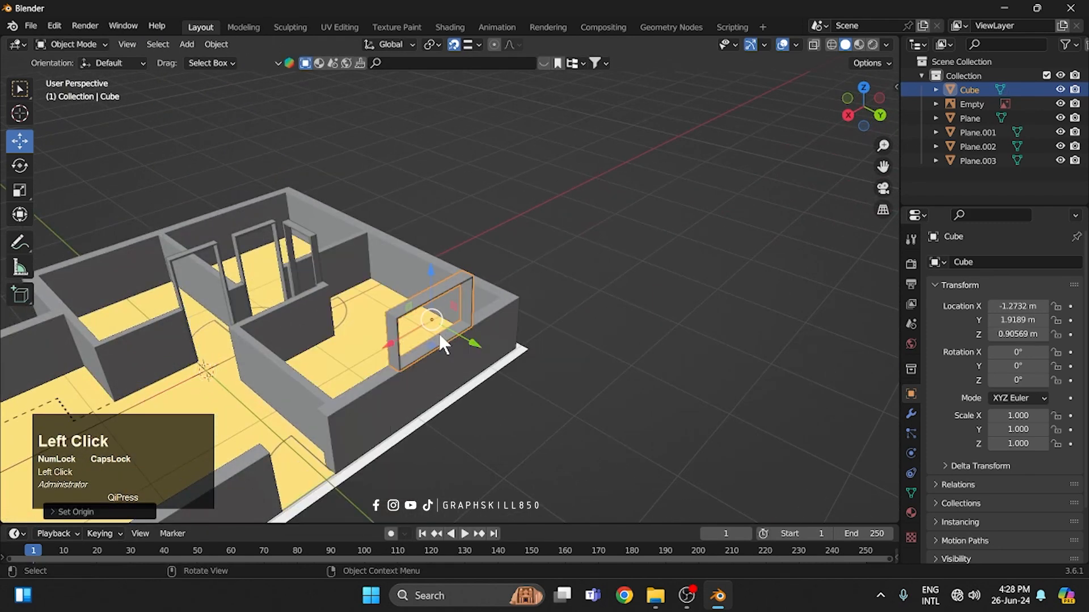
- Duplicate the window frame in top view with X-ray on and place the copy over the bottom-left room's wider window opening
scroll(420, 340, down, 2)
key(KP_7)
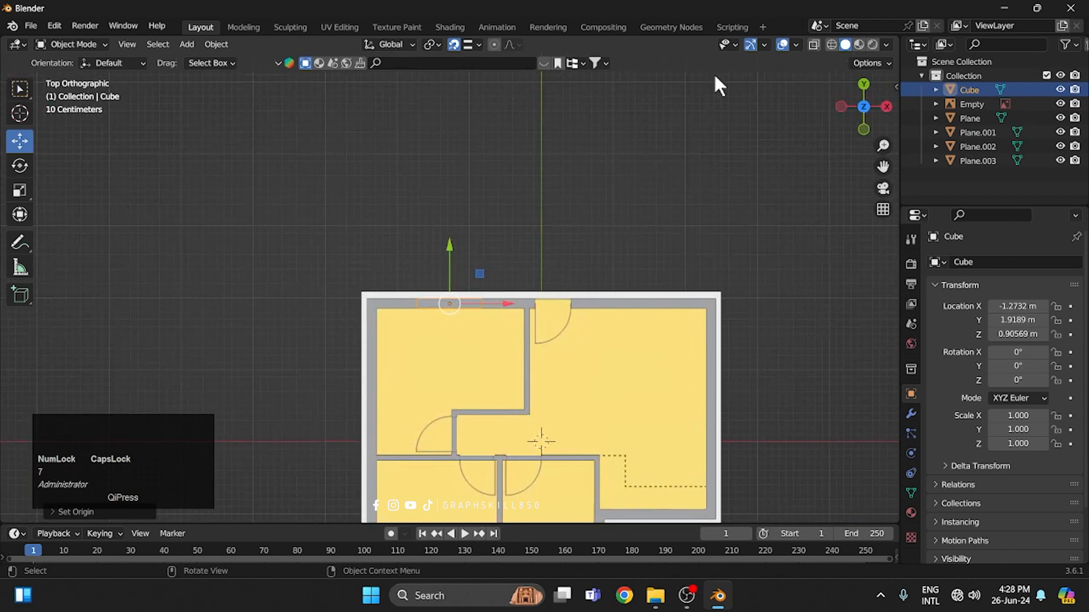
click(814, 46)
shift+middle_drag(525, 341, 462, 170)
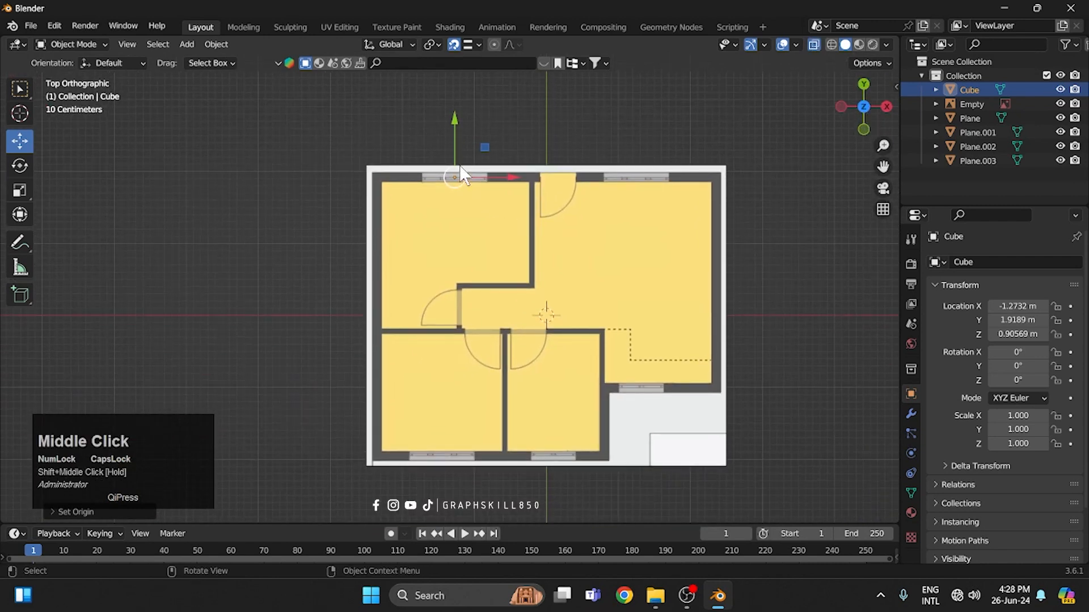
key(shift+d)
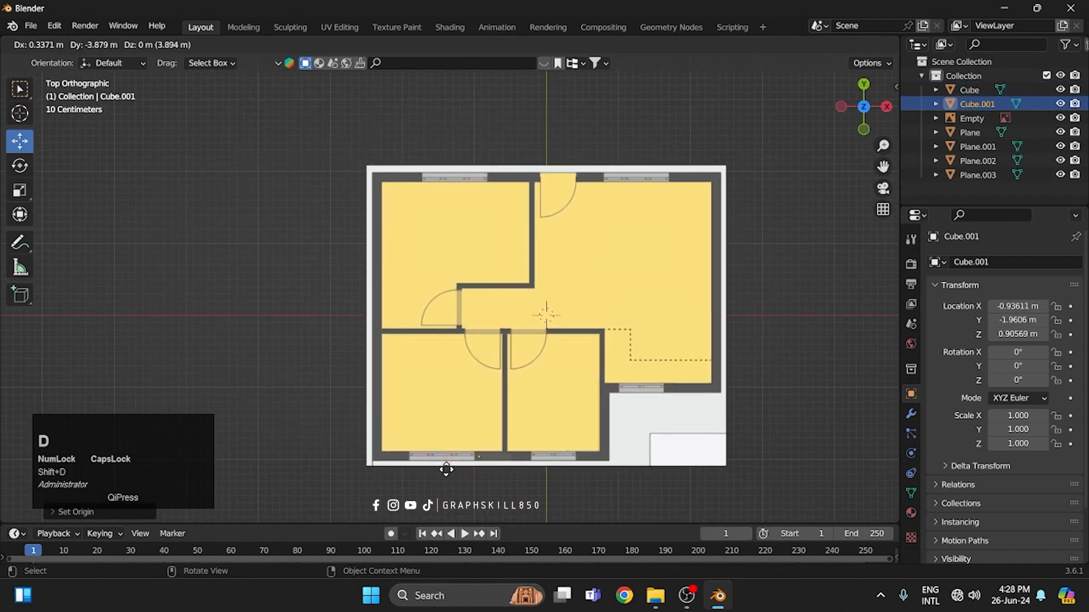
click(469, 461)
middle_drag(468, 486, 506, 291)
key(KP_7)
scroll(493, 377, up, 8)
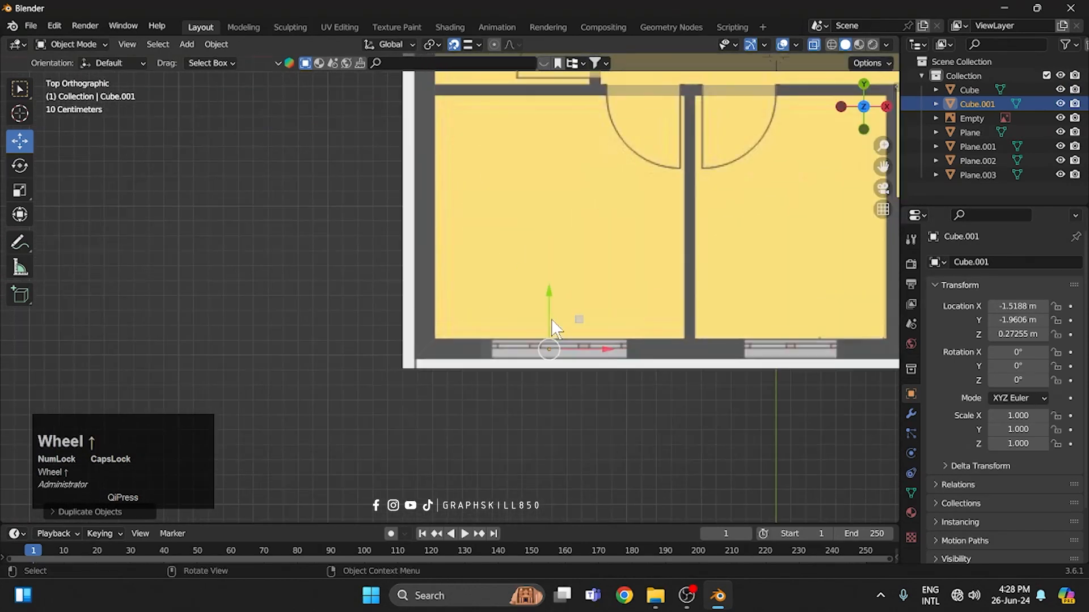
- Duplicate that window frame along the same wall onto the adjacent smaller room's window, lining up its right edge with the plan
shift+middle_drag(635, 382, 459, 315)
scroll(417, 388, down, 3)
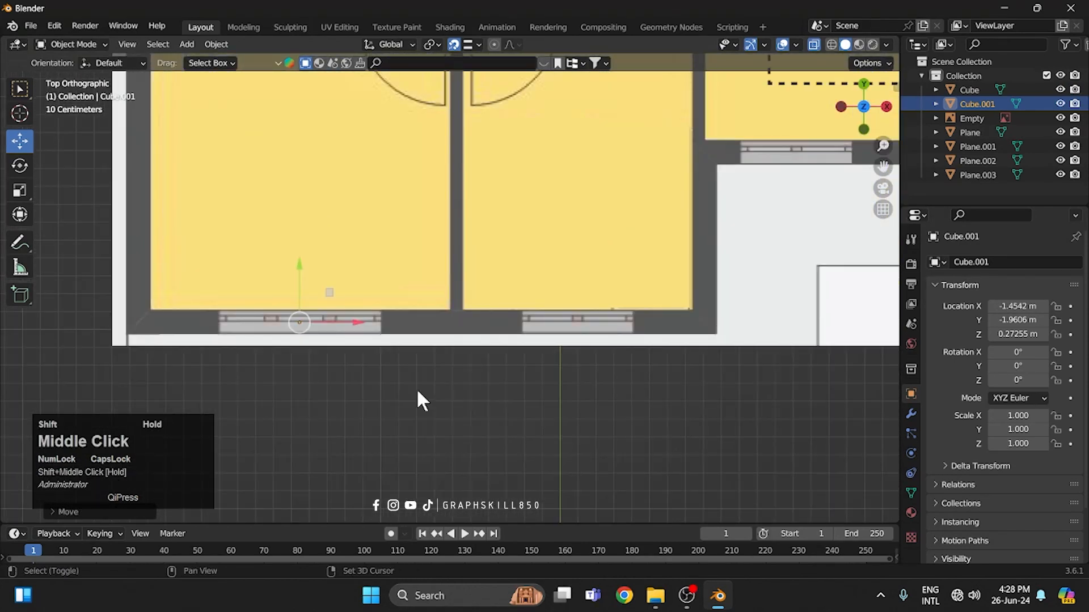
key(shift+d)
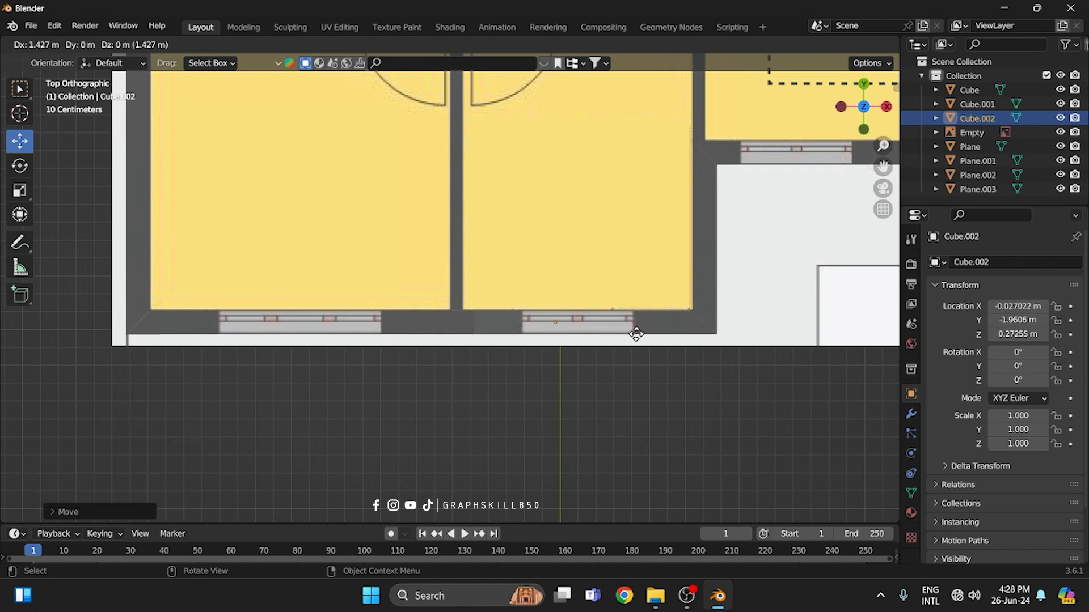
click(635, 334)
scroll(515, 391, down, 3)
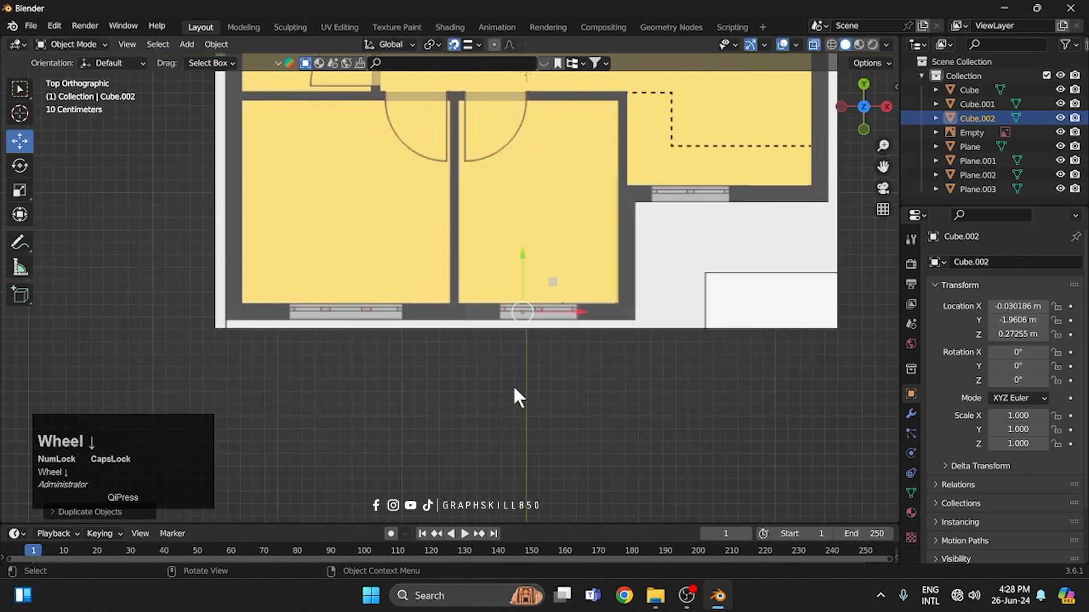
middle_drag(515, 392, 388, 383)
shift+click(387, 388)
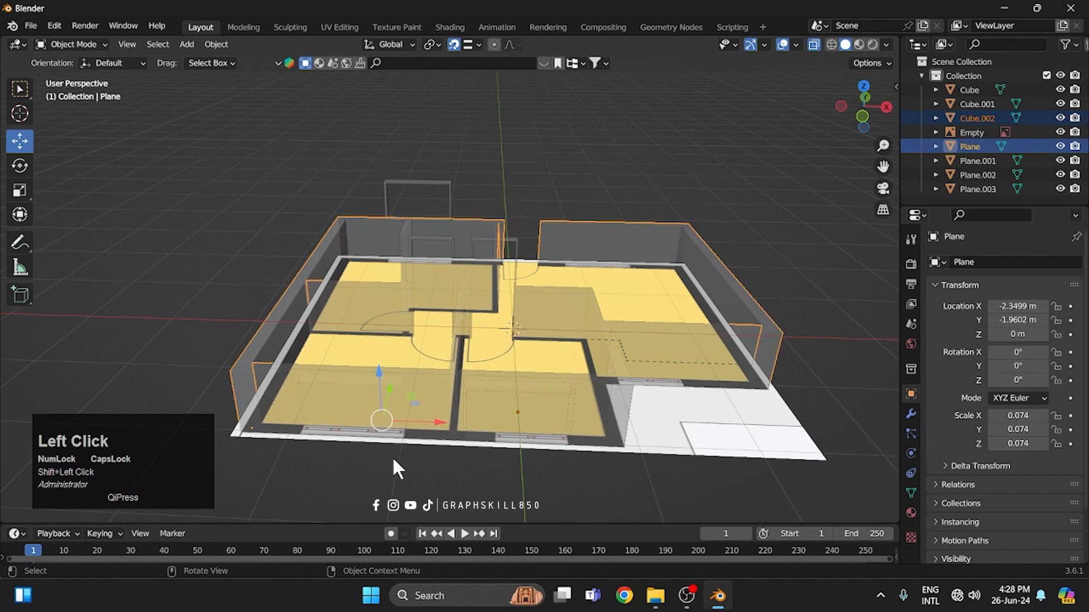
click(392, 456)
middle_drag(430, 421, 385, 401)
click(391, 402)
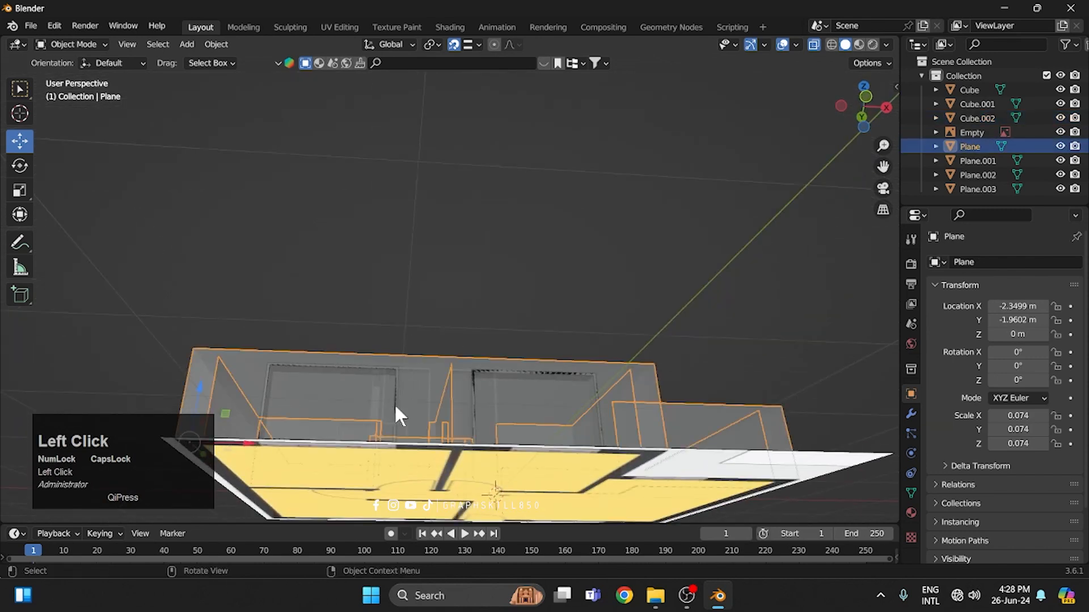
- Select only the two new window frame copies and raise them in front view onto the wall top, at Z 0.90569 m
click(393, 390)
shift+click(528, 373)
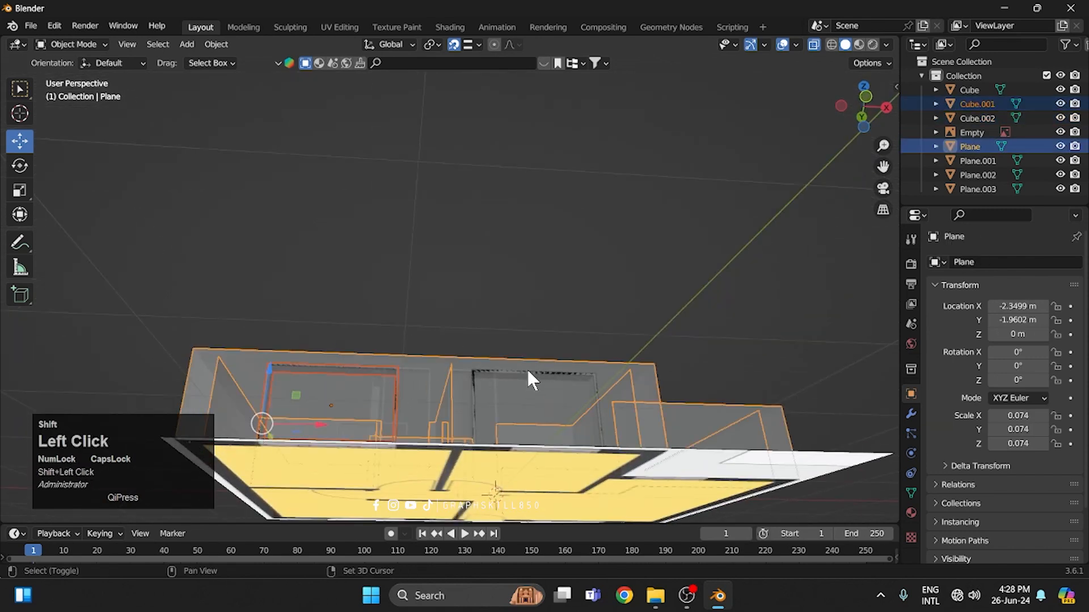
shift+click(528, 373)
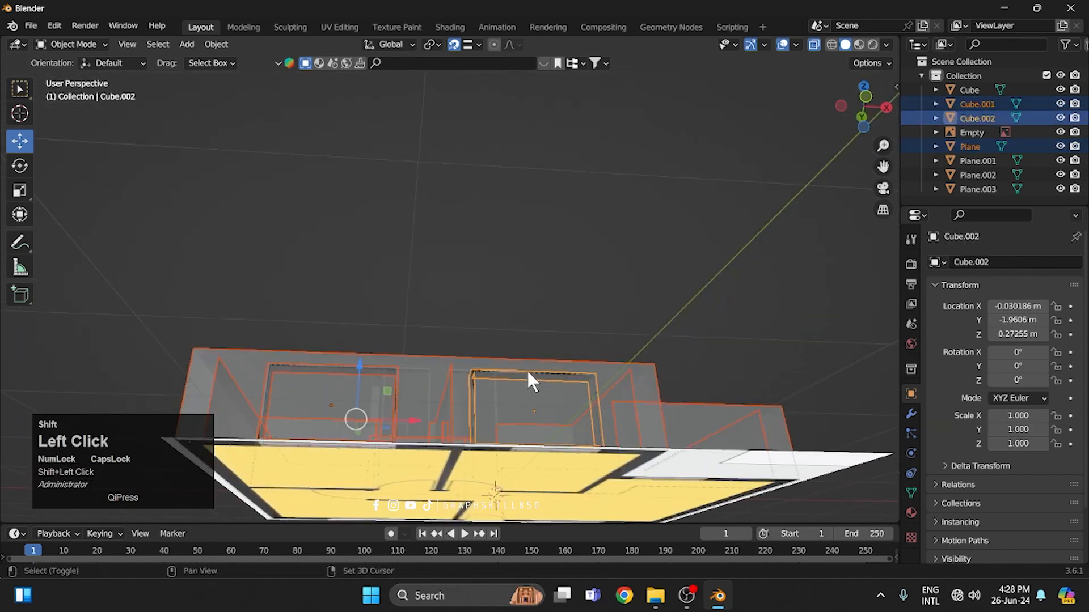
ctrl+click(453, 361)
middle_drag(424, 364, 748, 204)
click(862, 107)
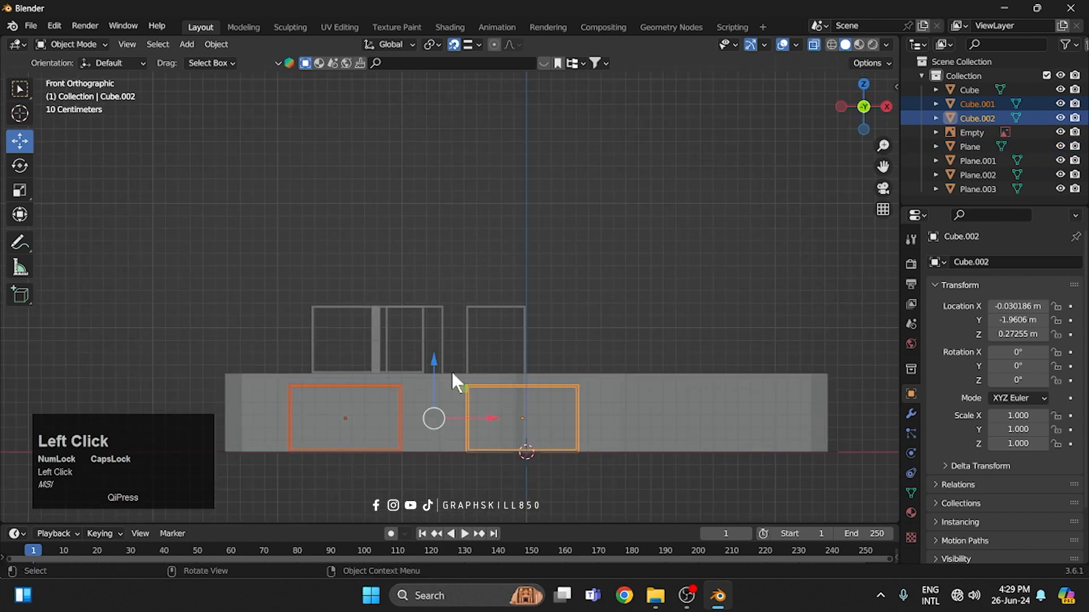
drag(433, 373, 597, 225)
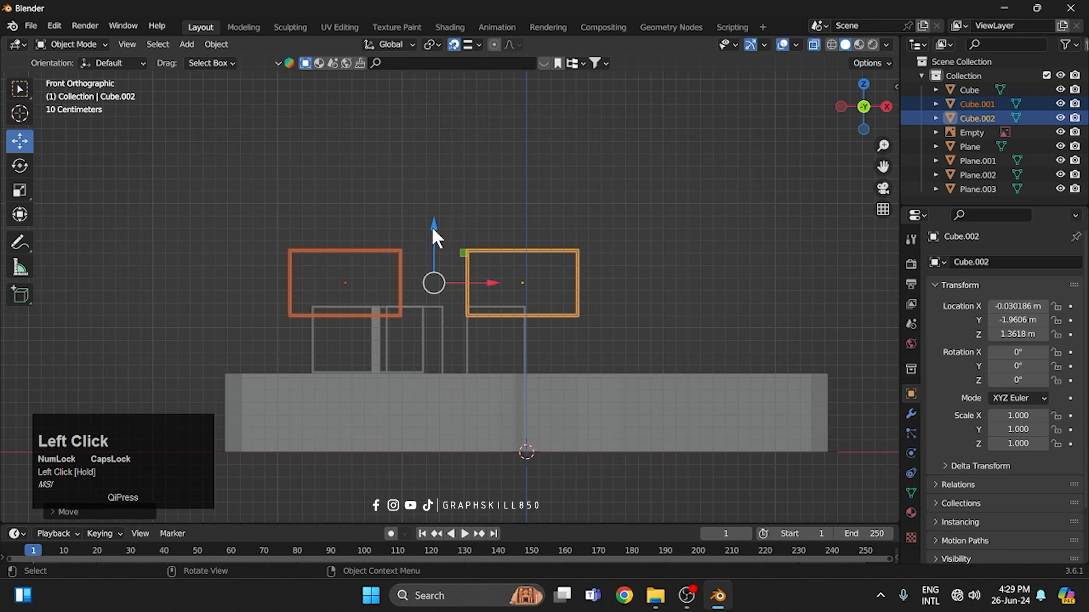
drag(433, 230, 263, 367)
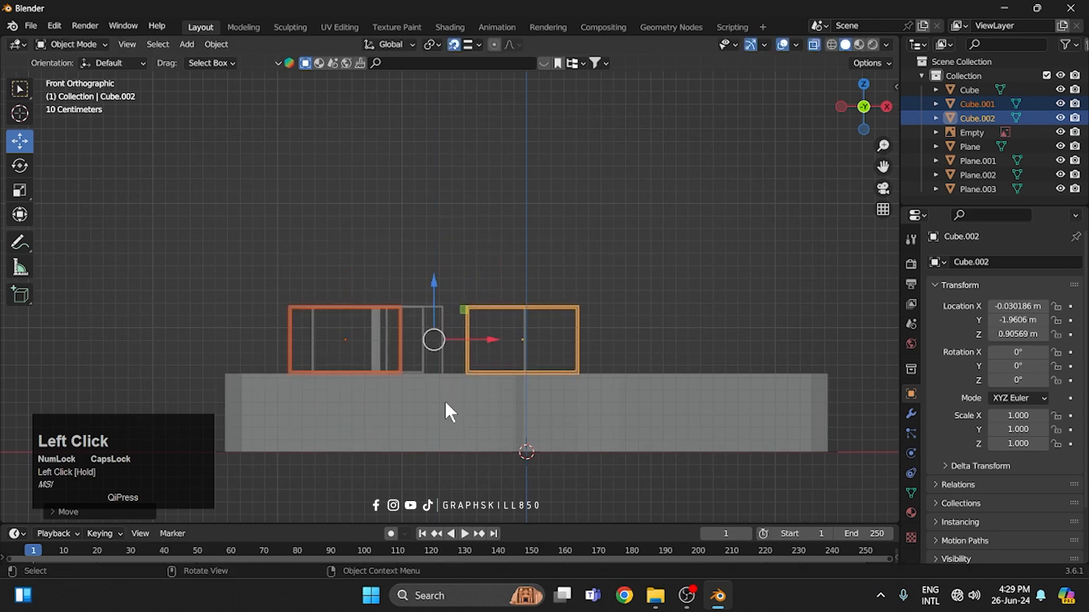
- Narrow the smaller room's window frame in Edit Mode by moving its left side to the plan opening's edge, and turn X-ray off
middle_drag(446, 408, 199, 454)
scroll(534, 382, up, 3)
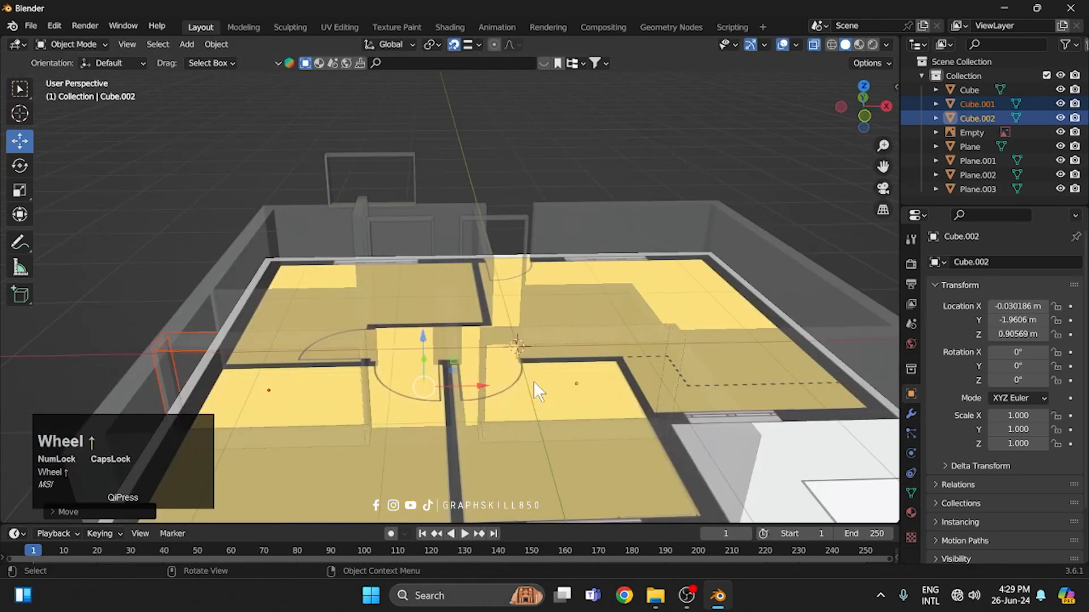
key(KP_7)
scroll(532, 379, up, 2)
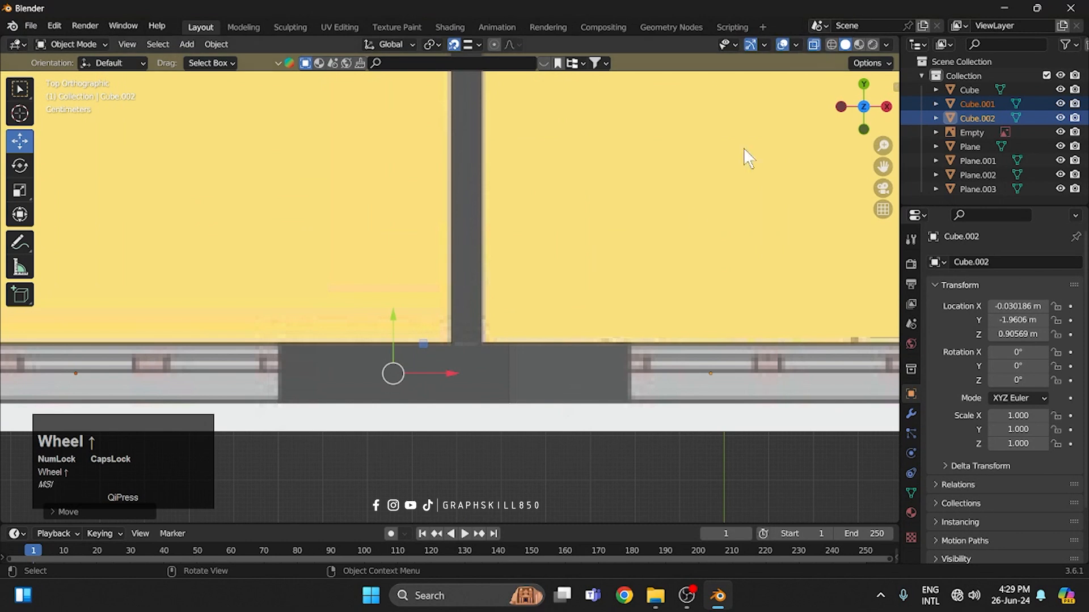
key(Tab)
drag(559, 478, 498, 282)
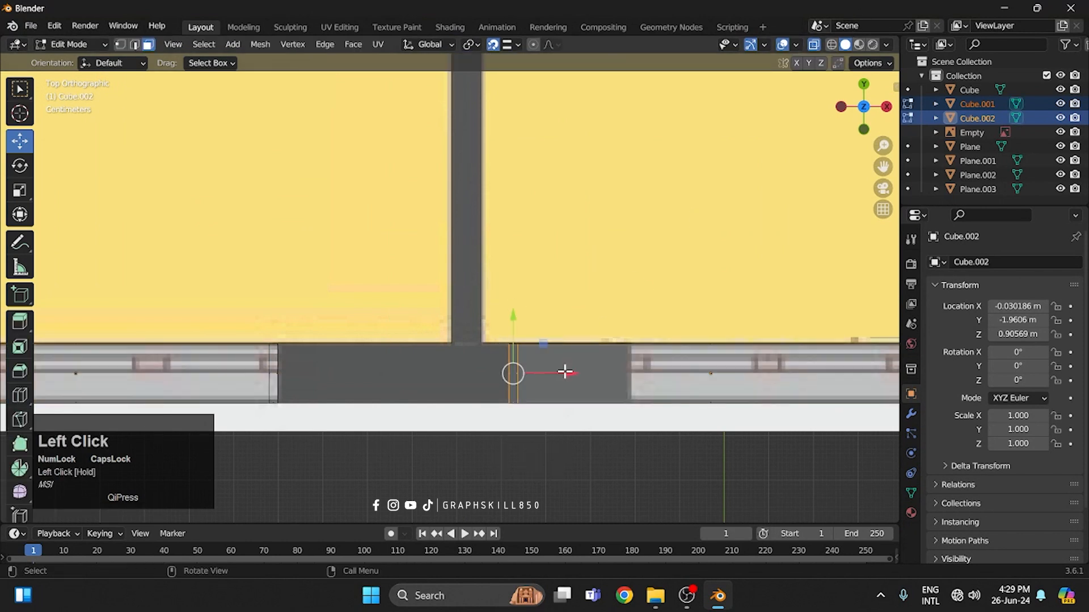
drag(558, 375, 681, 369)
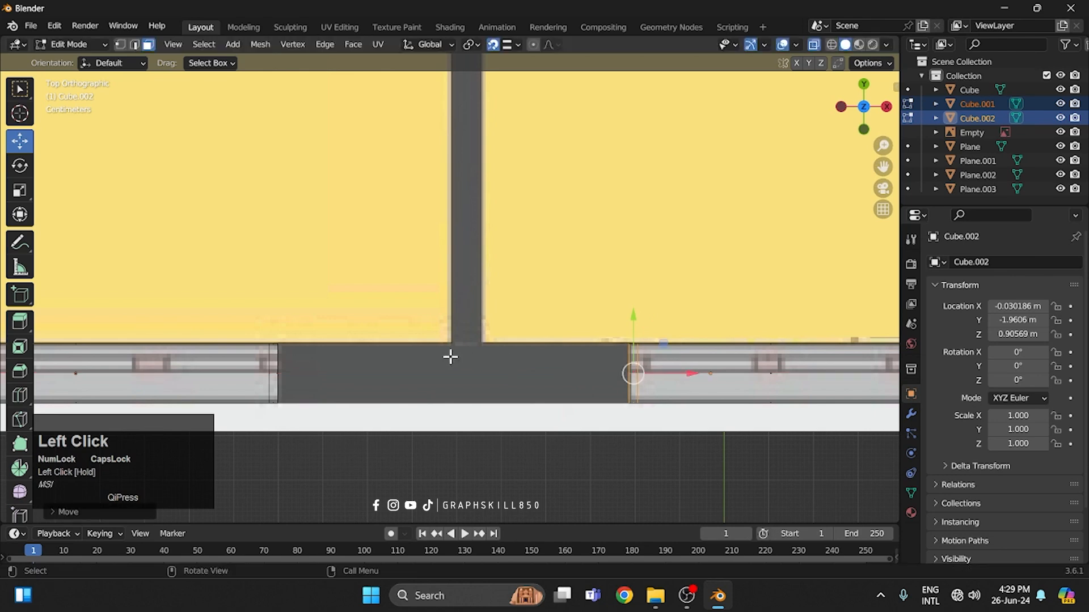
scroll(508, 389, down, 3)
key(Tab)
scroll(503, 380, down, 2)
middle_drag(501, 367, 523, 388)
click(814, 45)
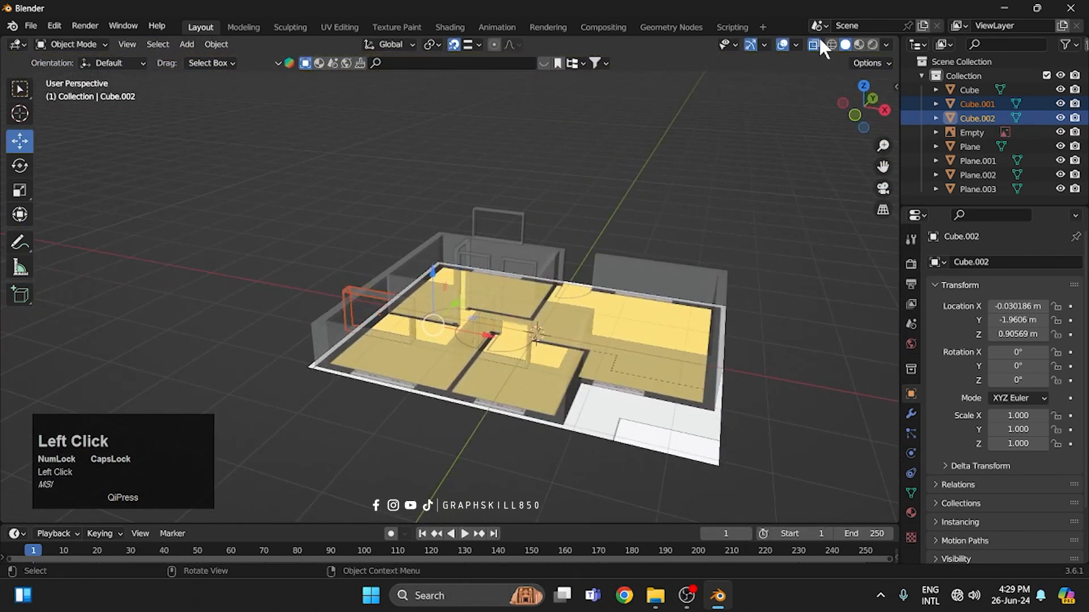
- Duplicate the narrowed window frame with X-ray on and place the copy over the window in the wall beside the porch
scroll(535, 353, up, 2)
middle_drag(520, 357, 484, 390)
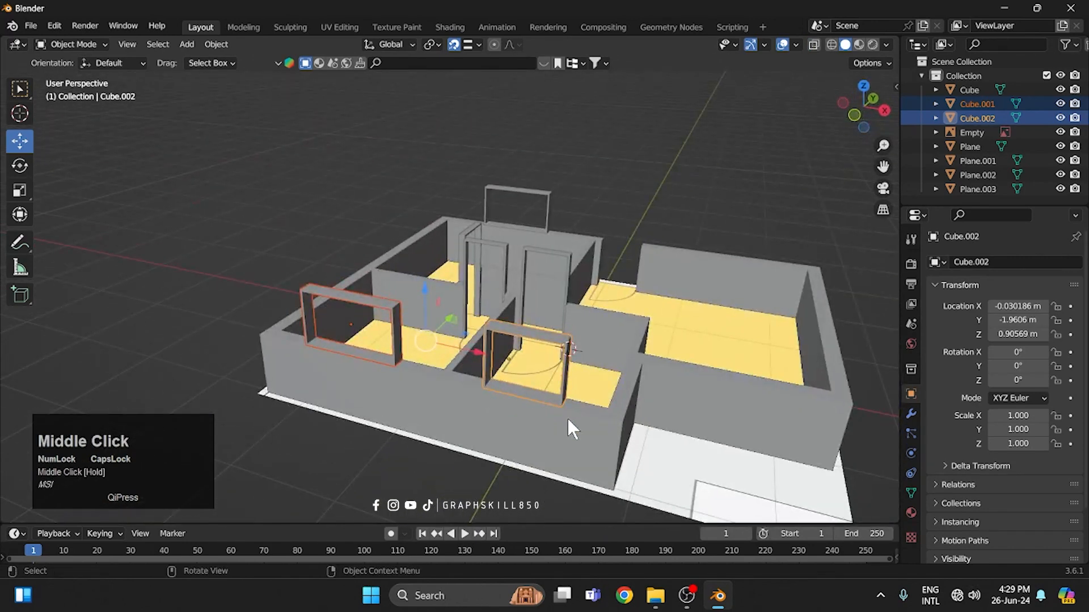
shift+middle_drag(567, 419, 422, 329)
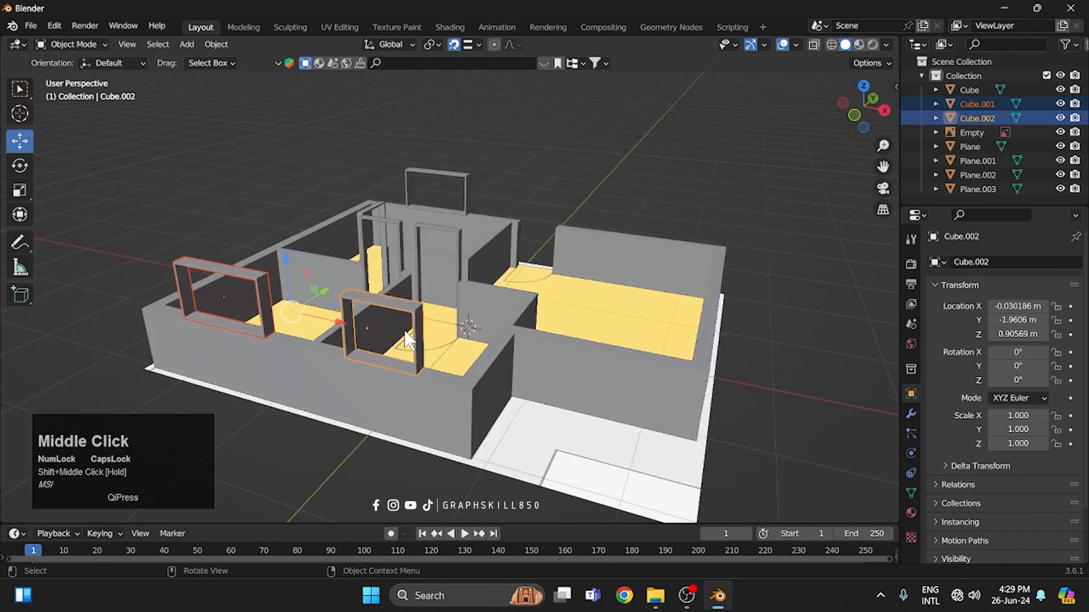
key(KP_7)
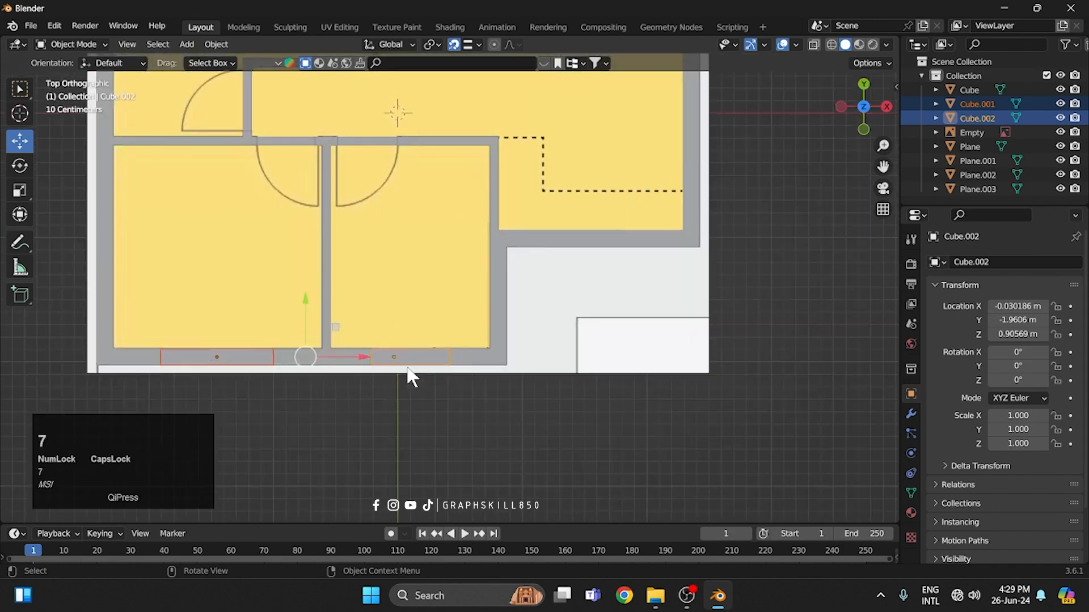
click(425, 363)
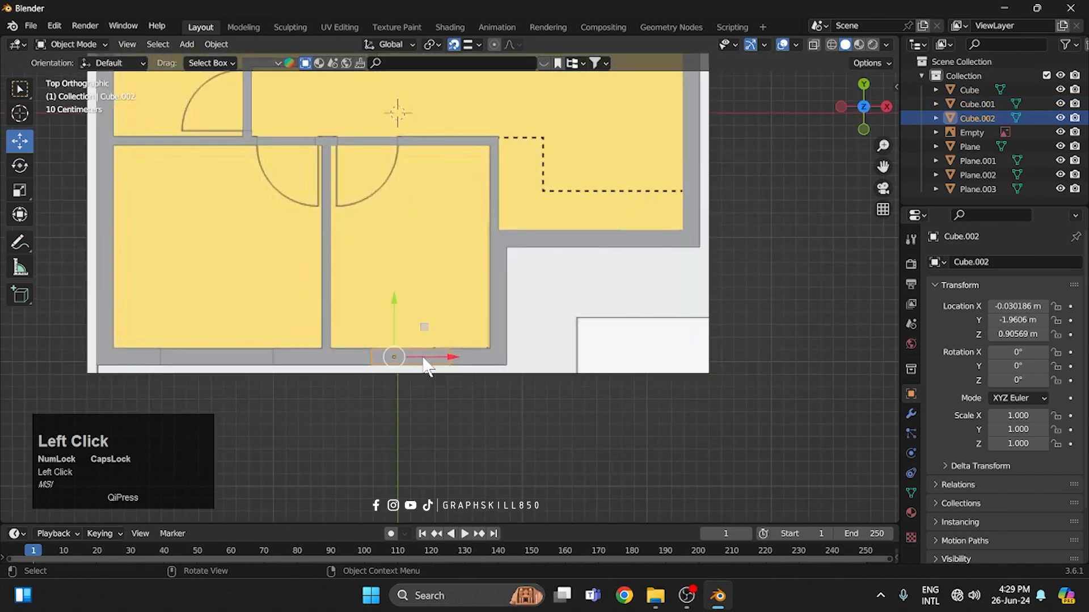
click(820, 44)
key(shift+d)
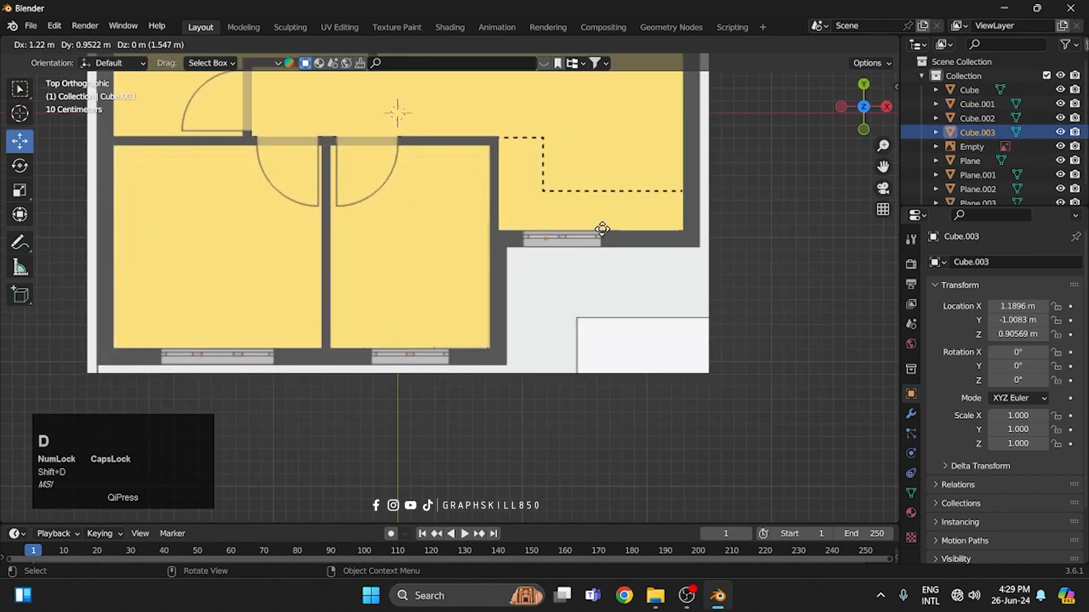
click(602, 230)
- Duplicate the smaller room's door frame in top view and place the copy near the main entrance opening
middle_drag(563, 323, 558, 374)
scroll(558, 380, down, 3)
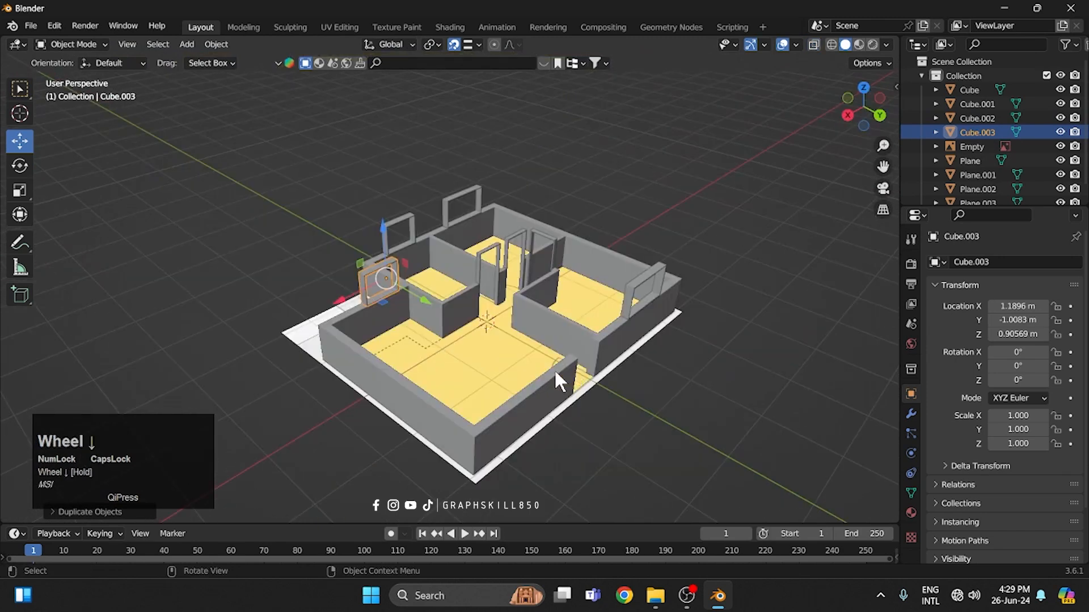
middle_drag(509, 347, 446, 328)
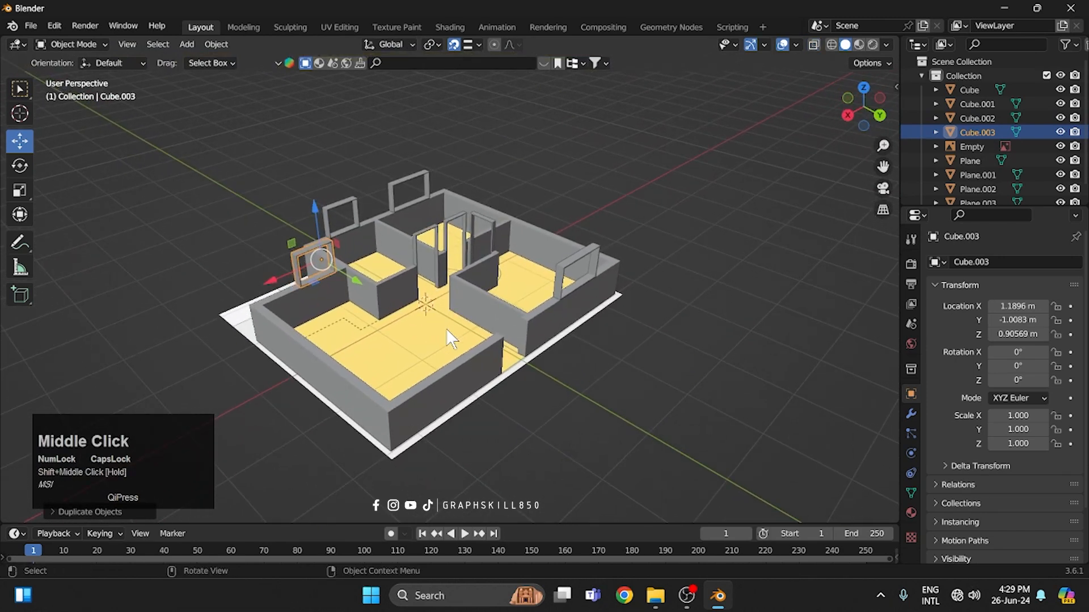
key(KP_7)
click(468, 301)
key(shift+d)
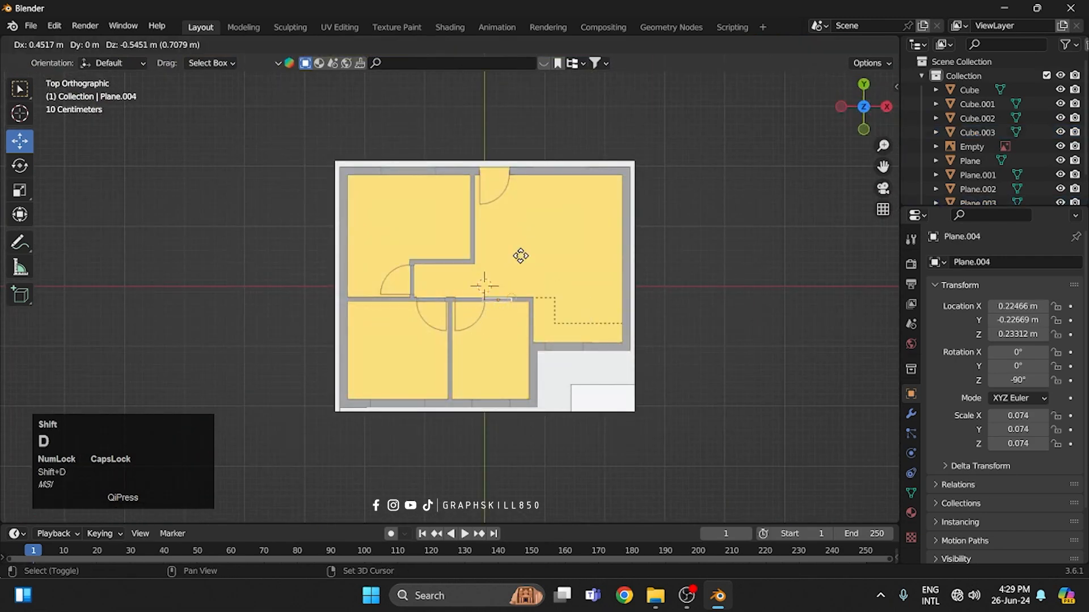
click(509, 175)
- Move the entrance door frame outward into the outer wall's opening with X-ray on, at Y 1.9496 m
scroll(511, 180, up, 4)
shift+middle_drag(553, 97, 488, 347)
scroll(488, 347, up, 8)
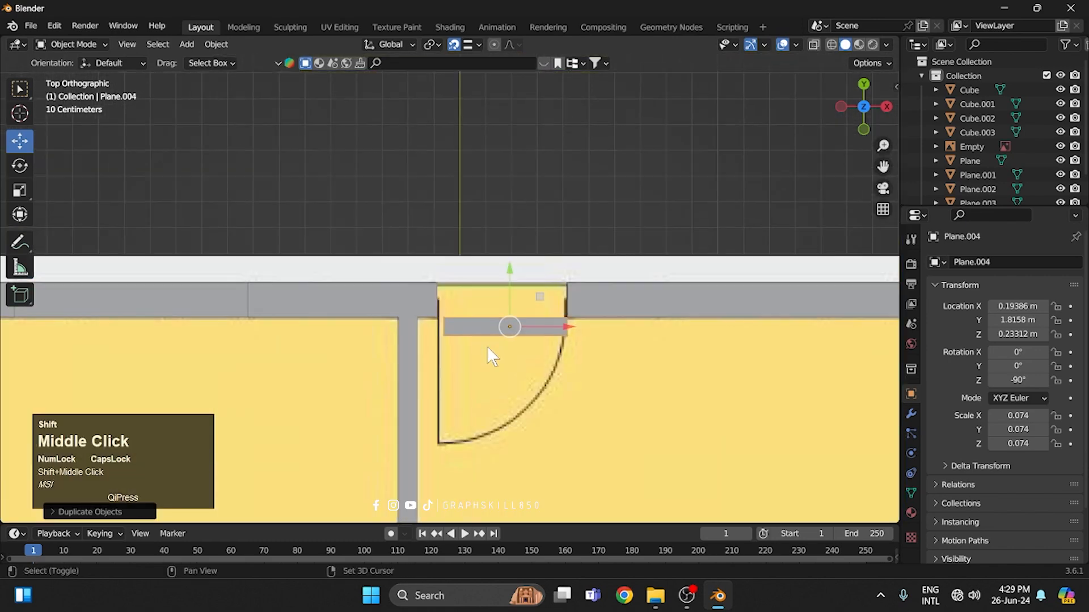
click(810, 45)
drag(599, 334, 563, 348)
- Widen the entrance door frame to the opening's left edge and extend its inner side to the wall's inner face in Edit Mode
key(Tab)
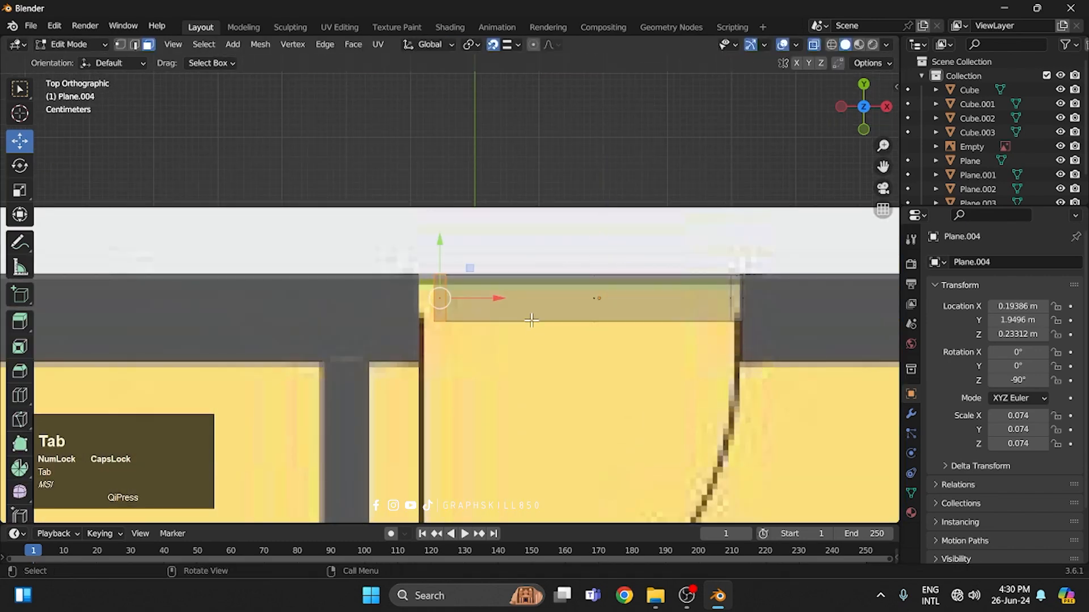
drag(386, 243, 425, 293)
drag(329, 306, 771, 358)
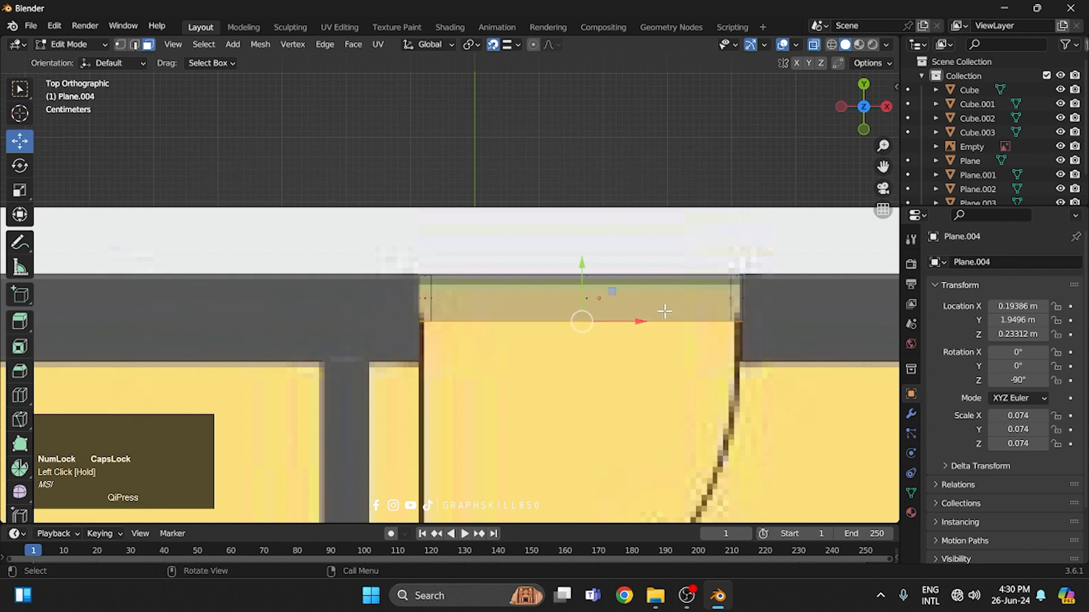
drag(582, 264, 748, 364)
key(Tab)
- Raise the entrance door frame so it stands on the floor plan, at Z 0.75867 m
scroll(629, 376, down, 3)
middle_drag(630, 377, 404, 311)
click(455, 363)
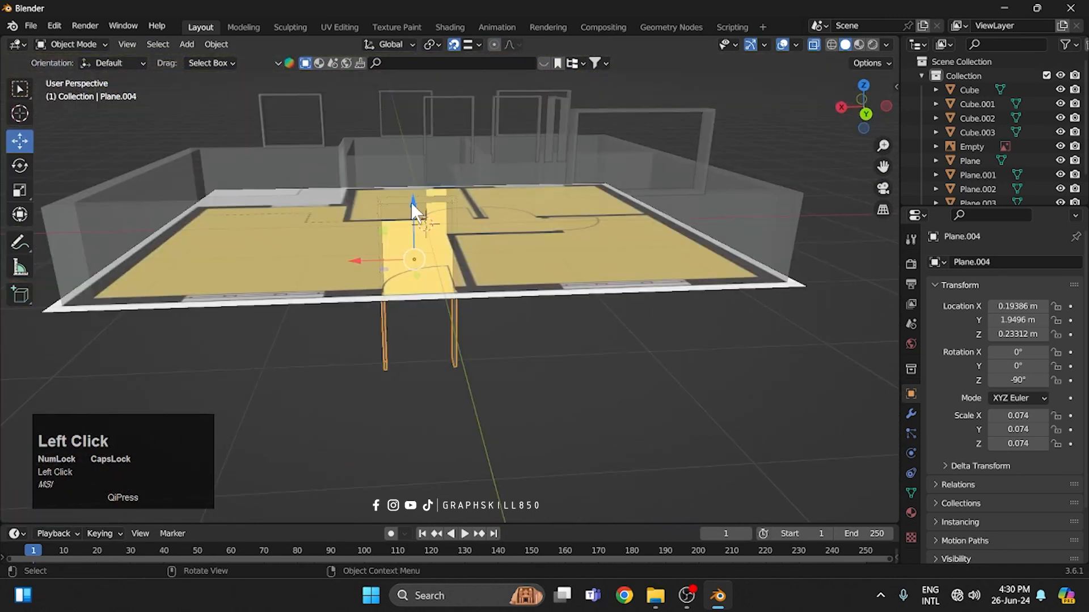
drag(411, 202, 407, 94)
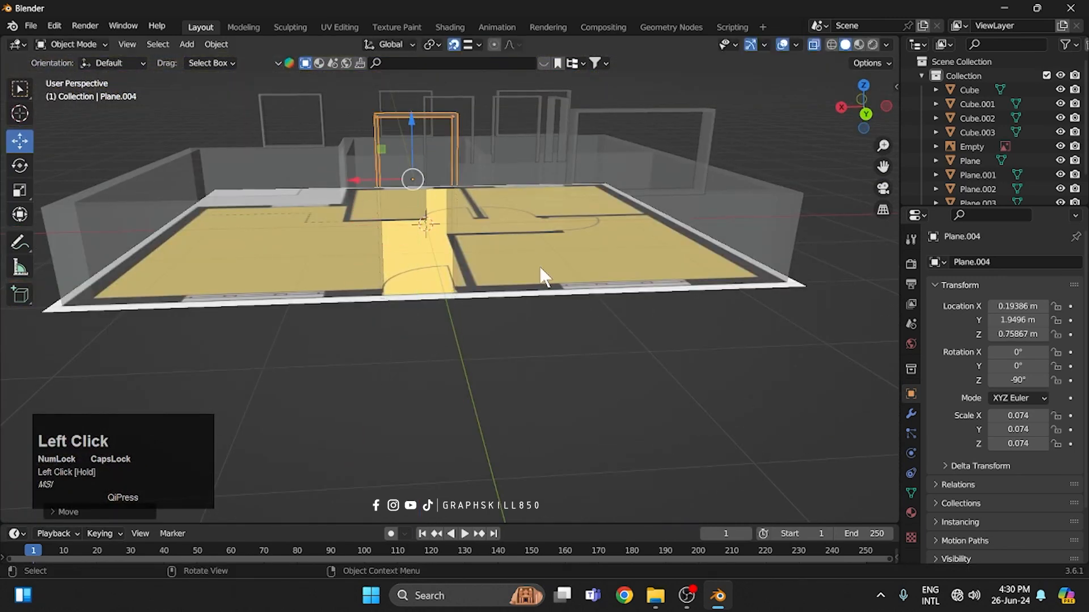
- Switch the viewport to Material Preview shading with the whole house in view
mouse_move(510, 286)
middle_down()
mouse_move(352, 273)
mouse_move(190, 296)
mouse_move(469, 299)
mouse_move(399, 347)
mouse_move(530, 375)
middle_up()
click(859, 44)
click(607, 408)
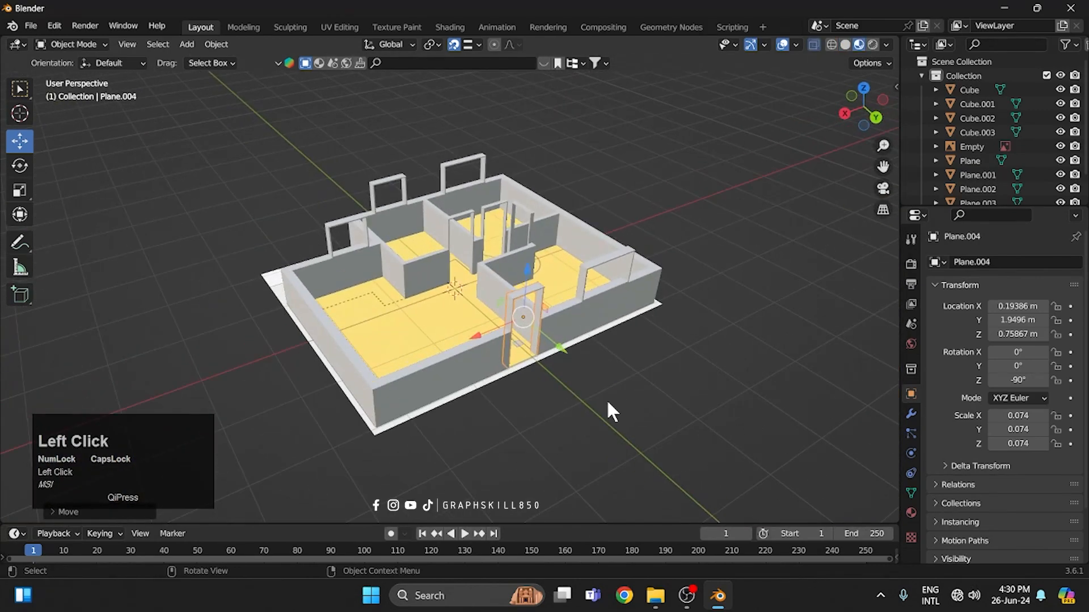
- Delete the middle of the three window frames along the rear wall
middle_drag(488, 425, 505, 445)
click(369, 178)
shift+middle_drag(629, 391, 663, 405)
key(Delete)
middle_drag(390, 195, 510, 238)
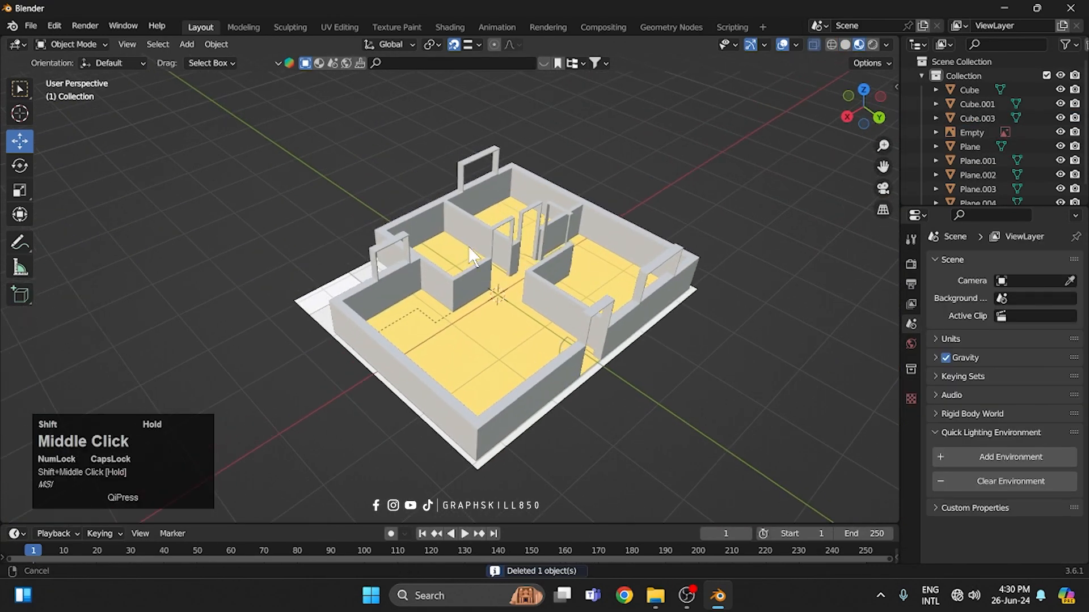
scroll(558, 253, up, 2)
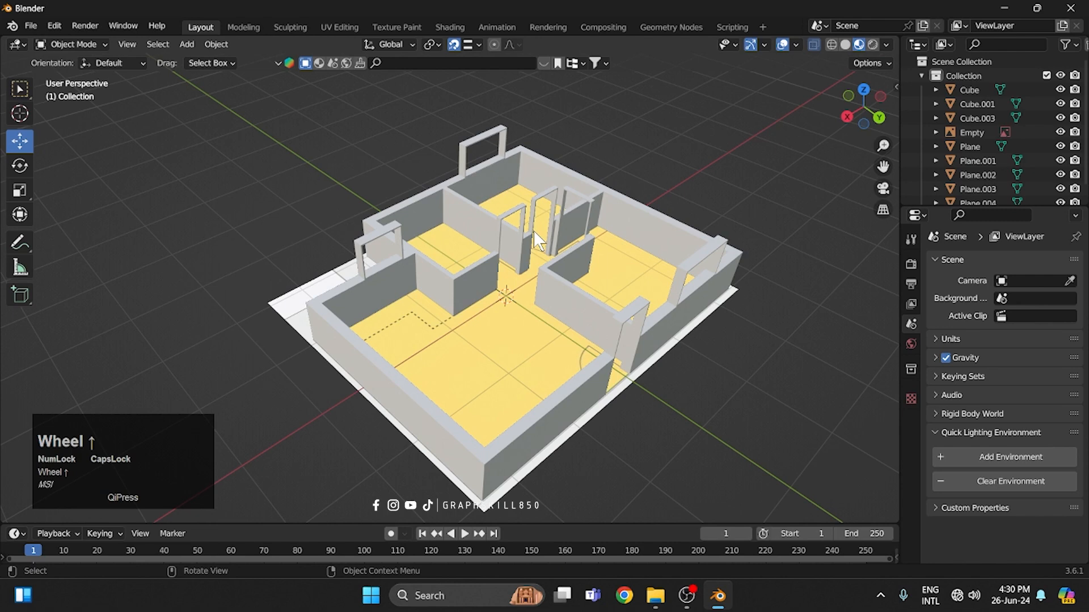
- Put the wall mesh in Edit Mode with X-ray off and select the top faces from the outer rear corner into the recess
click(345, 290)
key(Tab)
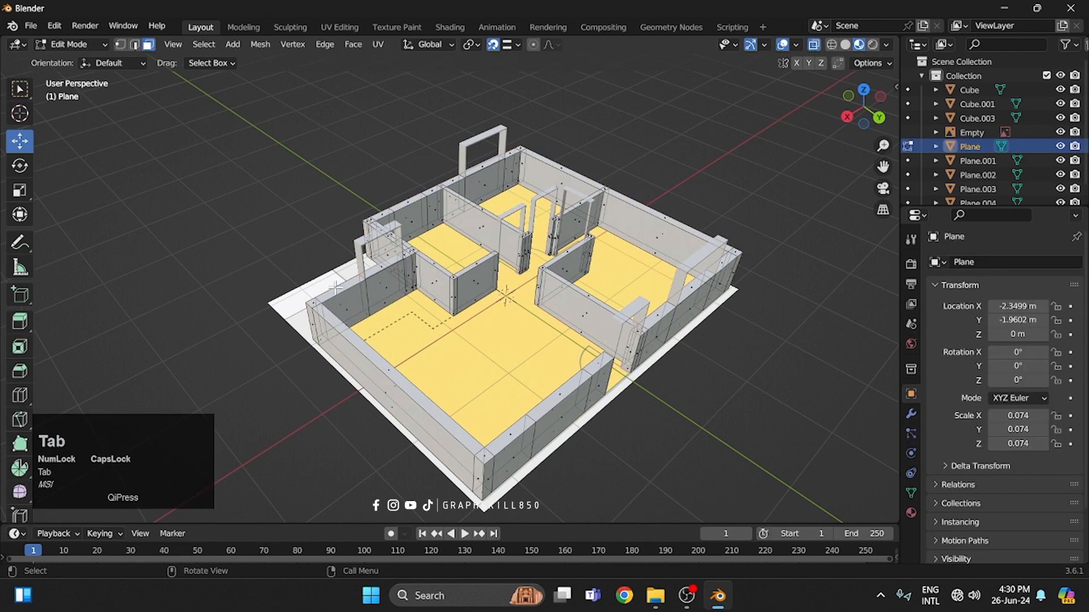
click(812, 44)
scroll(351, 289, up, 1)
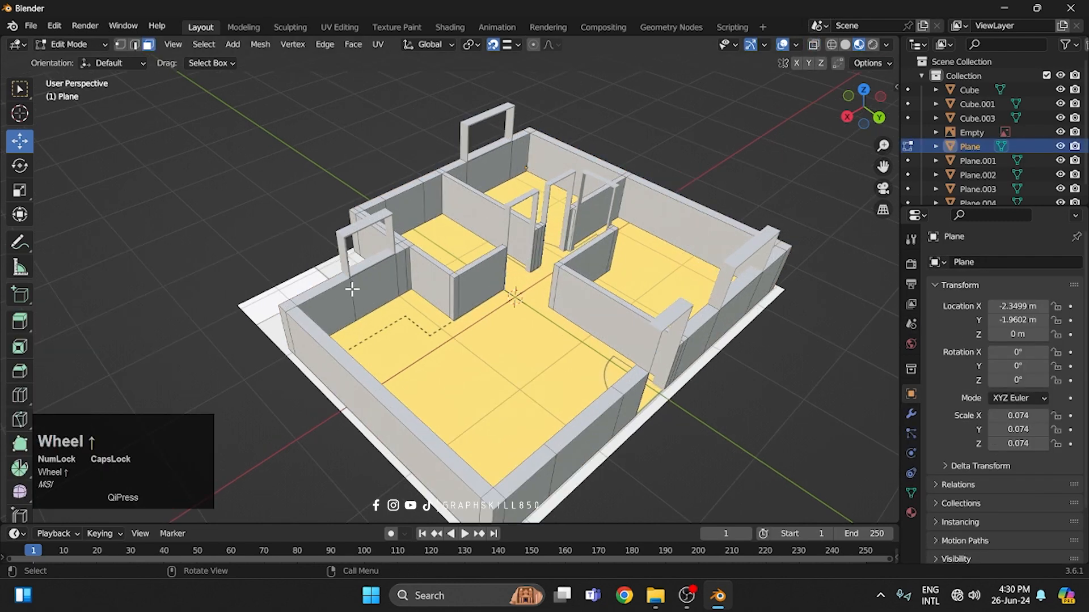
shift+click(357, 271)
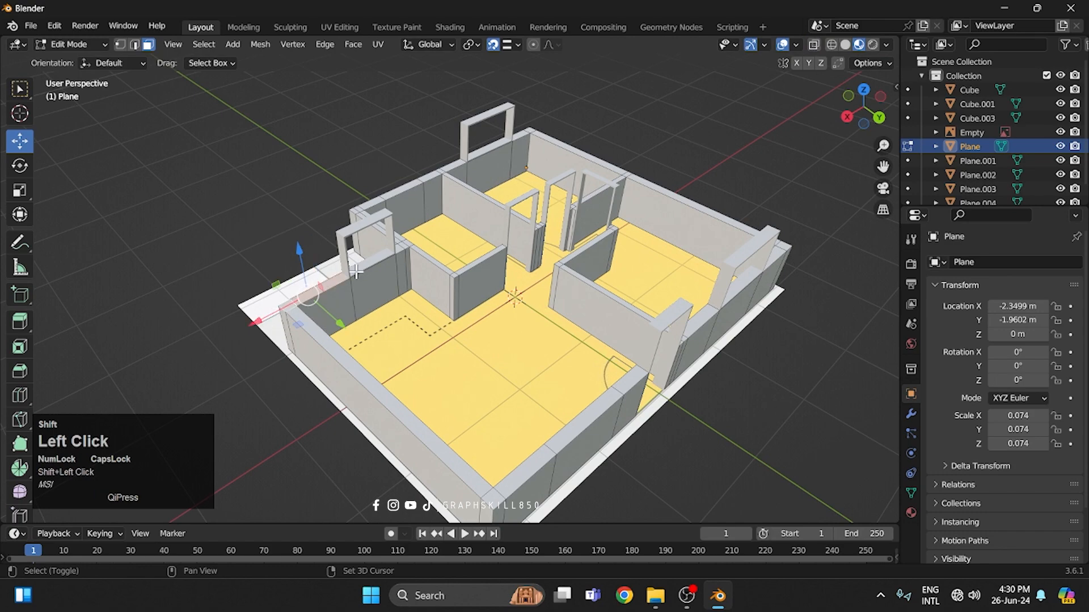
shift+click(400, 249)
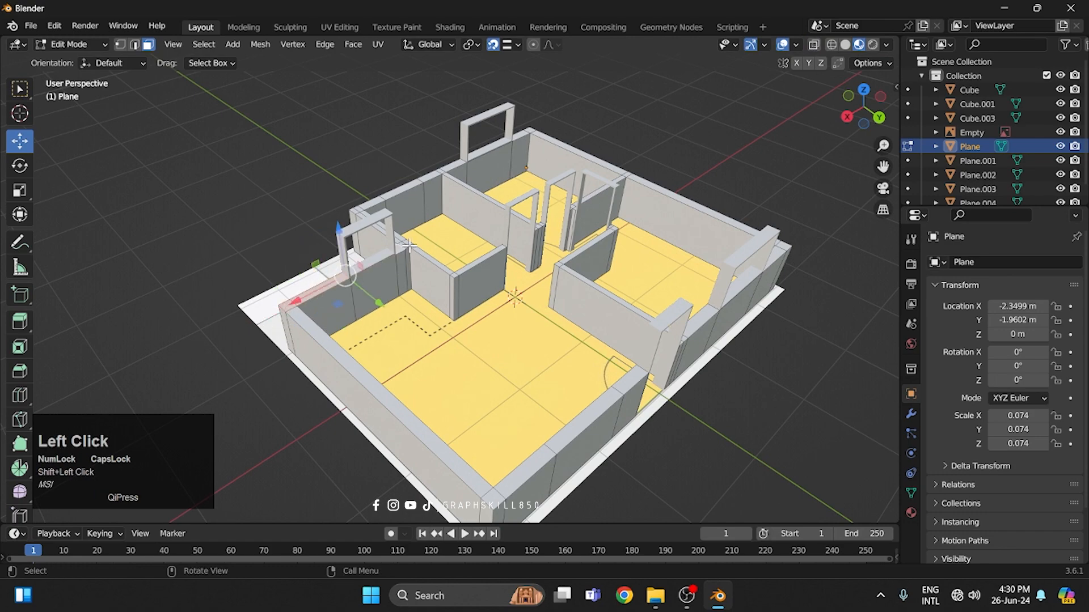
scroll(408, 243, up, 4)
shift+middle_drag(408, 244, 499, 357)
shift+click(397, 309)
middle_drag(397, 306, 492, 284)
shift+click(492, 281)
shift+click(492, 282)
shift+click(492, 272)
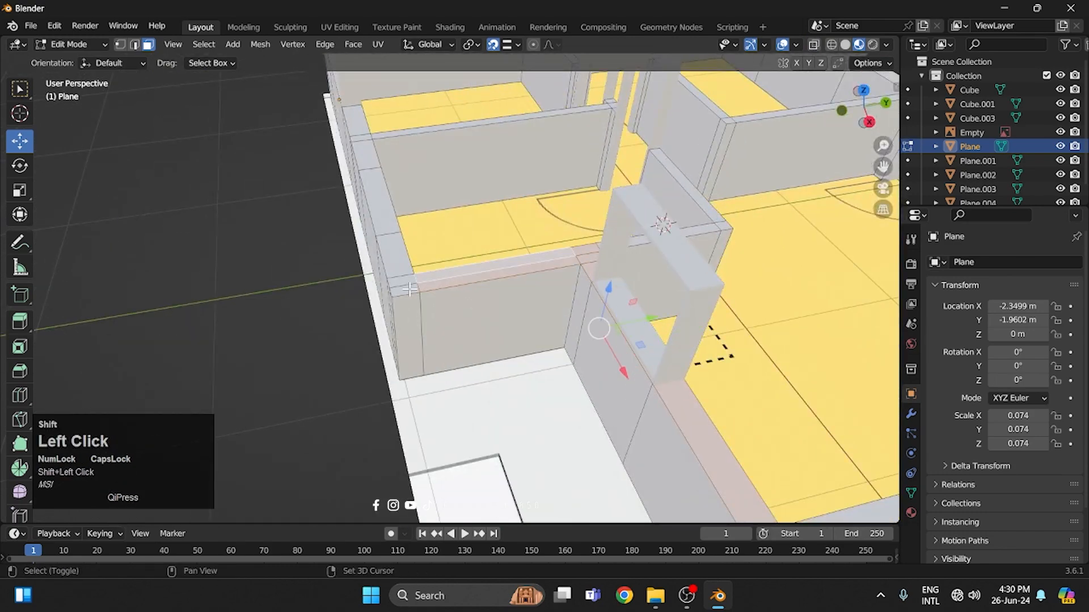
- Extend the top-face selection along the remaining rear wall and the far side wall up to its end corner
ctrl+click(403, 285)
scroll(408, 284, down, 5)
middle_drag(556, 267, 391, 255)
ctrl+click(489, 252)
middle_drag(384, 304, 499, 295)
scroll(388, 293, up, 2)
ctrl+click(369, 276)
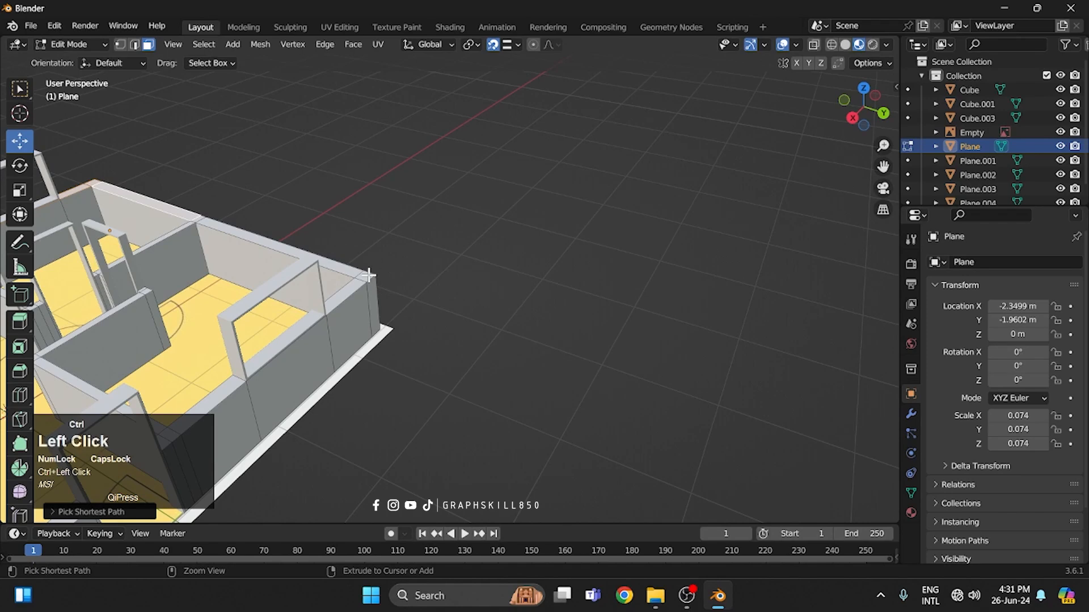
scroll(586, 287, down, 3)
shift+middle_drag(581, 288, 780, 215)
middle_drag(626, 293, 584, 286)
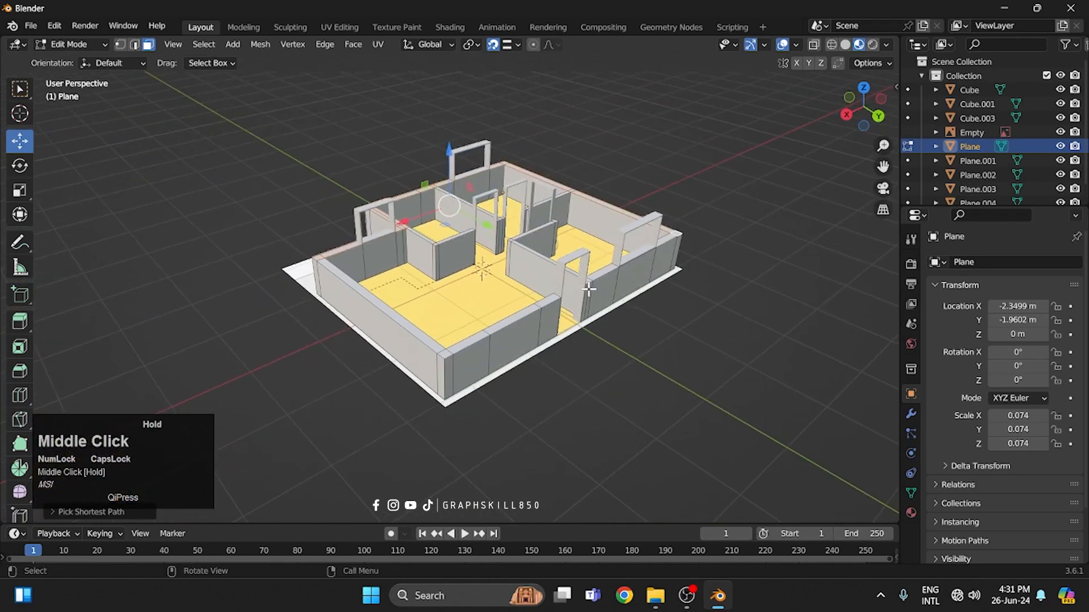
- Extrude the selected wall tops upward, turn off snapping, lower the raised tops slightly, and return to Object Mode
key(e)
click(596, 154)
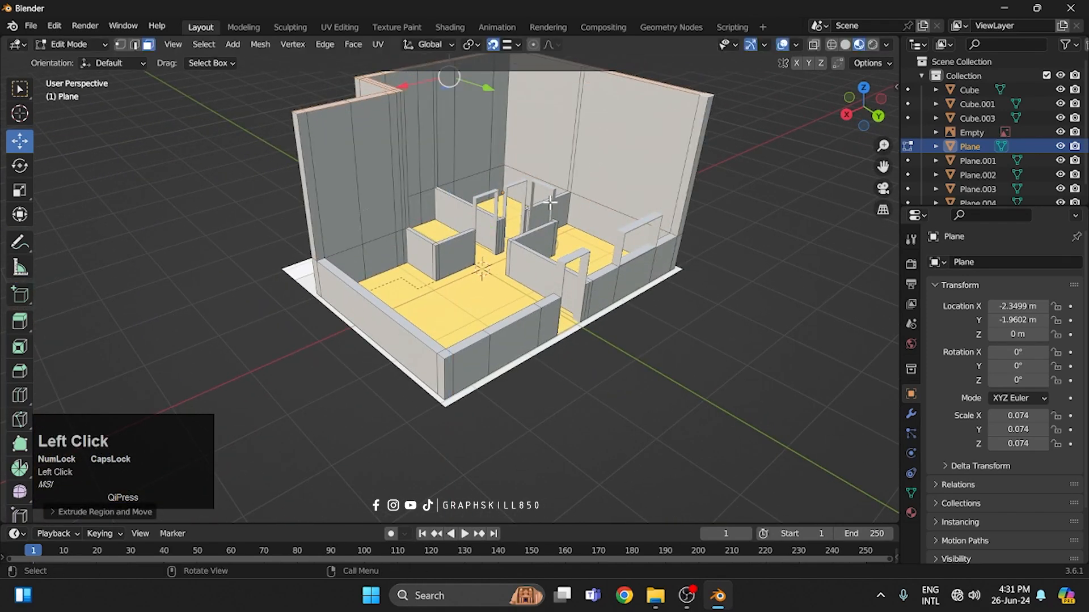
shift+middle_drag(491, 65, 482, 165)
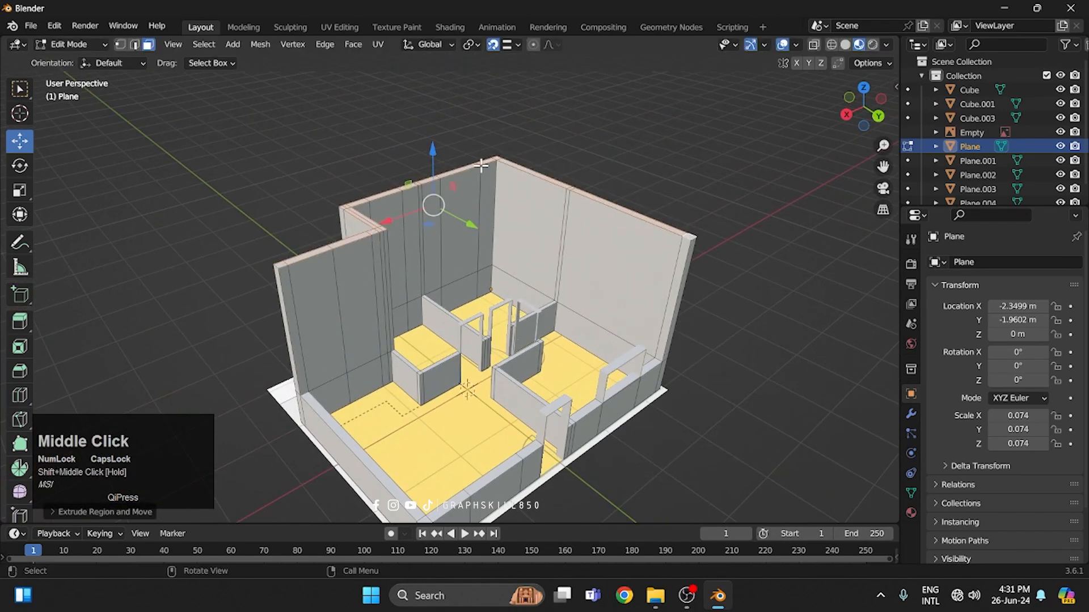
click(492, 46)
drag(434, 154, 453, 227)
shift+middle_drag(540, 378, 472, 339)
key(Tab)
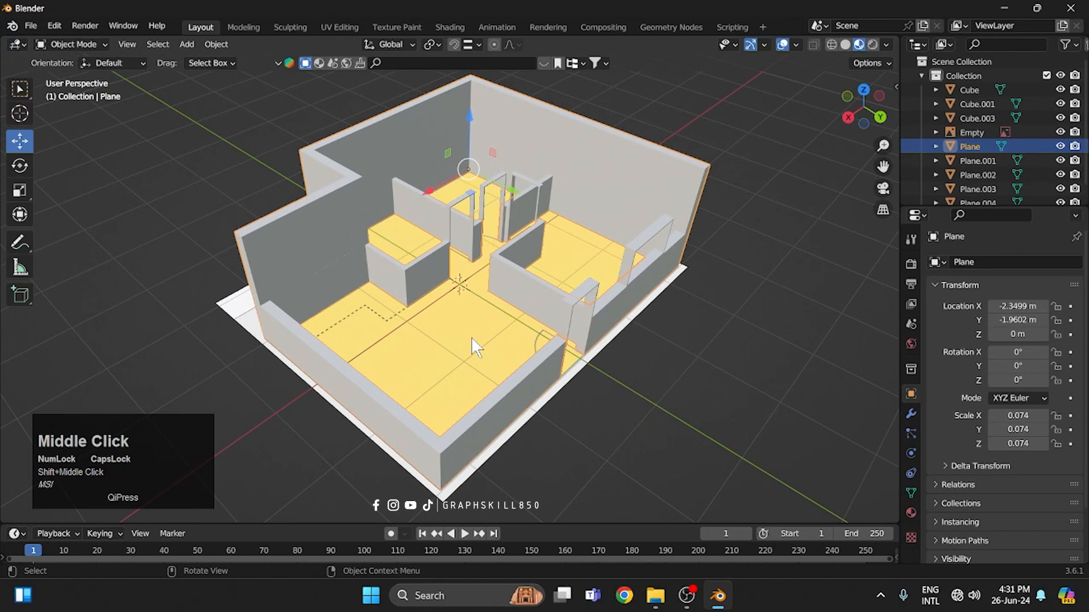
- Hide the floor plan reference image and select the wall mesh, viewed from underneath
click(455, 335)
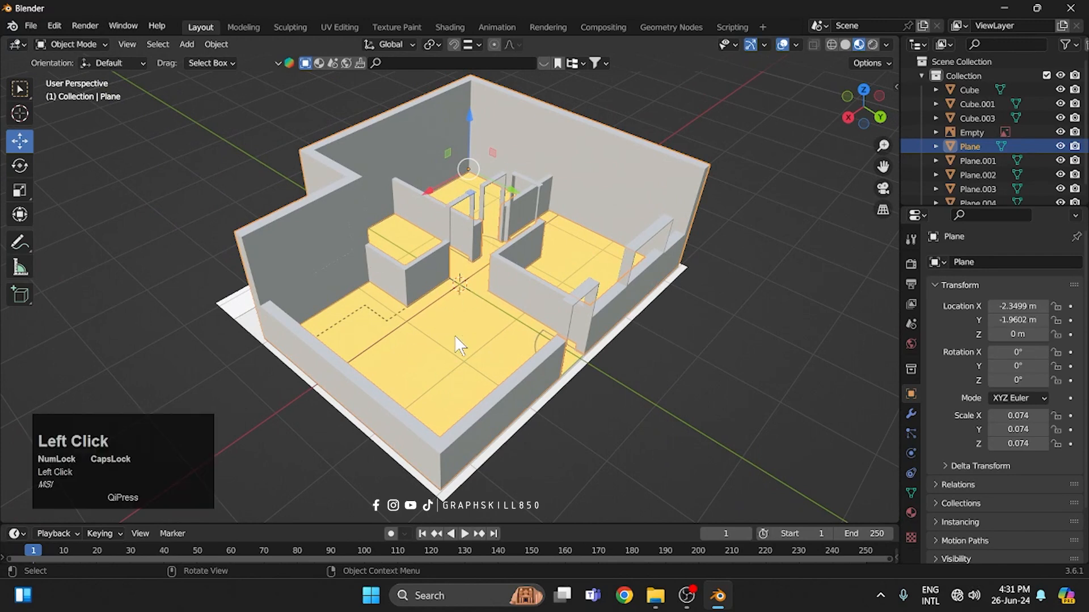
click(1060, 132)
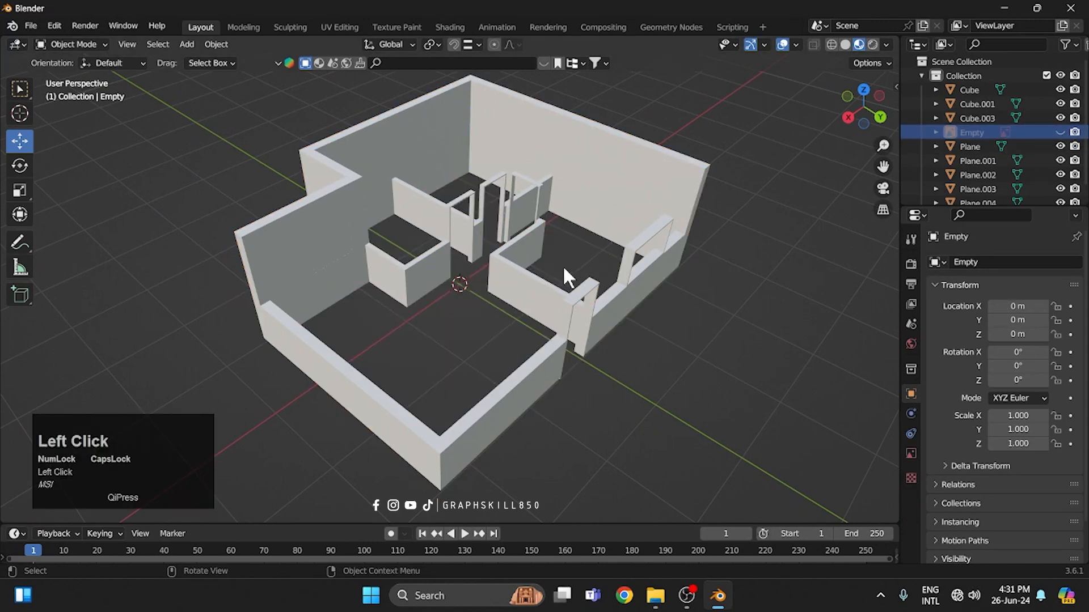
middle_drag(562, 265, 609, 238)
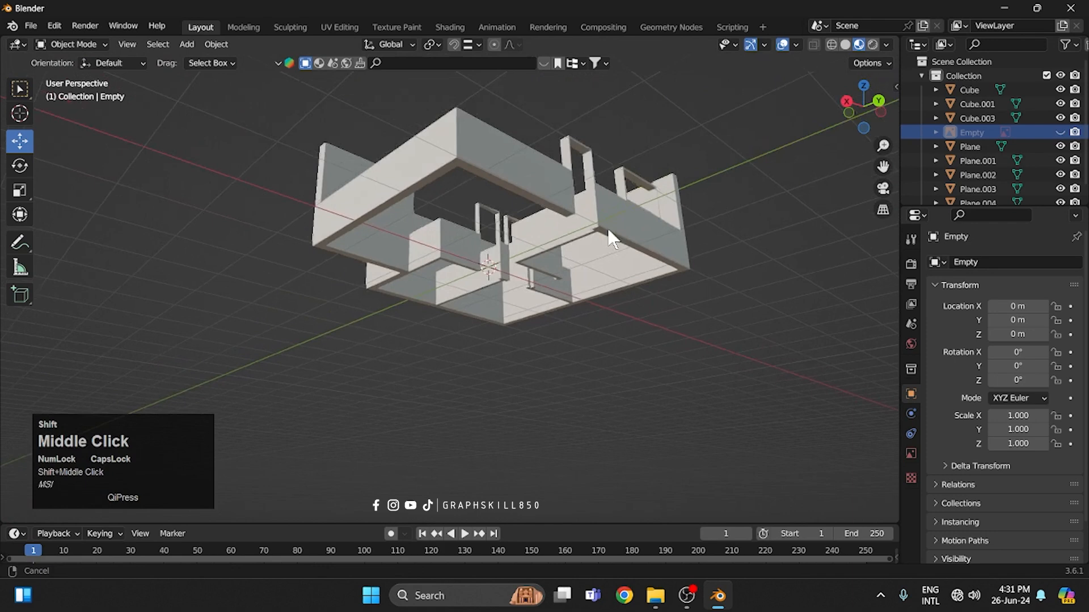
click(540, 195)
middle_drag(505, 203, 403, 90)
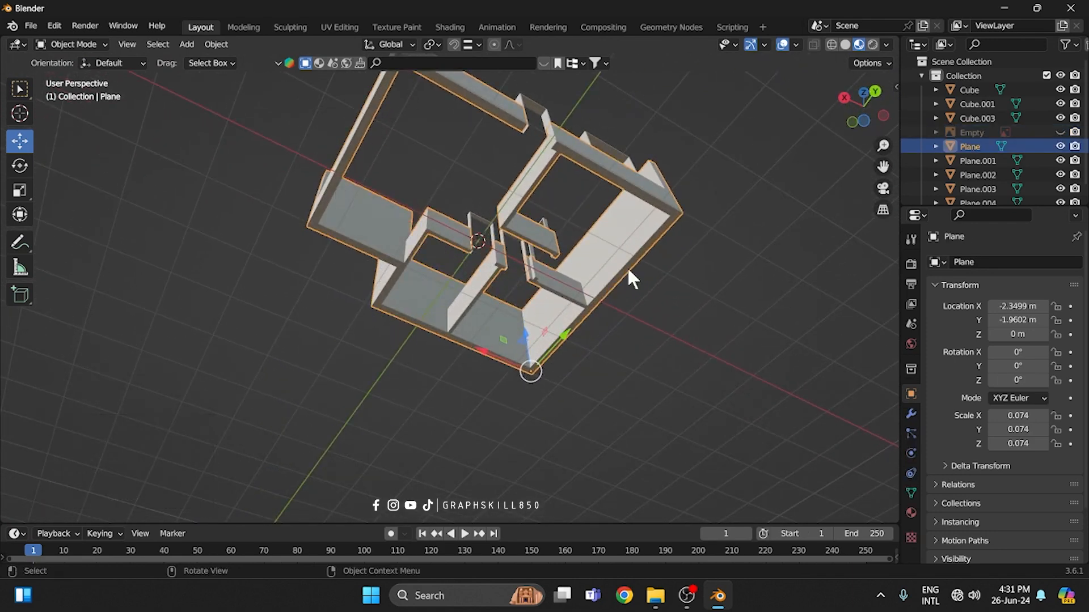
middle_drag(597, 188, 619, 244)
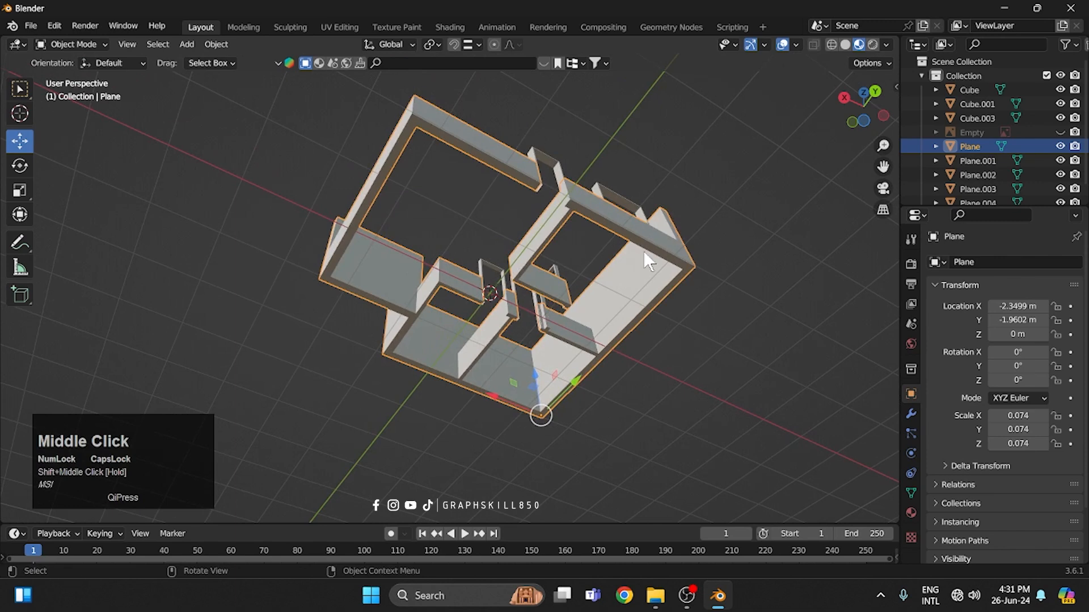
- Duplicate all bottom vertices of the walls in place with X-ray on, and separate the copy into its own object
key(Tab)
scroll(643, 251, up, 1)
key(1)
middle_drag(153, 74, 415, 242)
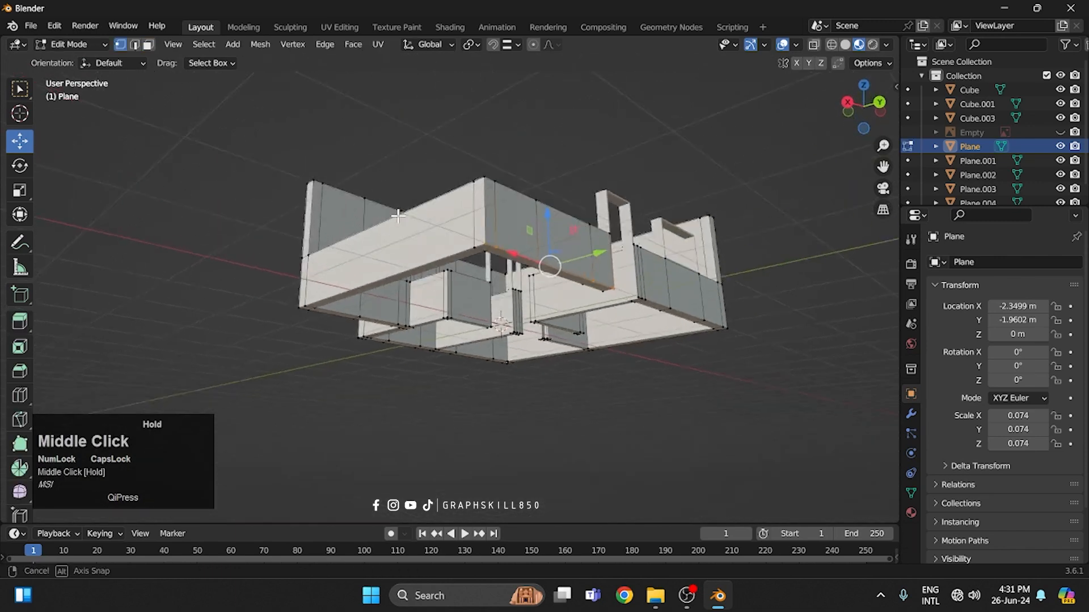
key(KP_1)
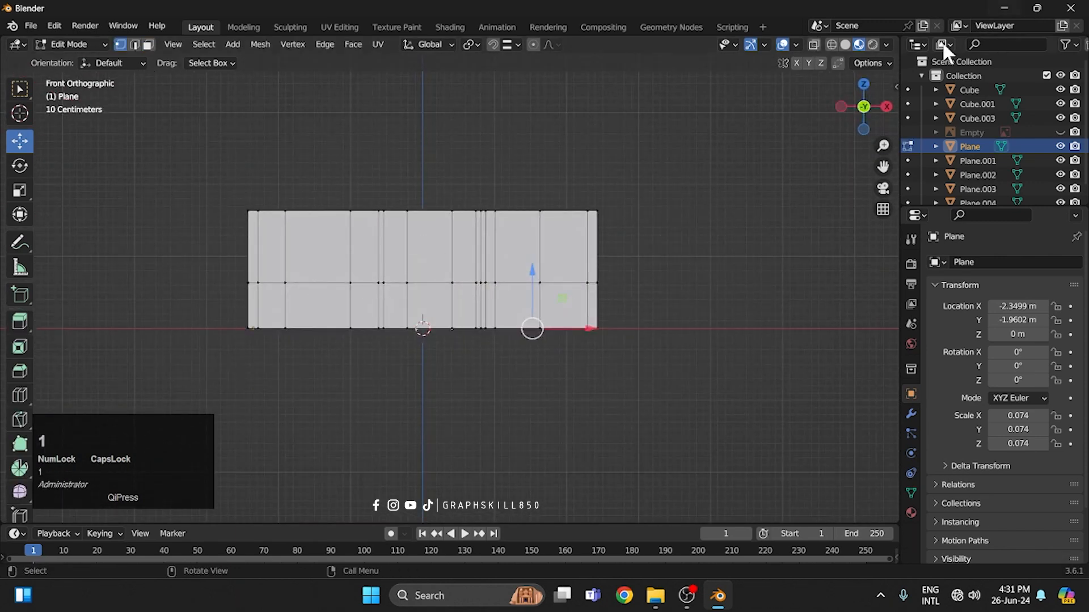
click(813, 45)
drag(681, 387, 187, 312)
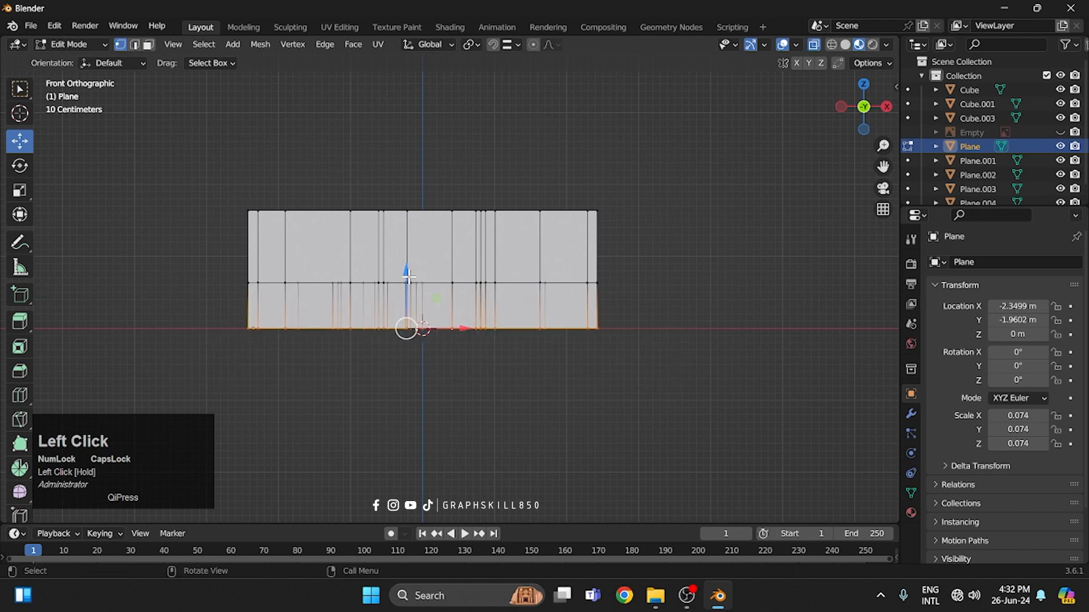
key(shift+d)
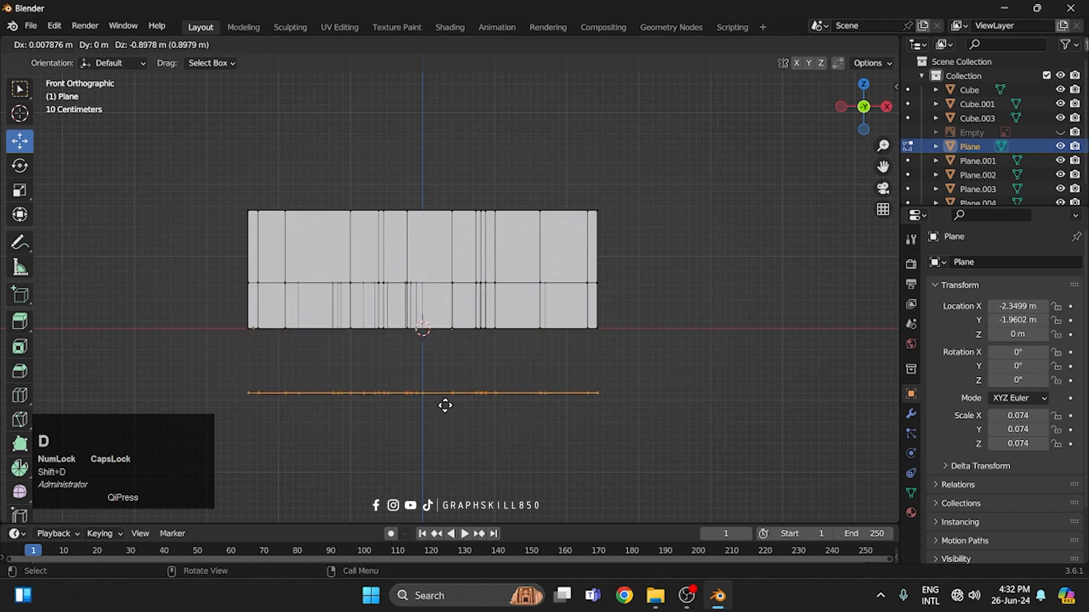
right_click(445, 405)
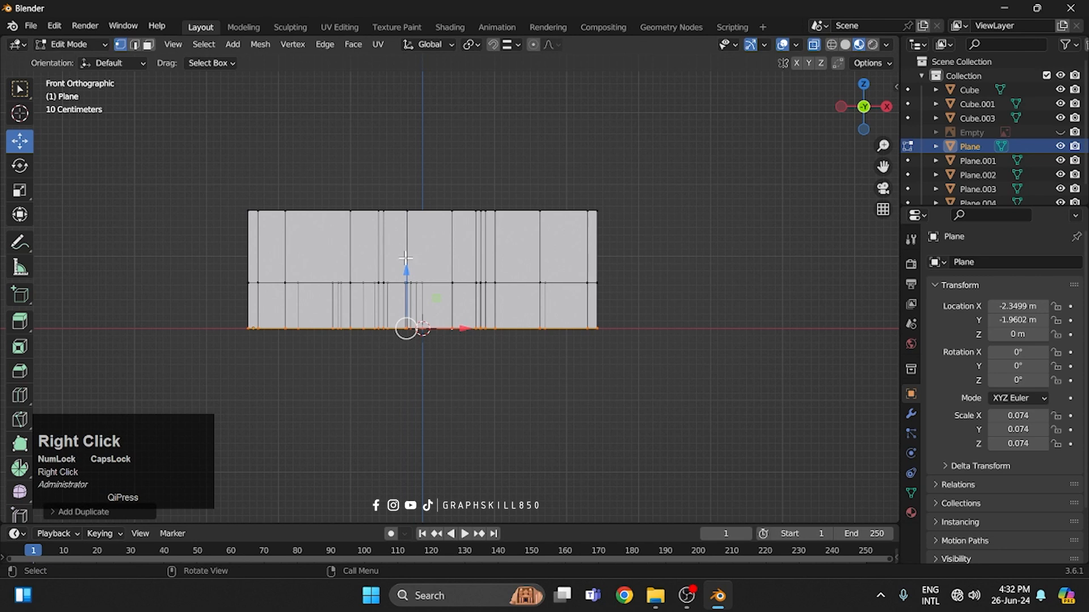
right_click(406, 278)
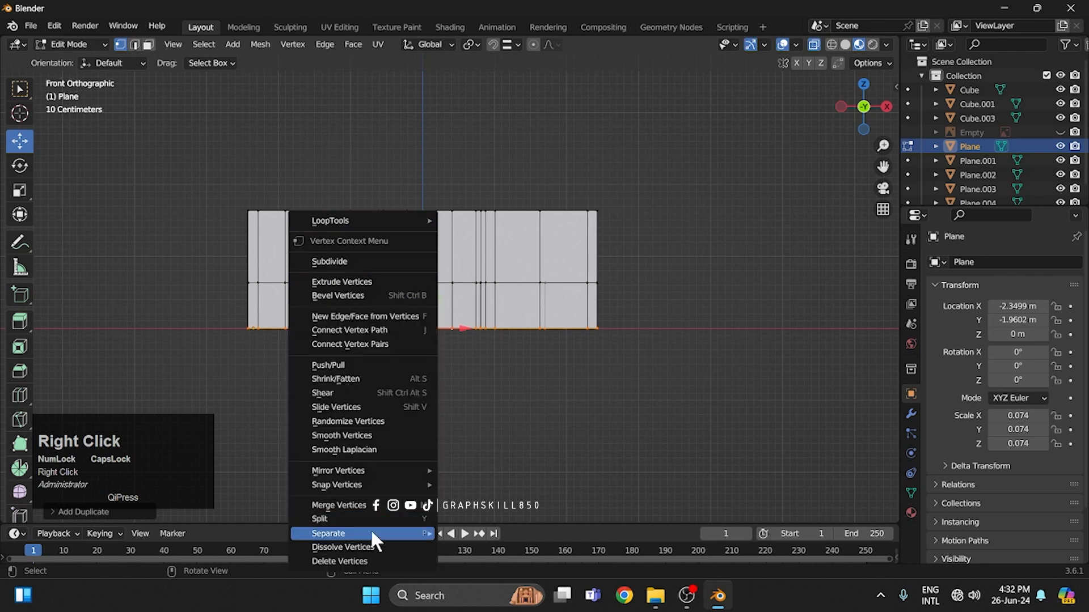
mouse_move(371, 533)
click(491, 503)
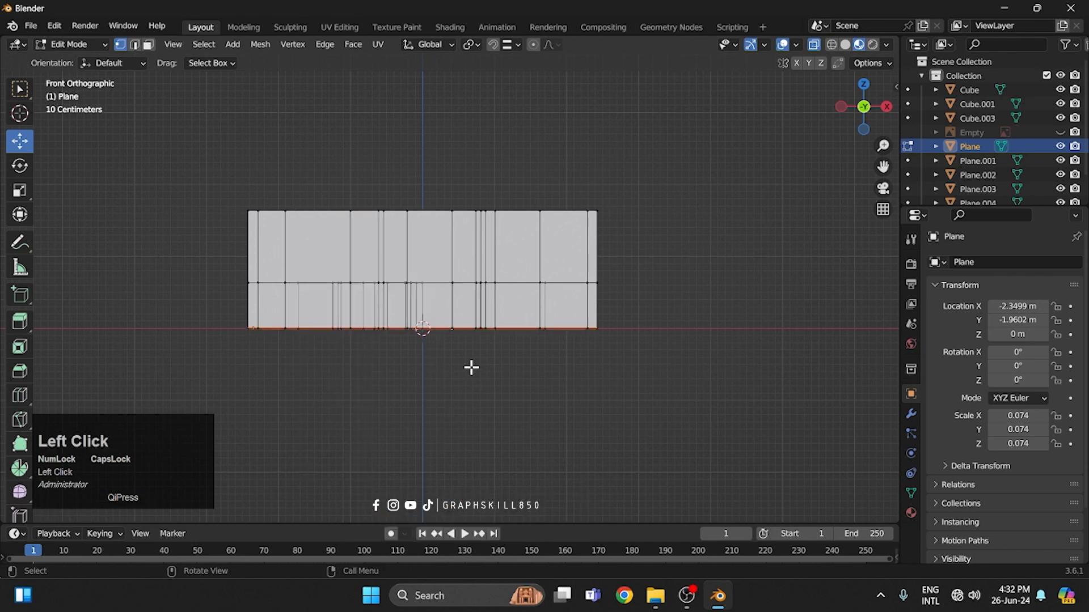
key(Tab)
- Move the separated wall outline clear of the house, up to Z 3.5892 m and along Y to 3.1479 m
middle_drag(502, 439, 322, 362)
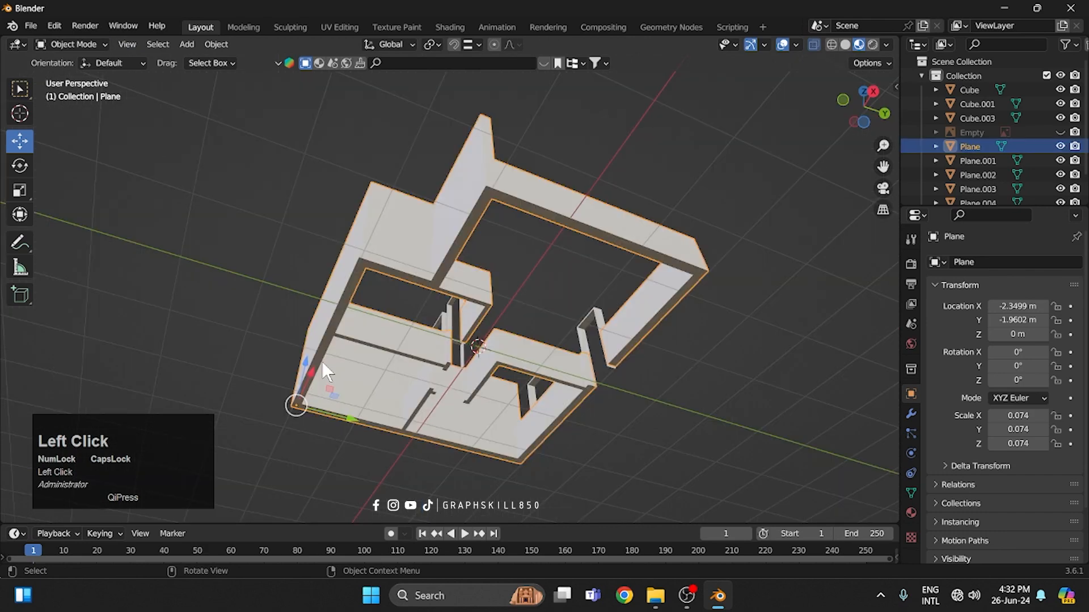
middle_drag(272, 396, 272, 430)
click(427, 311)
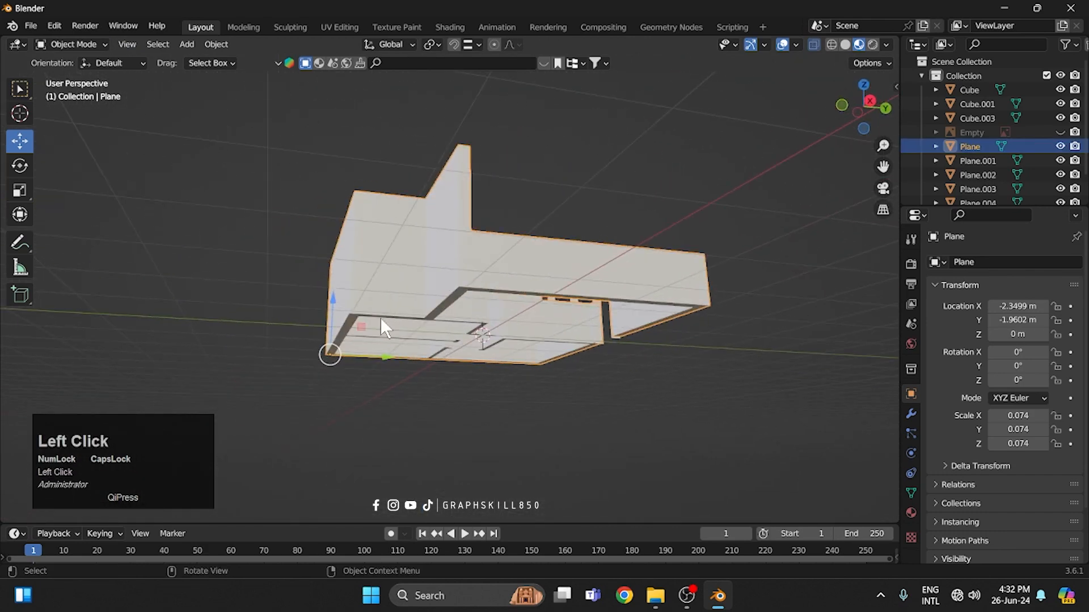
click(341, 332)
drag(331, 320, 303, 368)
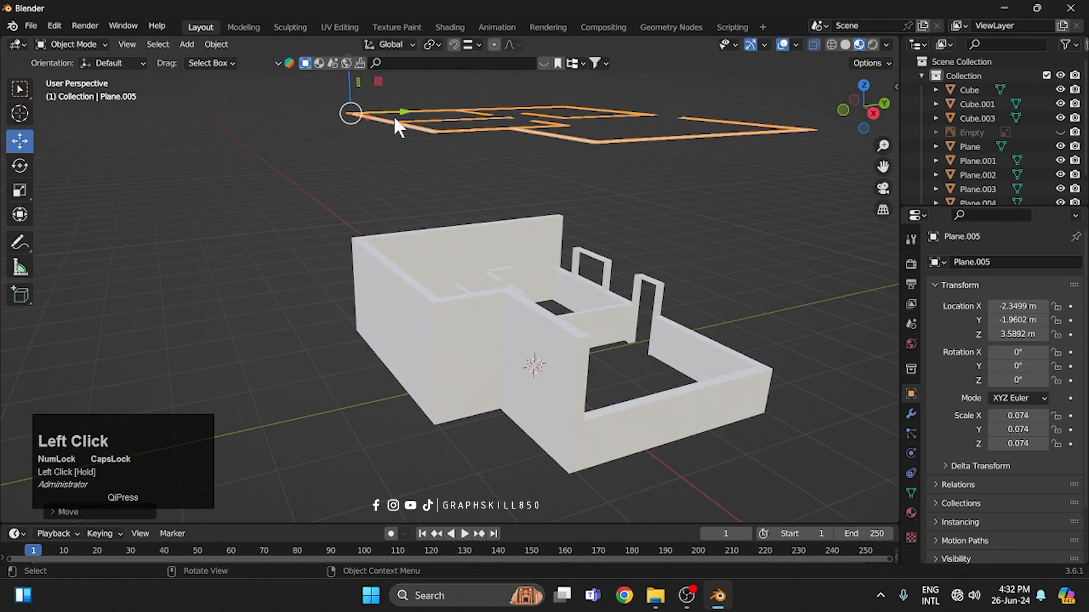
middle_drag(395, 126, 453, 187)
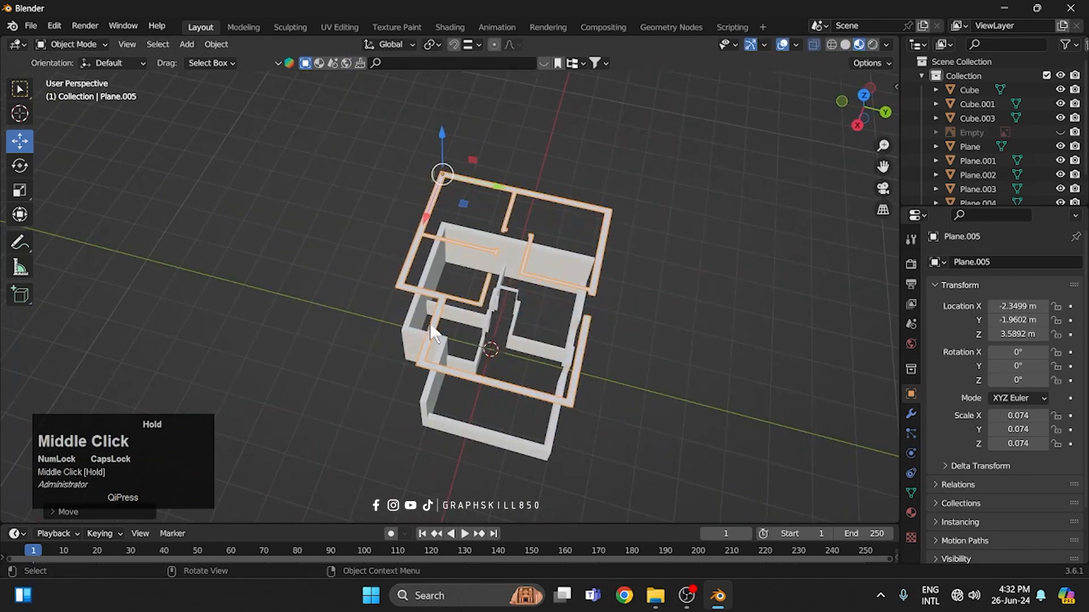
drag(481, 195, 706, 242)
shift+middle_drag(490, 236, 333, 172)
- In the outline's Edit Mode from top view, delete the upper room's partition vertices and the adjoining inner vertices of the entrance-side wall
key(KP_7)
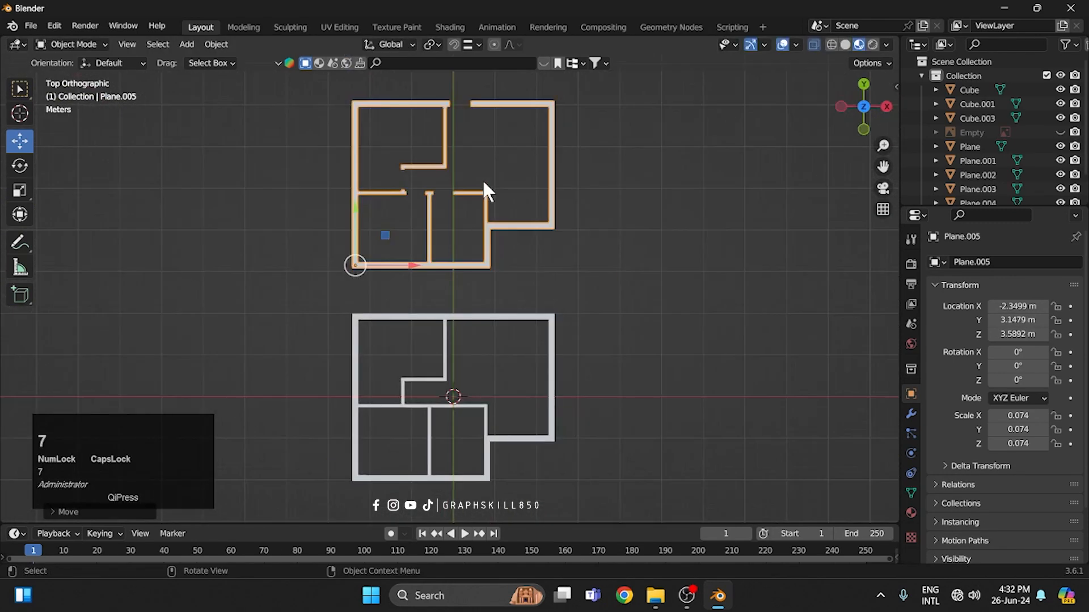
scroll(484, 190, up, 3)
shift+middle_drag(447, 90, 514, 267)
key(Tab)
scroll(515, 267, up, 1)
drag(536, 248, 429, 223)
key(x)
click(431, 222)
drag(556, 141, 445, 102)
key(x)
click(445, 103)
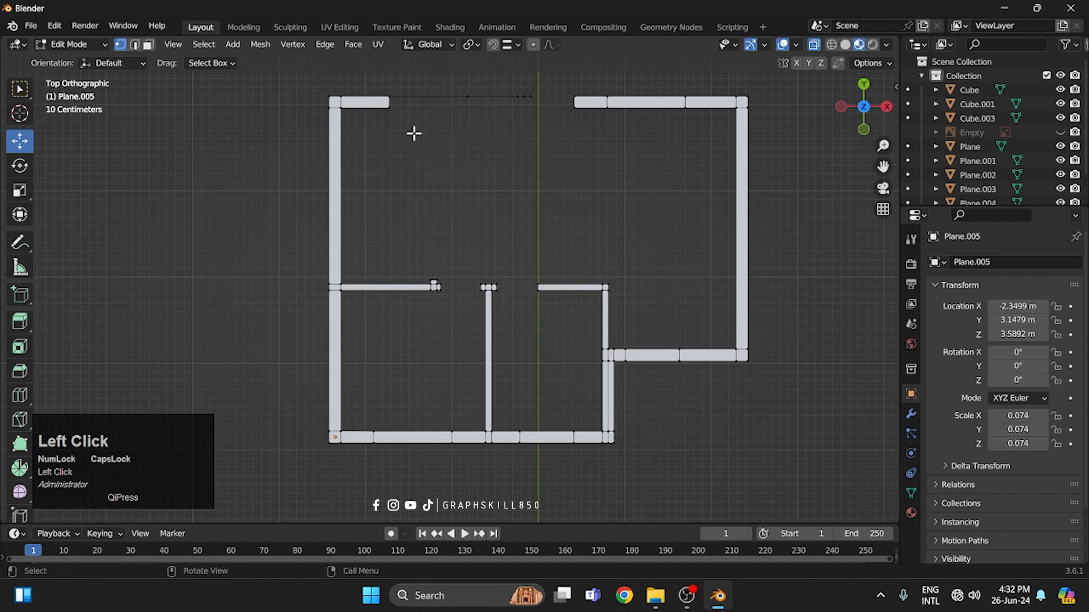
- Delete the outline's remaining partition vertices and the inner vertices along its left and lower outer walls
drag(420, 140, 338, 103)
drag(466, 255, 339, 368)
key(x)
click(338, 367)
drag(618, 264, 471, 323)
key(x)
click(470, 324)
drag(588, 423, 334, 438)
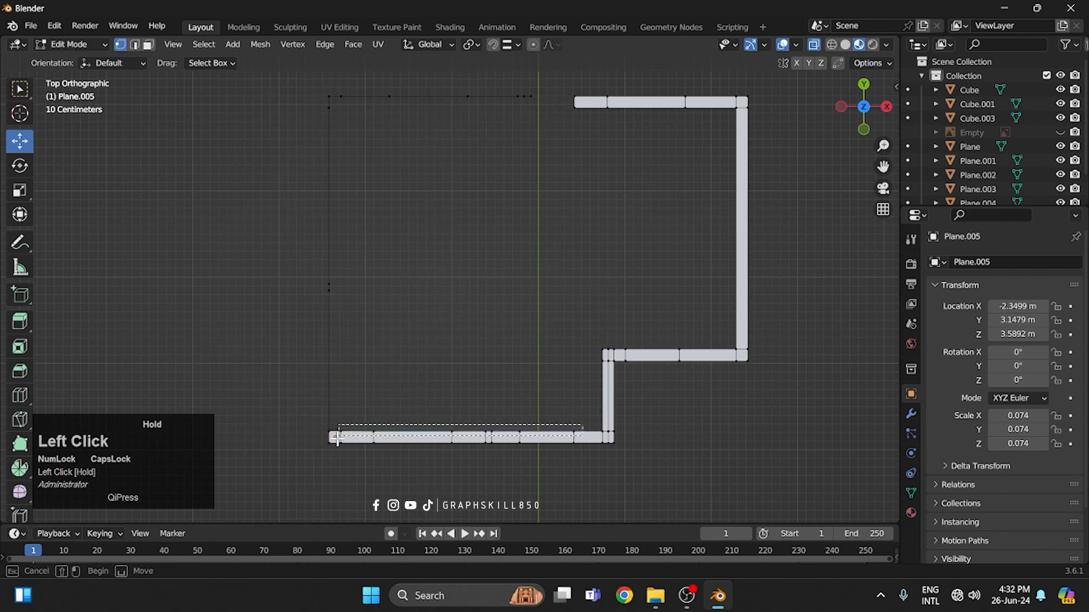
key(x)
click(359, 402)
- Delete the inner vertices of the outline's recess, right wall and remaining upper wall, keeping only the outer perimeter
drag(591, 316, 610, 437)
key(x)
click(609, 436)
drag(595, 318, 740, 356)
key(x)
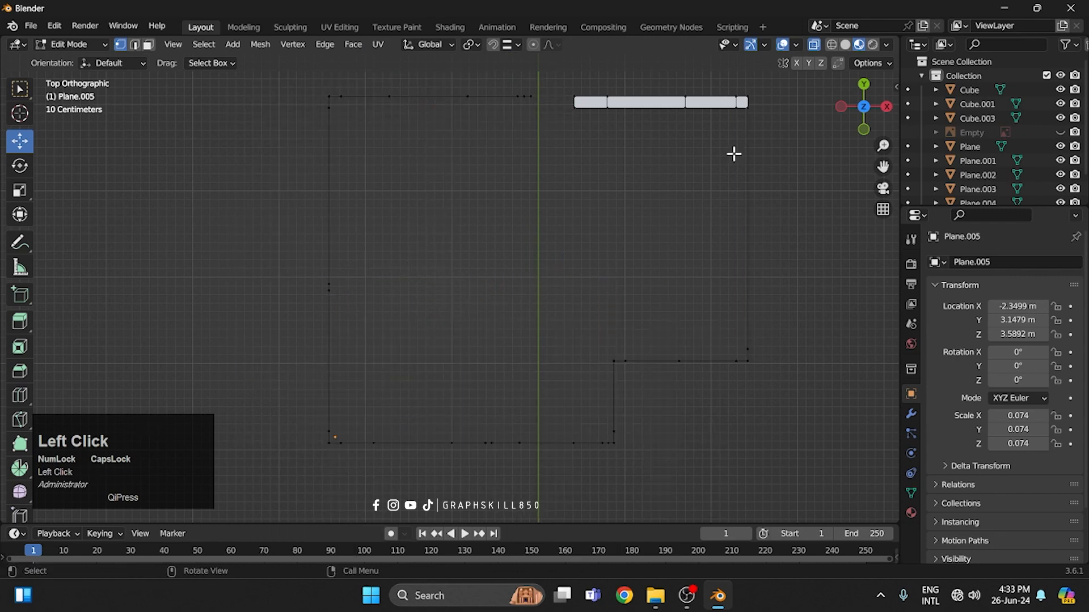
drag(743, 134, 571, 106)
key(x)
click(574, 115)
- Close the entrance door gap in the perimeter with an edge between its two end vertices
shift+middle_drag(586, 143, 556, 230)
drag(561, 205, 497, 165)
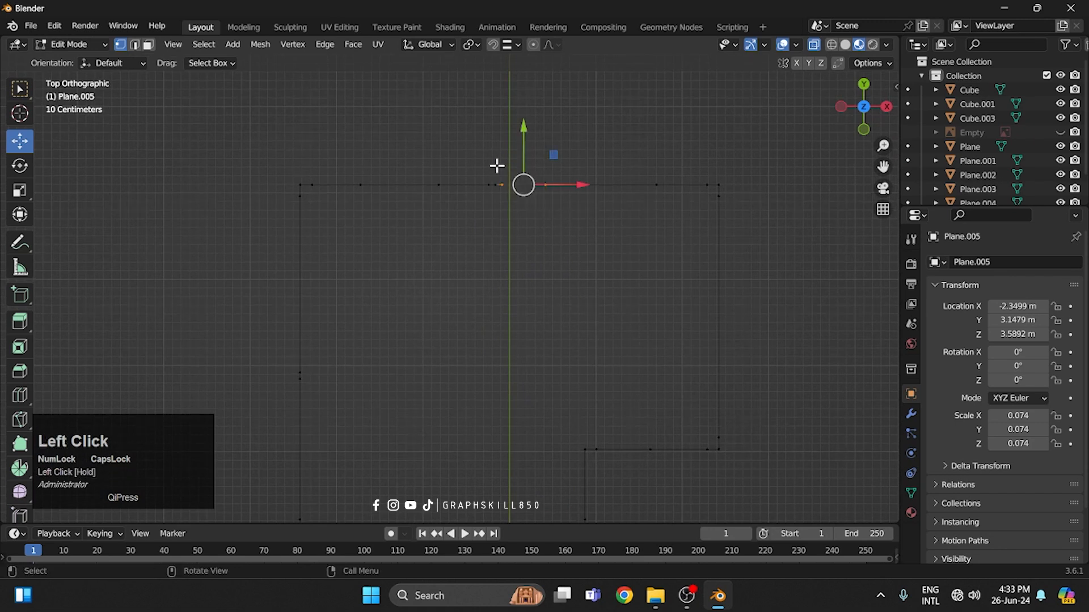
key(f)
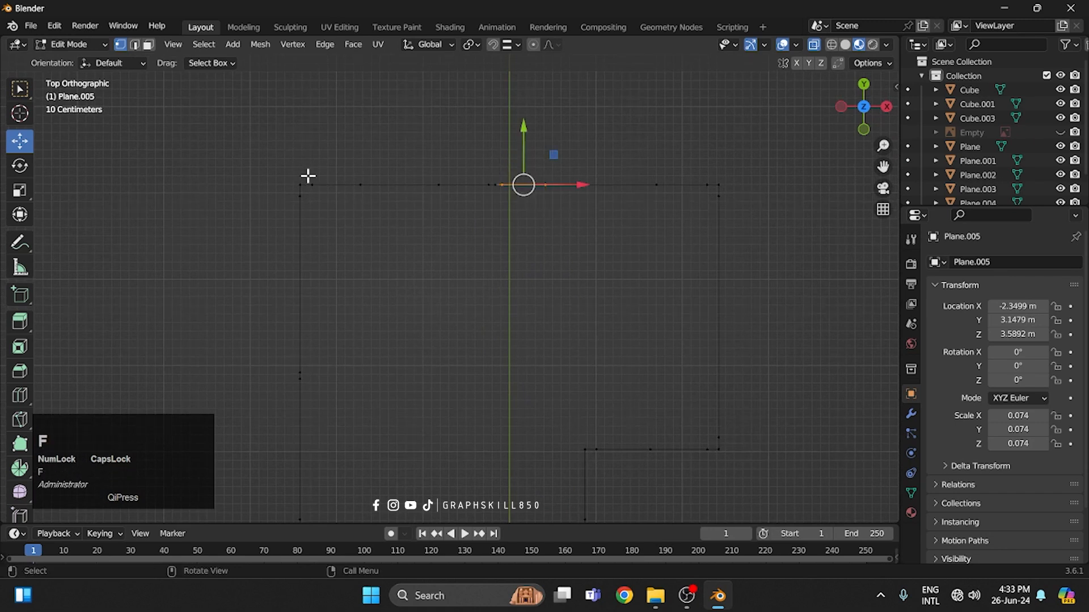
- Dissolve the intermediate vertices along the outline's upper wall, keeping its straight edge between the corners
drag(308, 176, 711, 216)
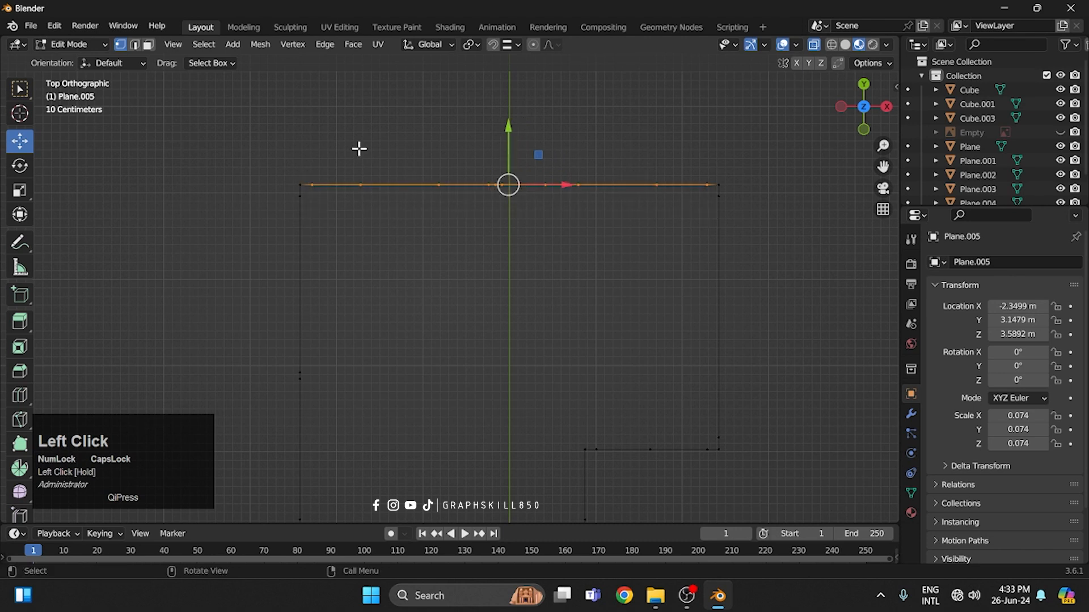
key(x)
click(334, 196)
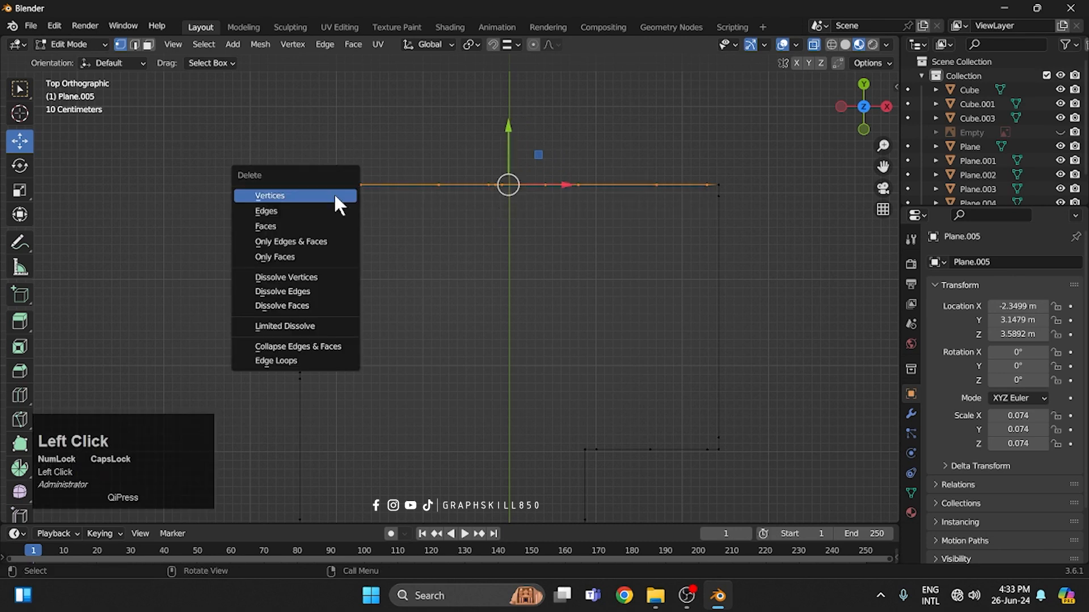
key(ctrl+z)
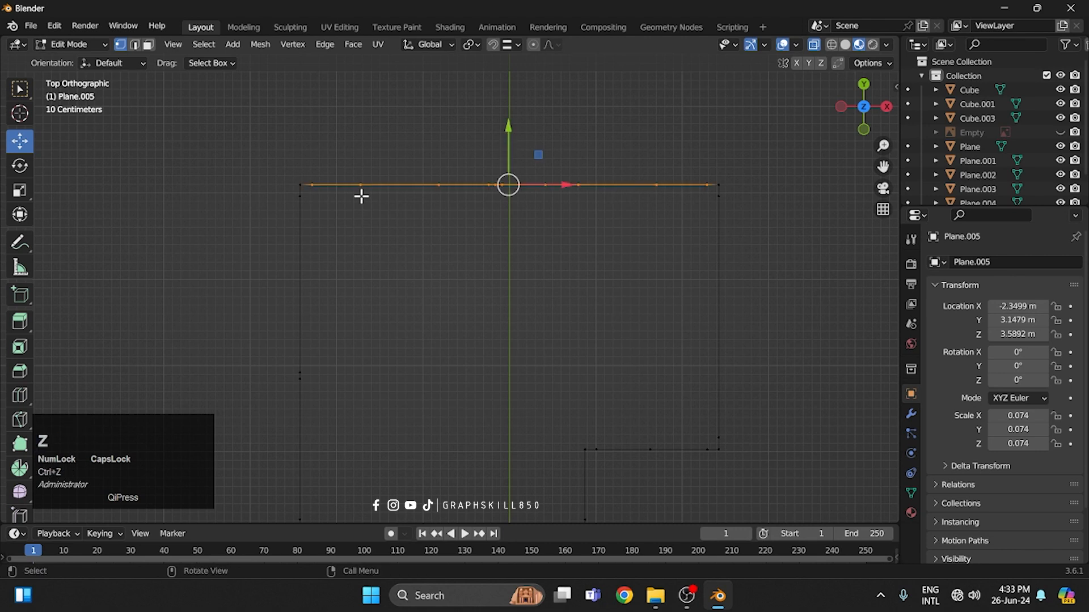
key(x)
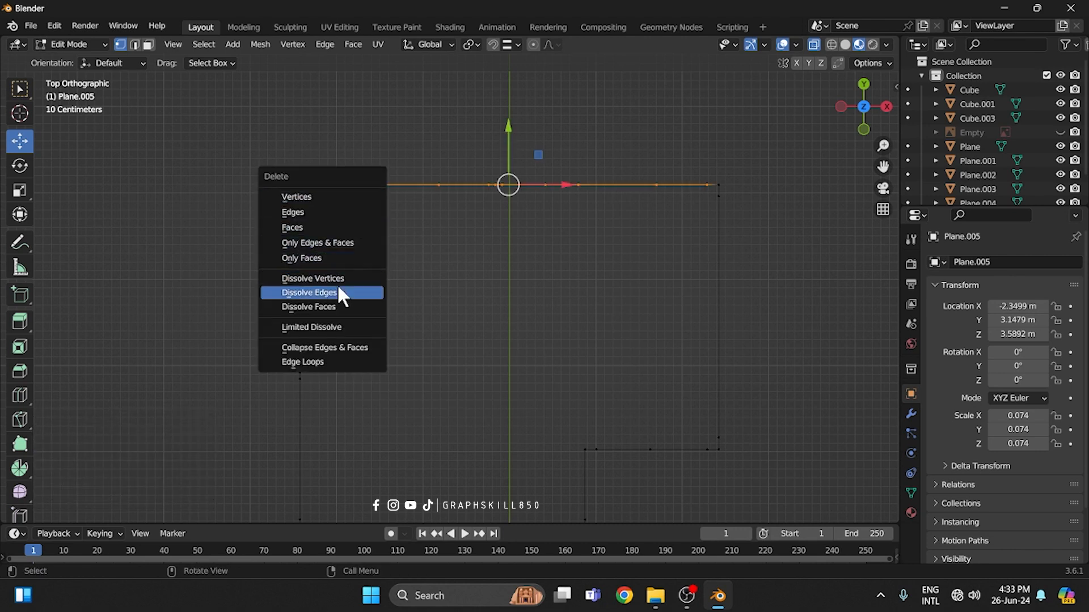
click(336, 277)
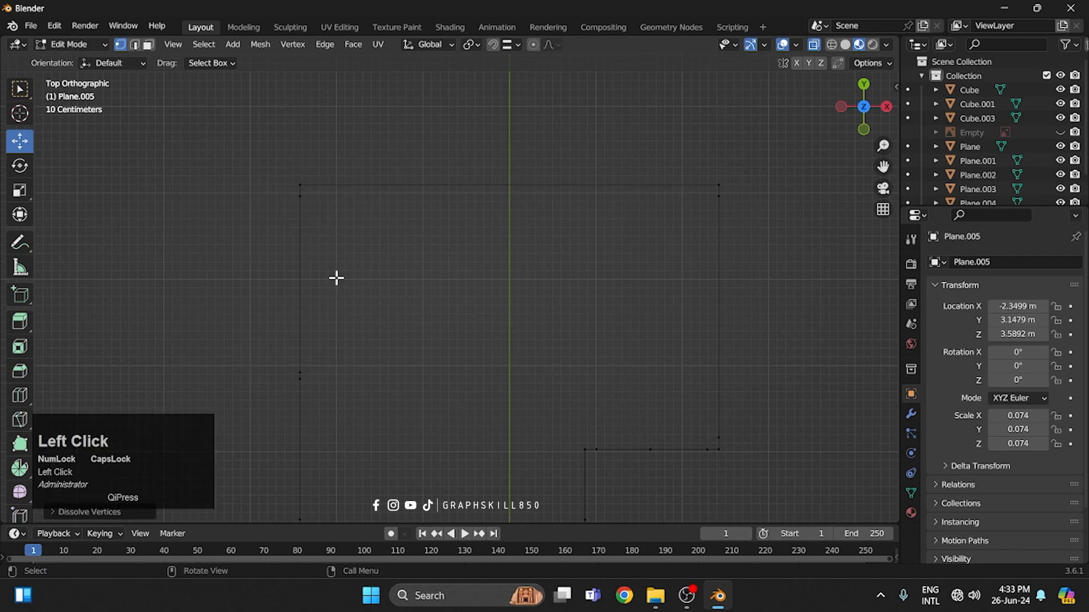
- Dissolve the intermediate vertices along the outline's left wall without breaking the edge
shift+middle_drag(375, 196, 441, 143)
drag(420, 95, 505, 423)
key(x)
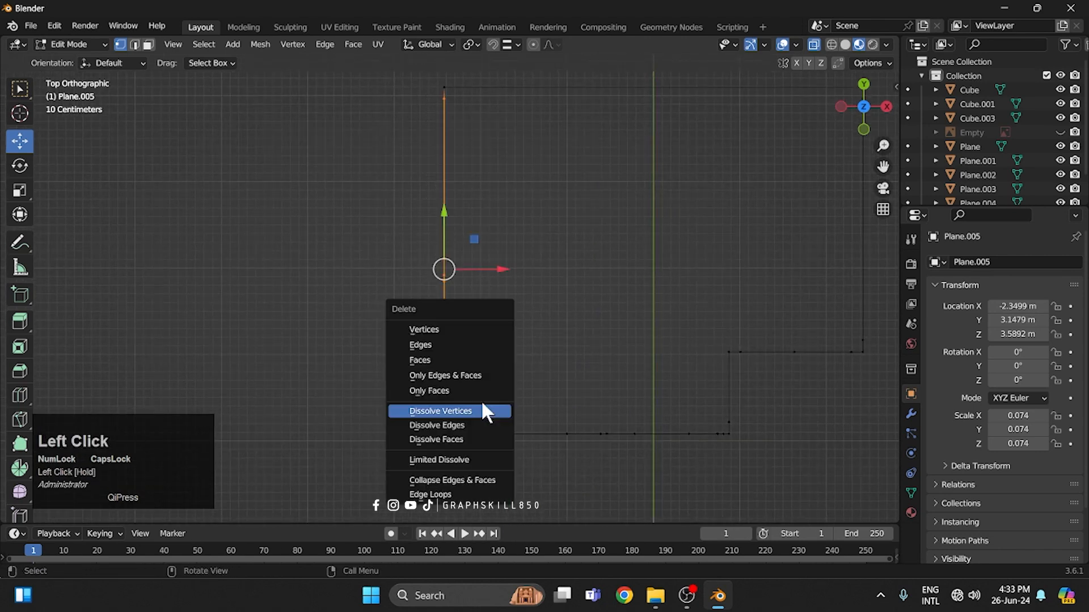
click(444, 332)
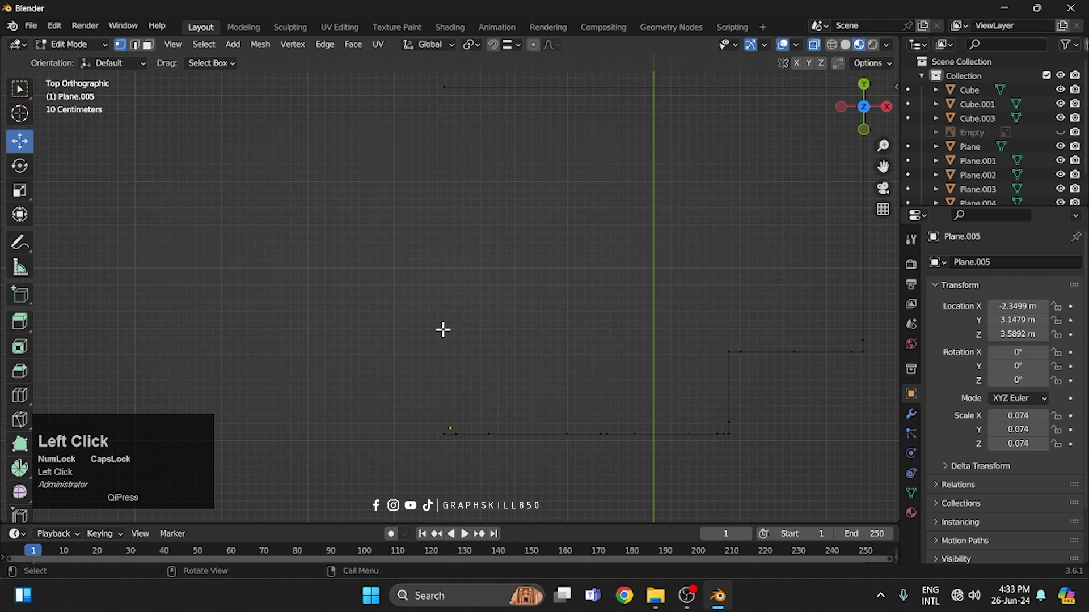
key(ctrl+z)
key(x)
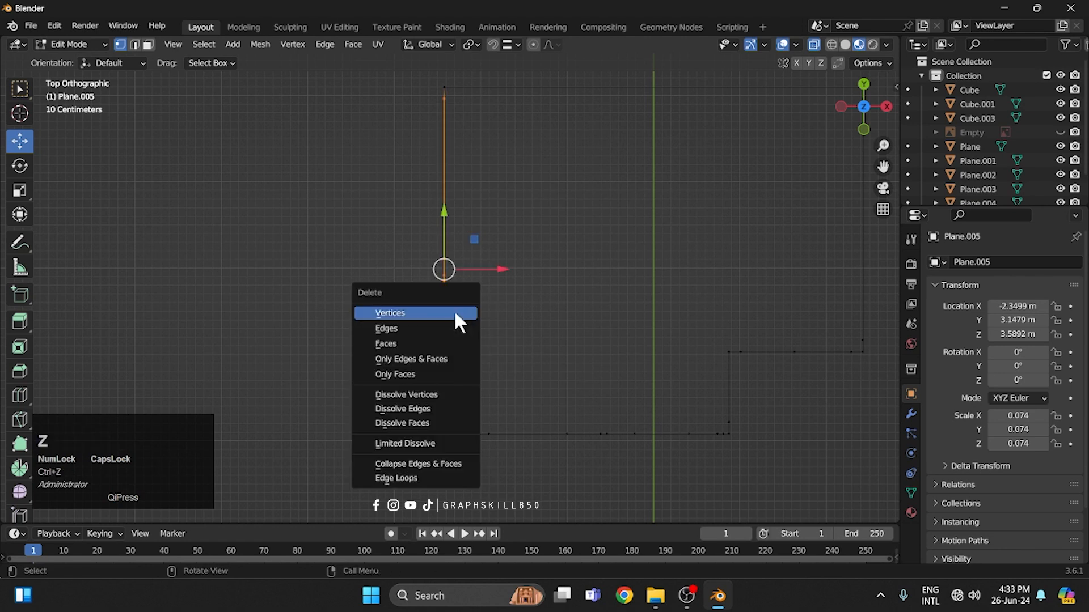
click(431, 390)
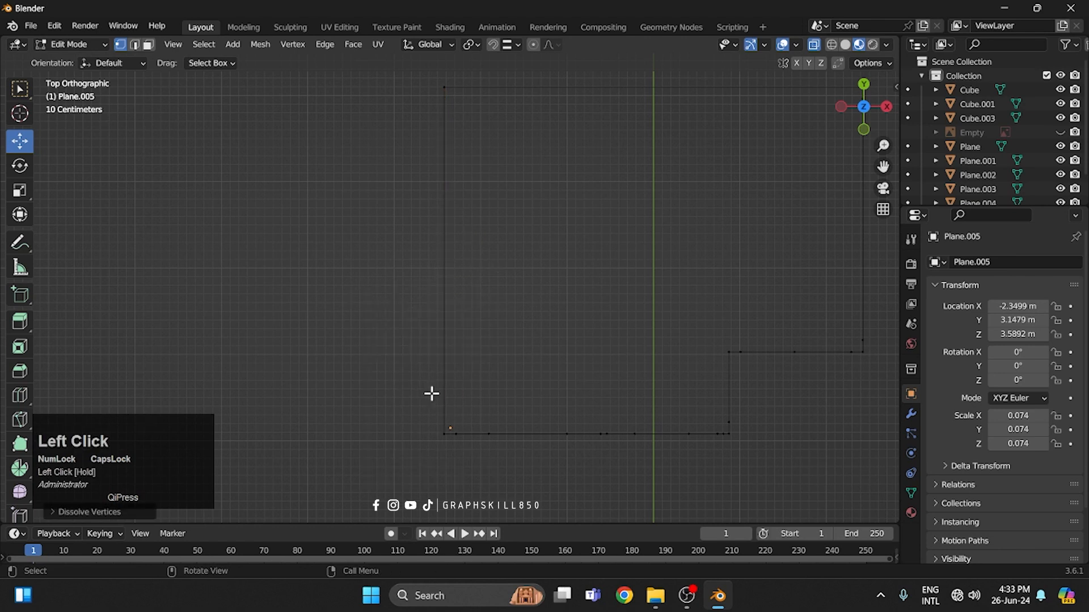
- Dissolve the intermediate vertices along the outline's lower wall
drag(451, 419, 717, 475)
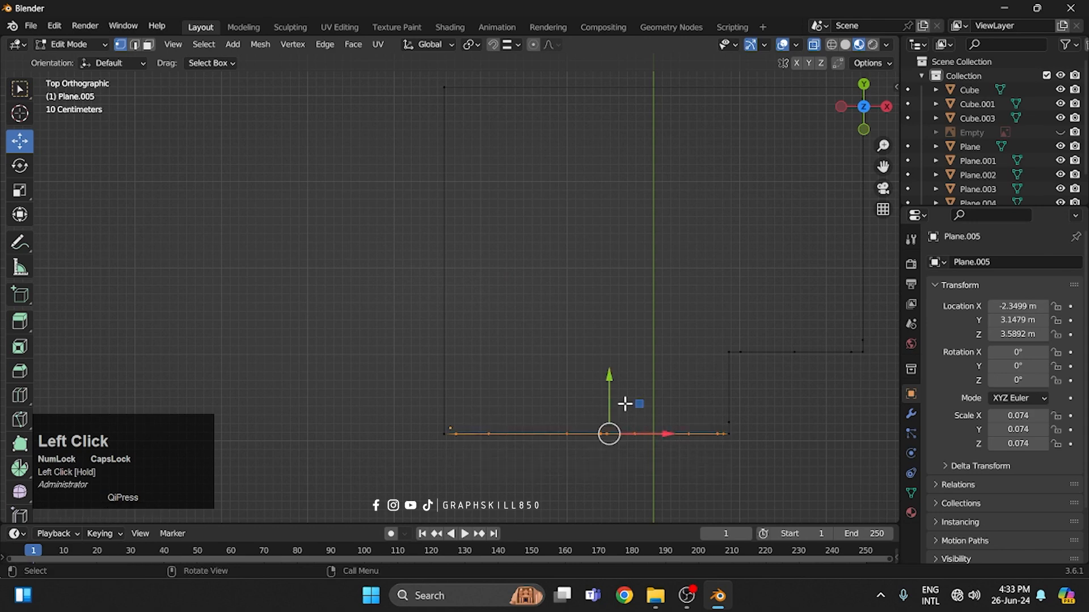
key(x)
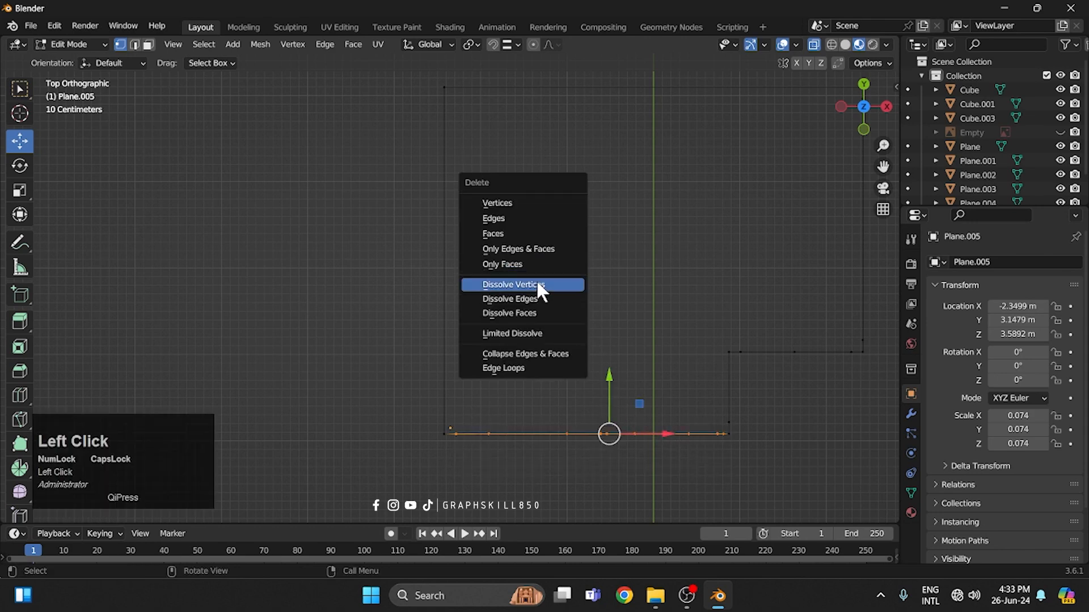
click(562, 285)
- Dissolve the surplus vertices along the outline's recess and right wall, and return to Object Mode
shift+middle_drag(605, 316, 268, 299)
scroll(365, 369, up, 2)
drag(344, 400, 409, 462)
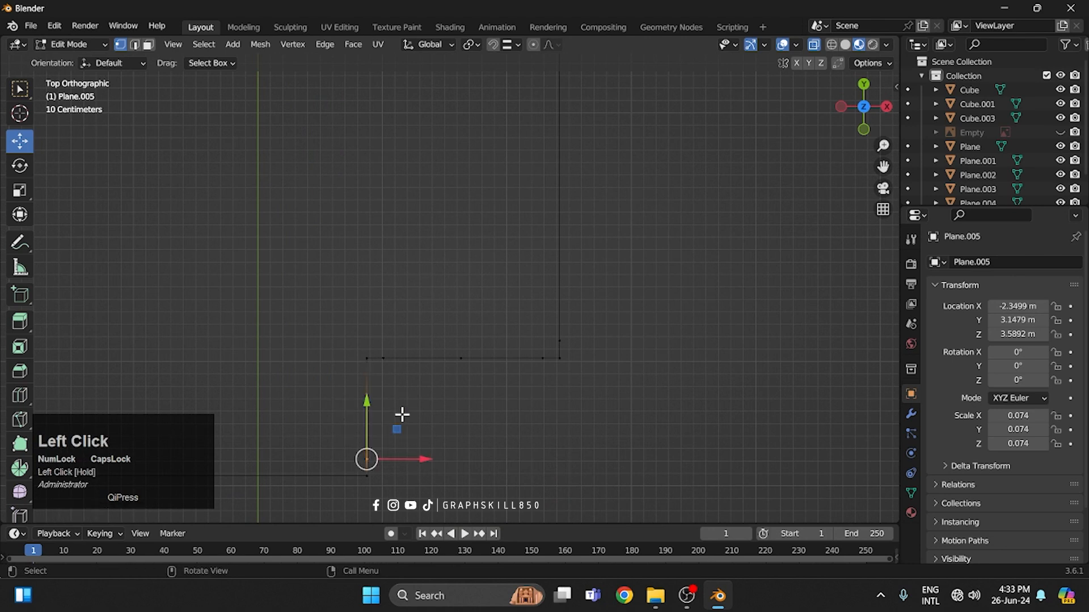
key(x)
click(397, 414)
key(x)
scroll(547, 117, down, 2)
drag(535, 112, 467, 324)
key(x)
click(467, 324)
key(Tab)
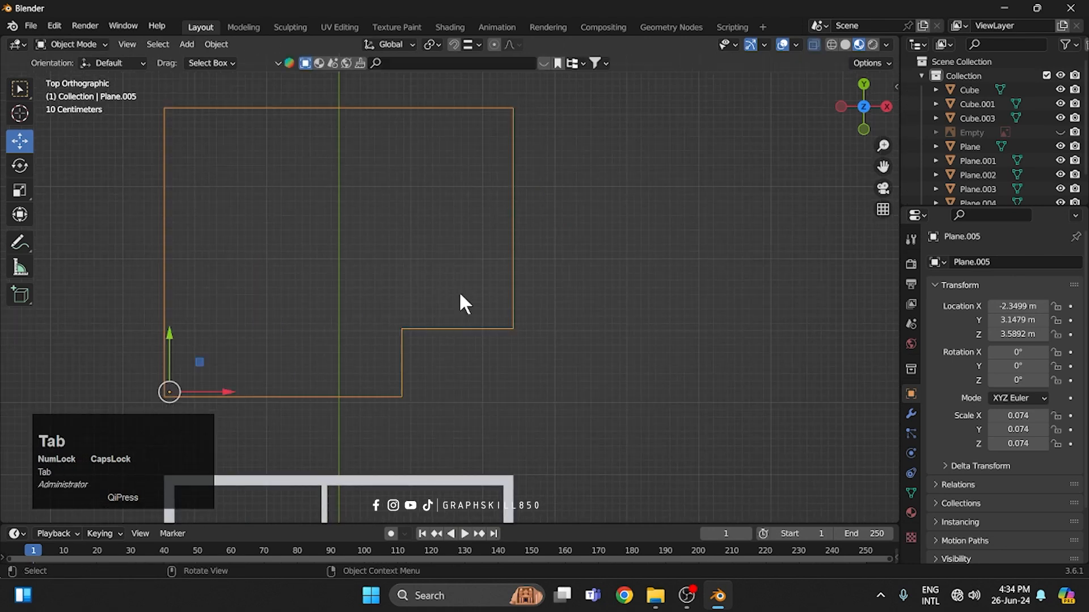
- Set the perimeter outline's origin to the centre of its geometry
right_click(452, 336)
mouse_move(446, 323)
click(528, 333)
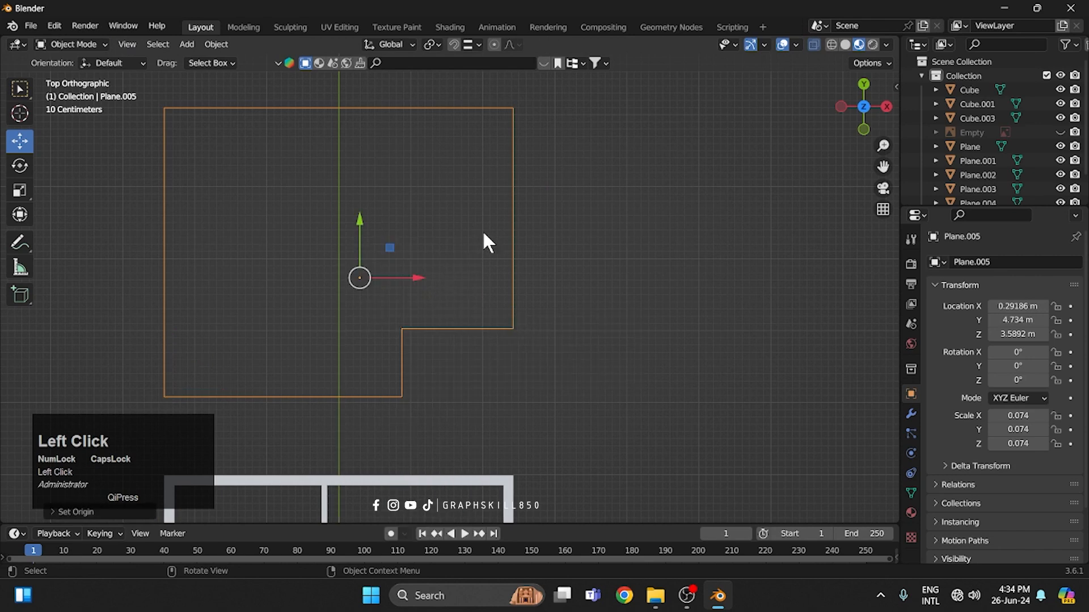
- Fill the whole perimeter outline with a single face to make a floor plane, and return to Object Mode
scroll(549, 318, down, 3)
key(Tab)
middle_drag(550, 318, 518, 291)
scroll(522, 343, down, 1)
key(a)
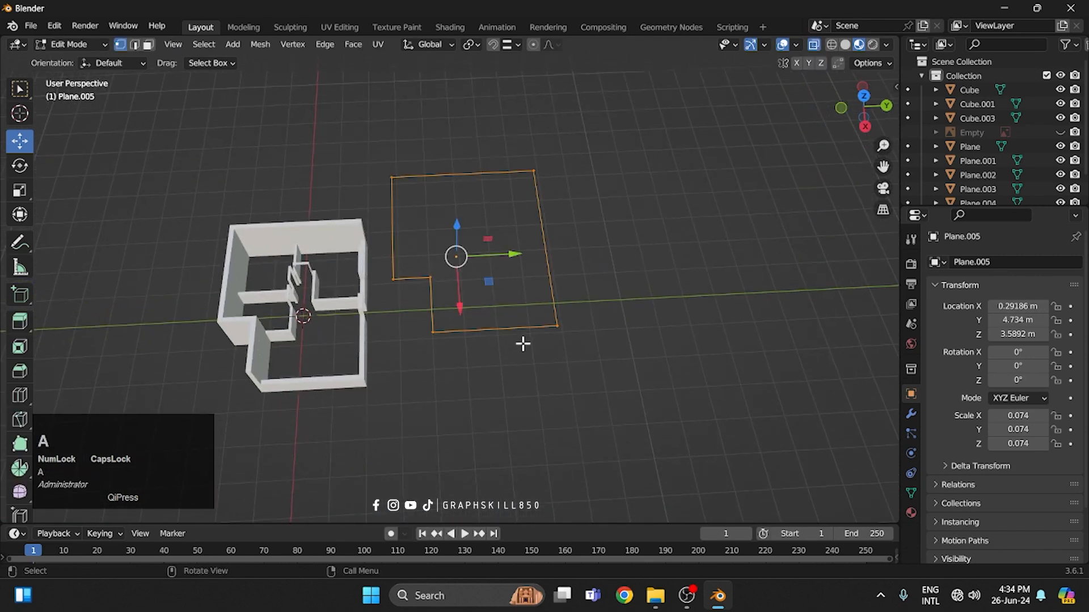
key(f)
middle_drag(522, 343, 462, 210)
key(Tab)
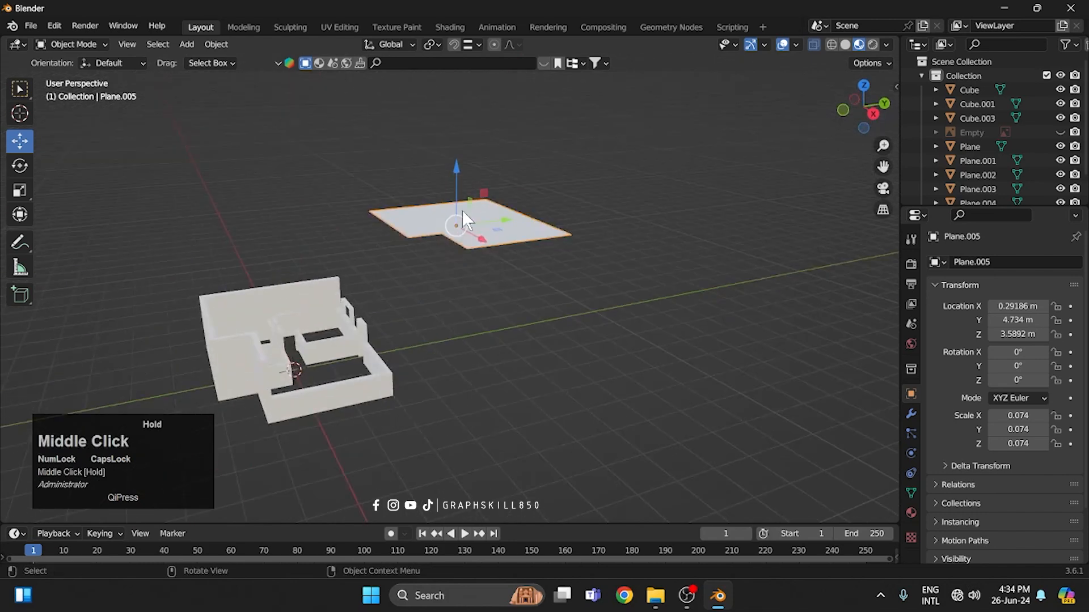
- Move the floor plane along Y to -0.37406 m so it lines up with the walls, and lower it to Z 0 m
key(KP_7)
drag(459, 210, 458, 51)
shift+middle_drag(516, 201, 514, 391)
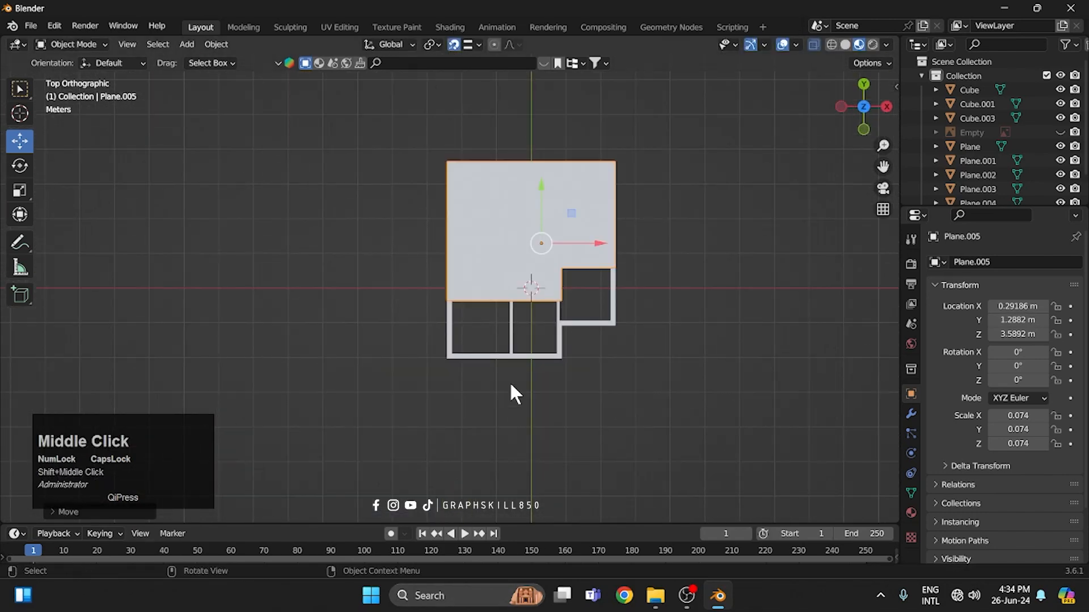
drag(543, 213, 587, 340)
middle_drag(598, 386, 498, 253)
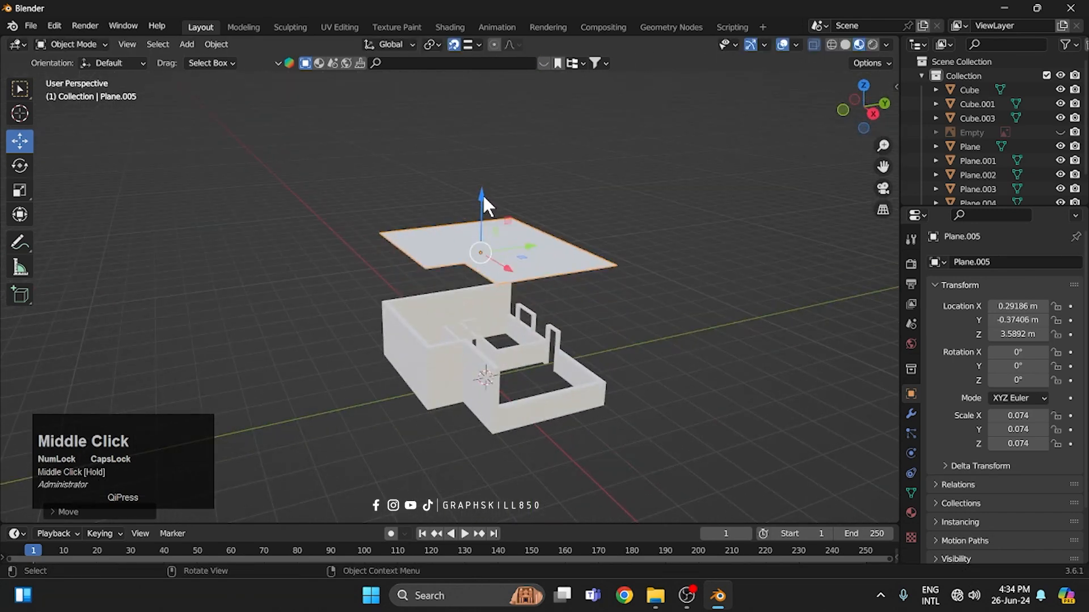
drag(482, 197, 496, 416)
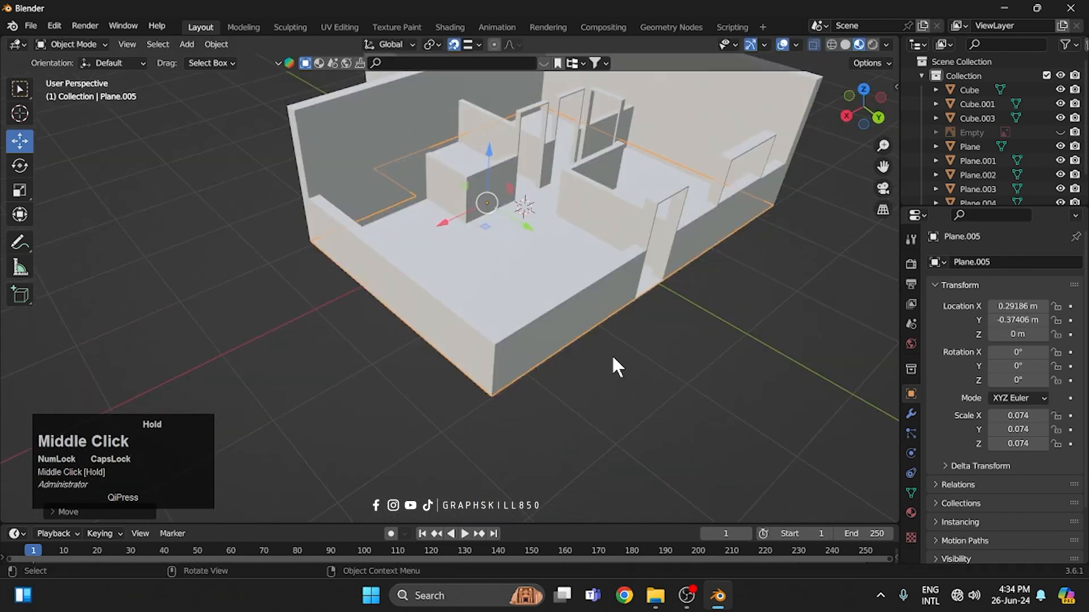
shift+middle_drag(612, 354, 426, 421)
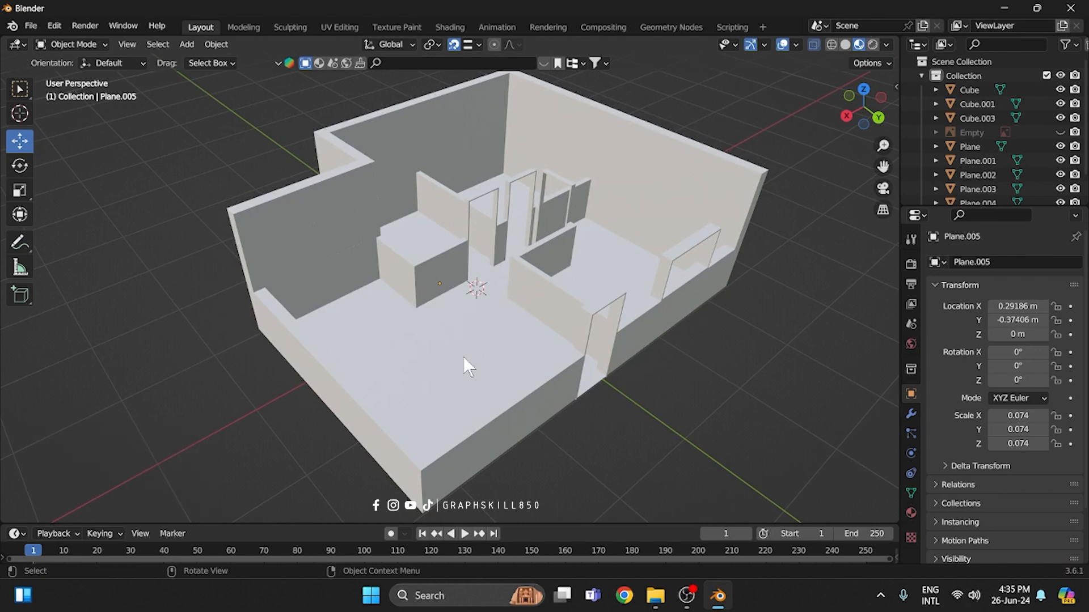
middle_drag(486, 339, 445, 196)
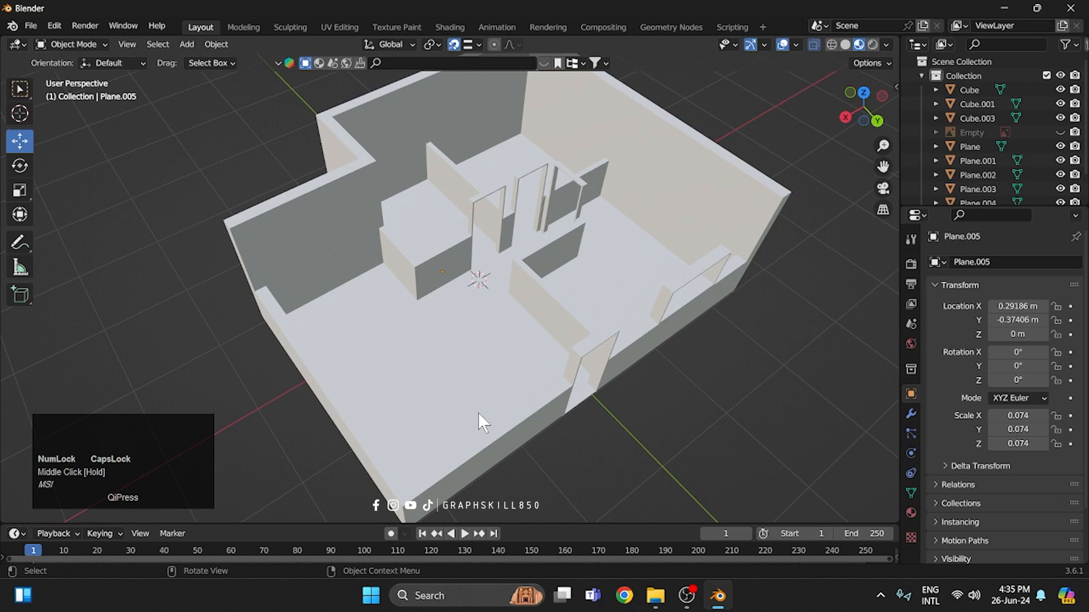
middle_drag(478, 413, 509, 375)
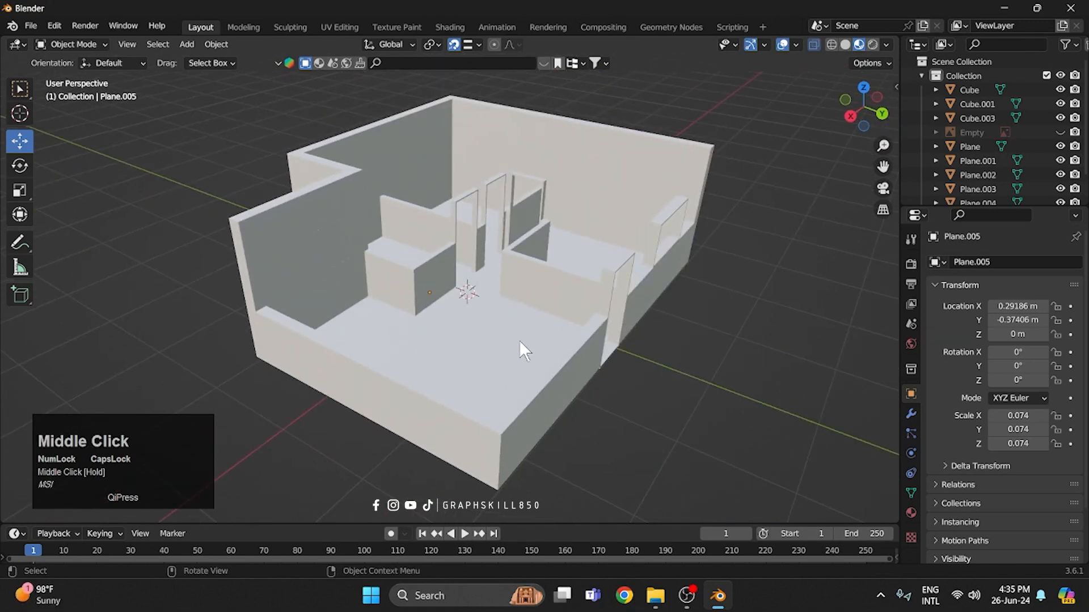
middle_drag(434, 277, 409, 260)
- Search the asset library's materials for WOOD FLOOR and apply the dark grey-brown plank material to the floor plane
click(453, 369)
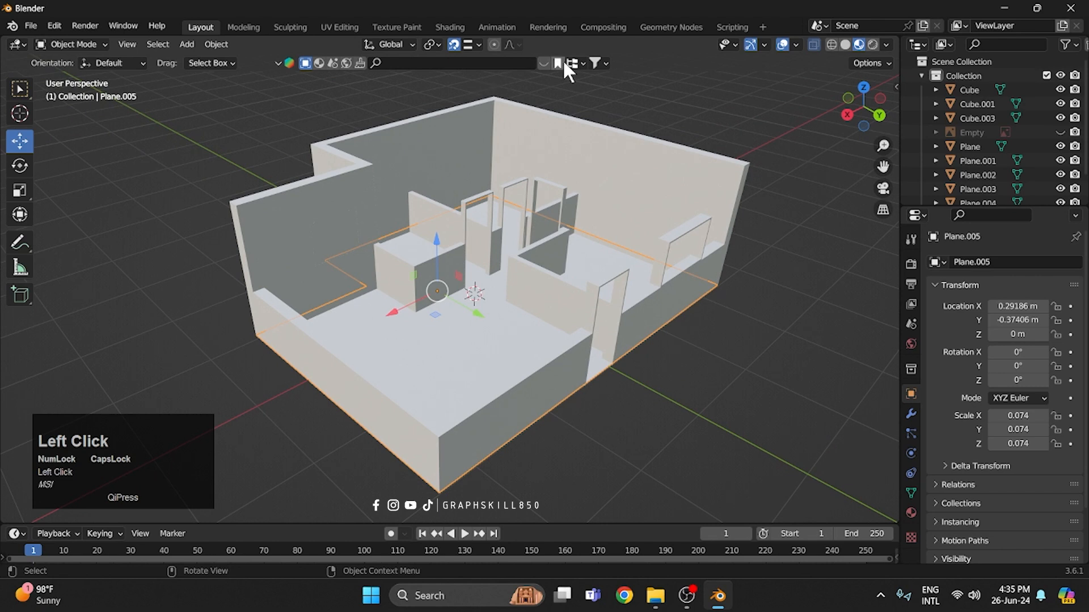
click(317, 63)
click(537, 64)
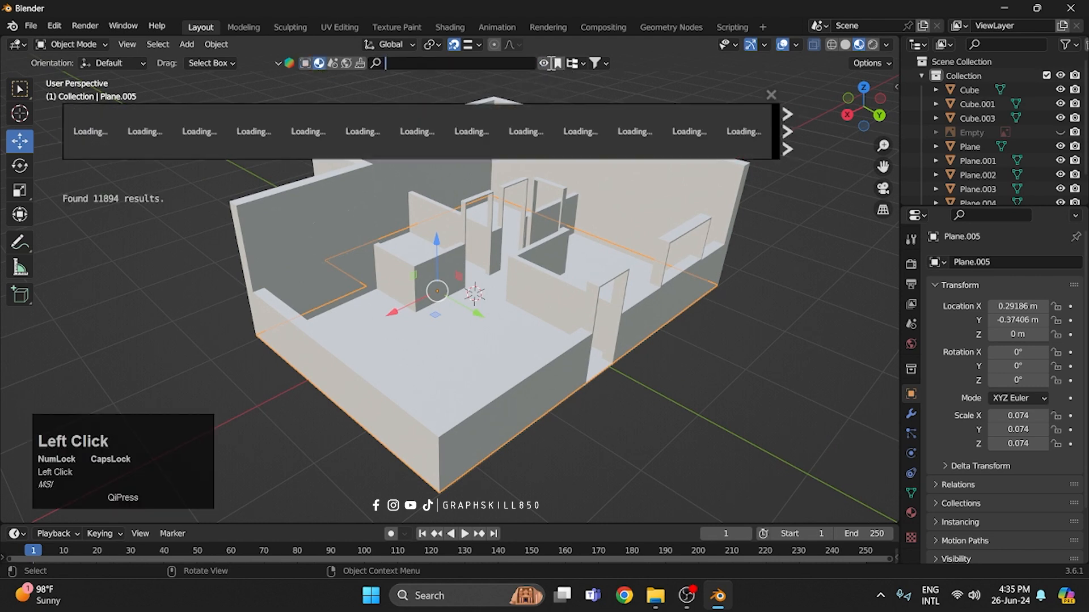
text(W)
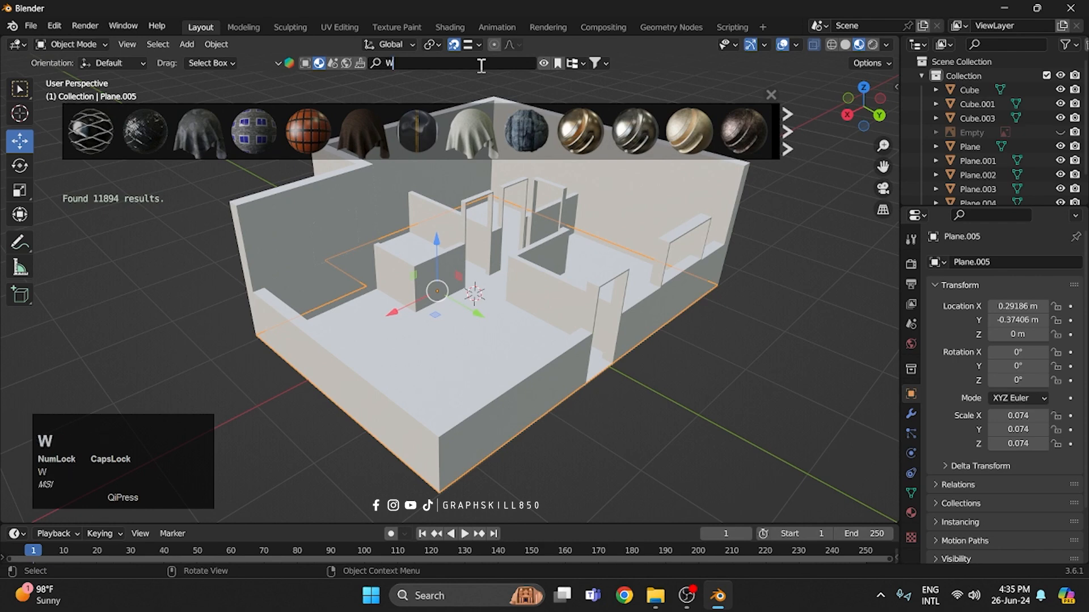
text(OOD FLOO)
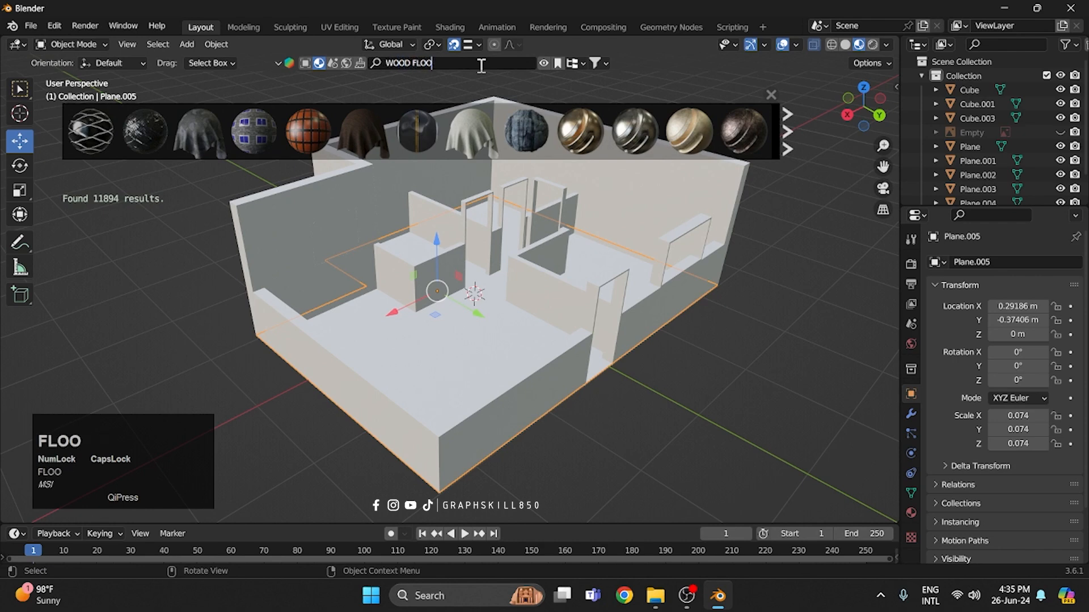
text(R)
key(Return)
drag(146, 132, 515, 379)
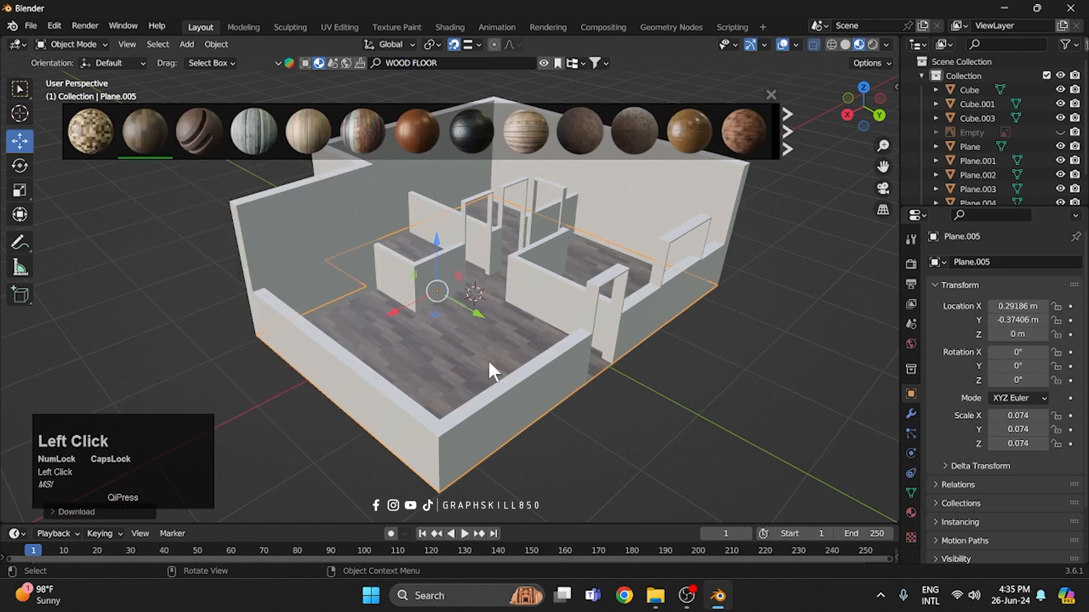
- Try two other wood floor materials on the floor plane, and switch back to the dark grey-brown plank material
mouse_move(434, 367)
middle_down()
mouse_move(366, 397)
mouse_move(417, 366)
middle_up()
scroll(696, 148, up, 1)
click(696, 144)
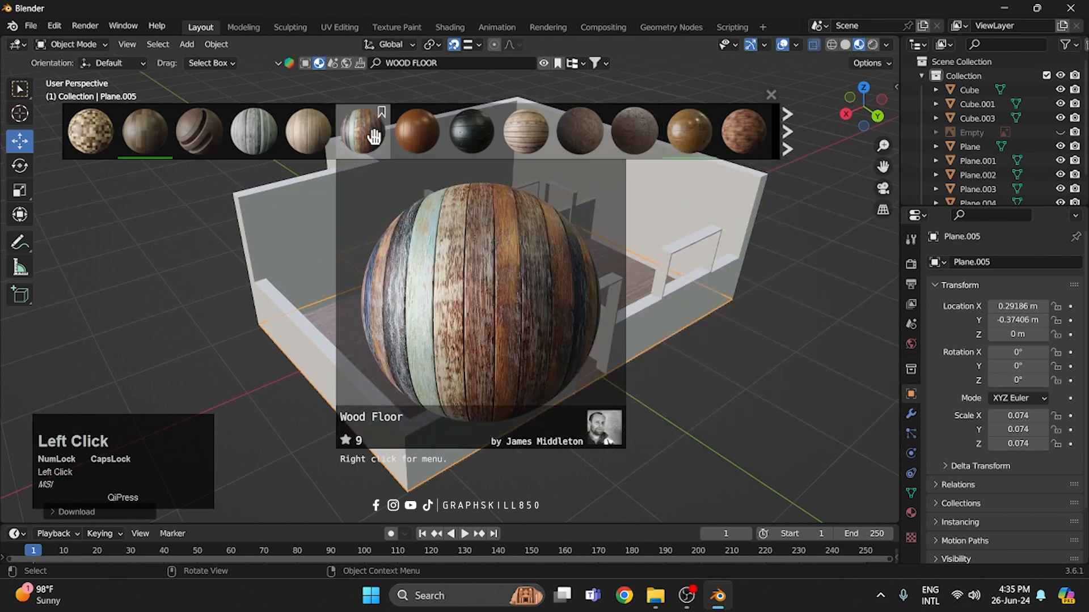
click(416, 136)
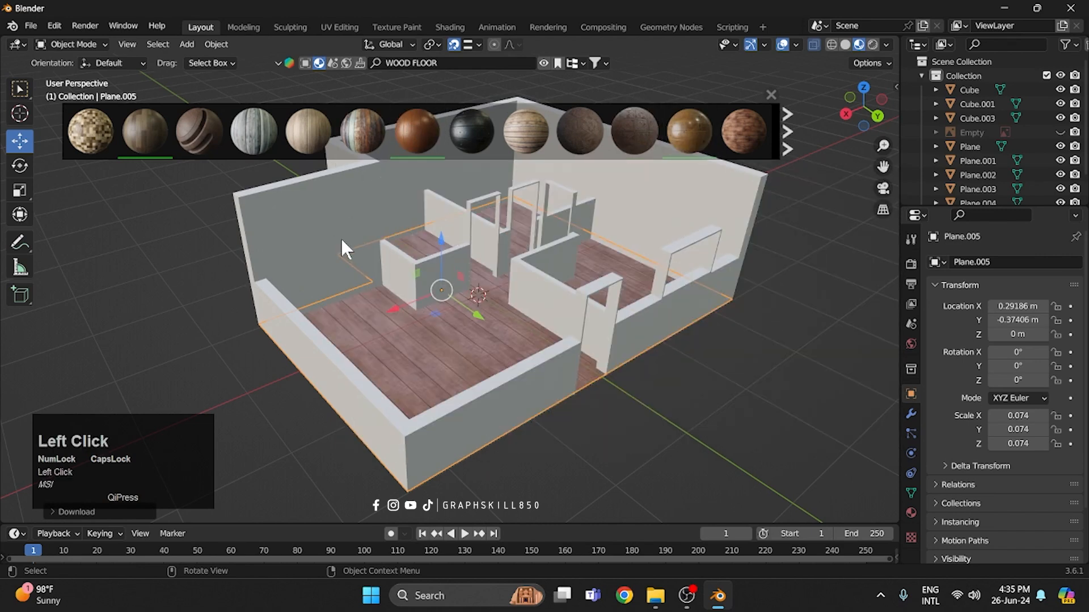
drag(144, 134, 417, 301)
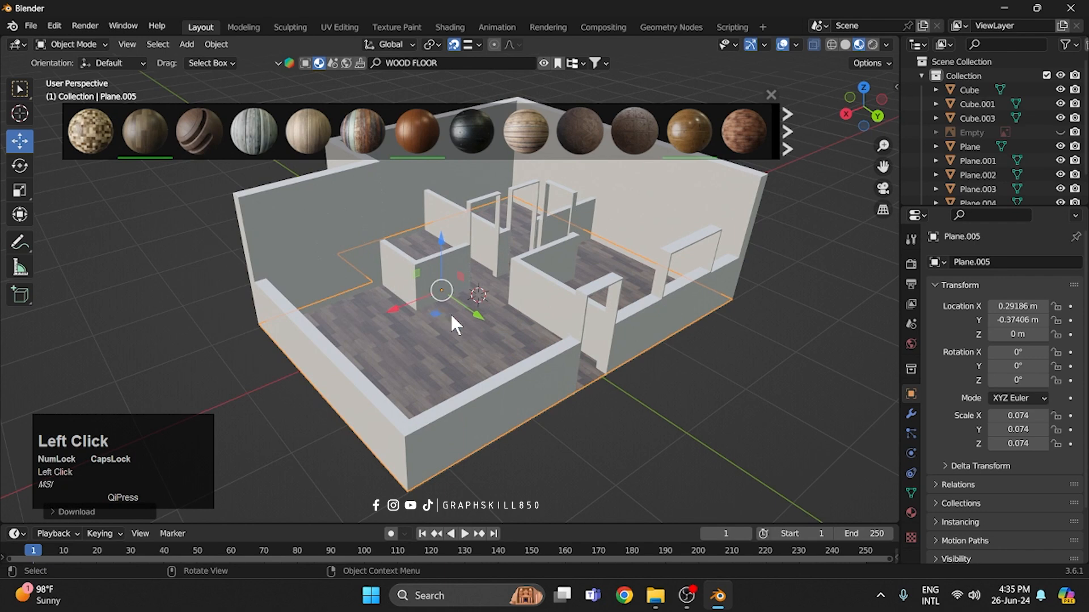
middle_drag(452, 316, 450, 363)
- Save the project as 3D CUT PLAN in the 3D WORKS folder
key(ctrl+s)
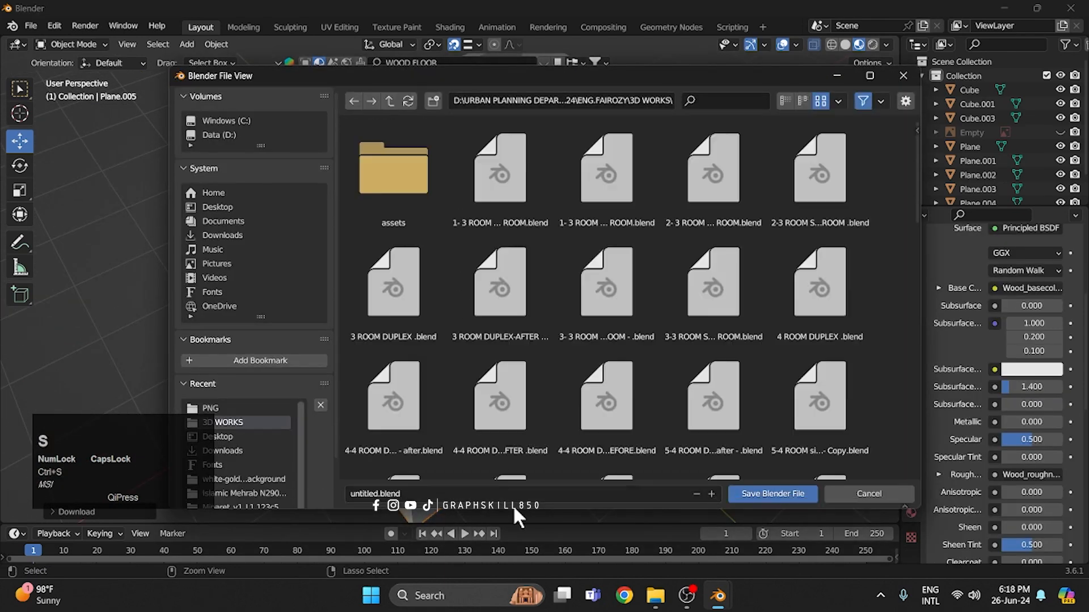
click(470, 493)
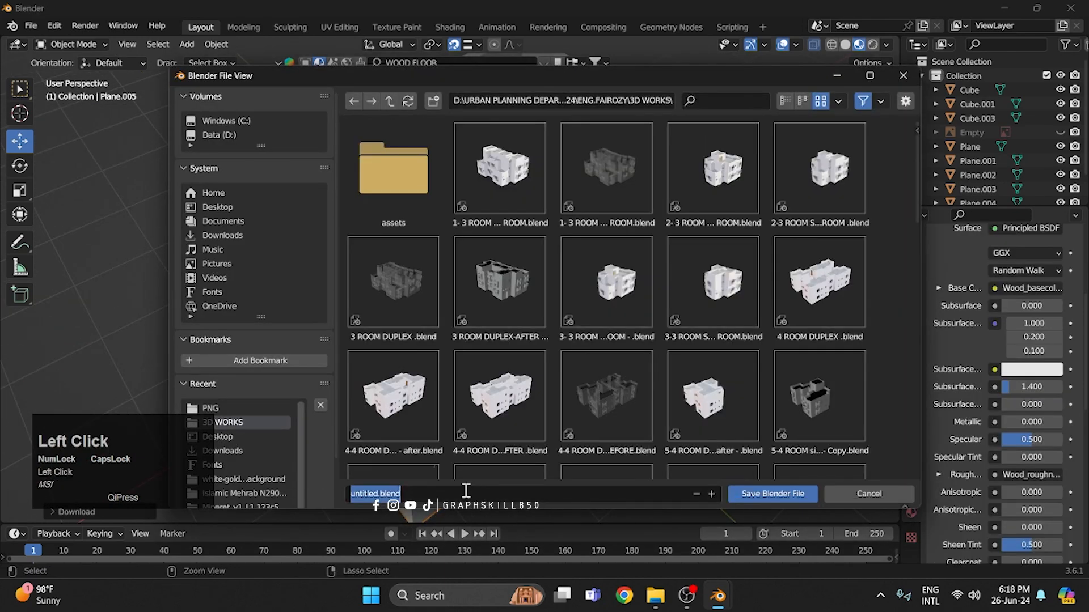
text(3D)
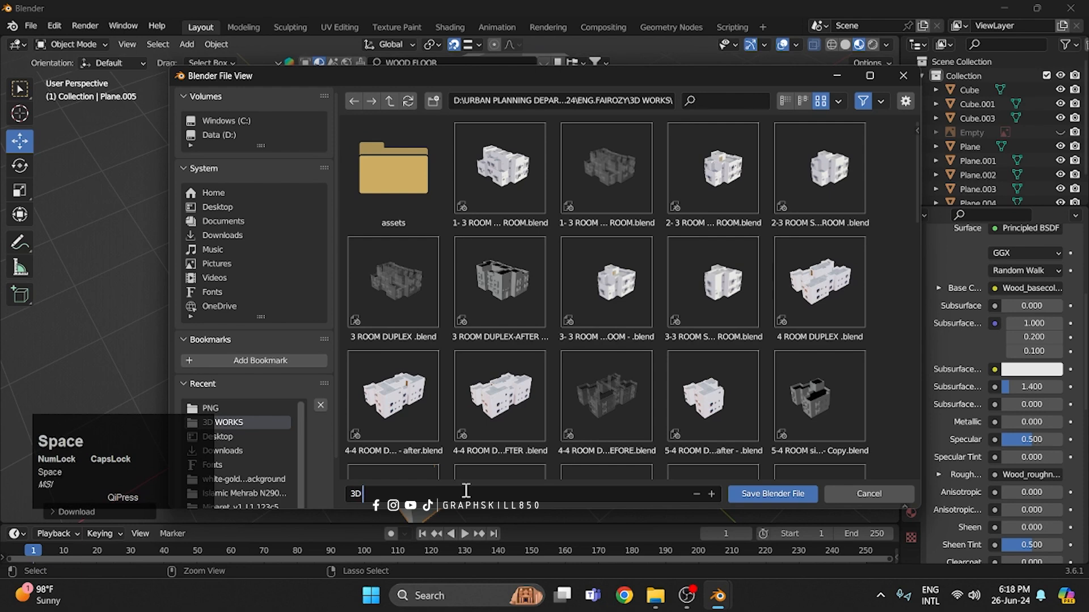
text( CUT)
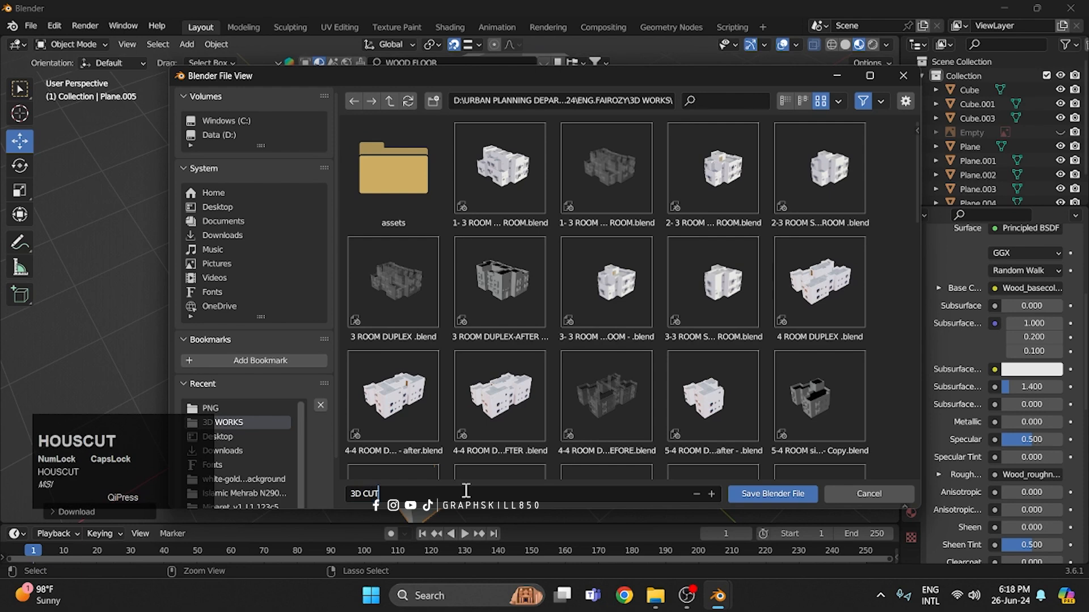
text( PLAN)
click(754, 493)
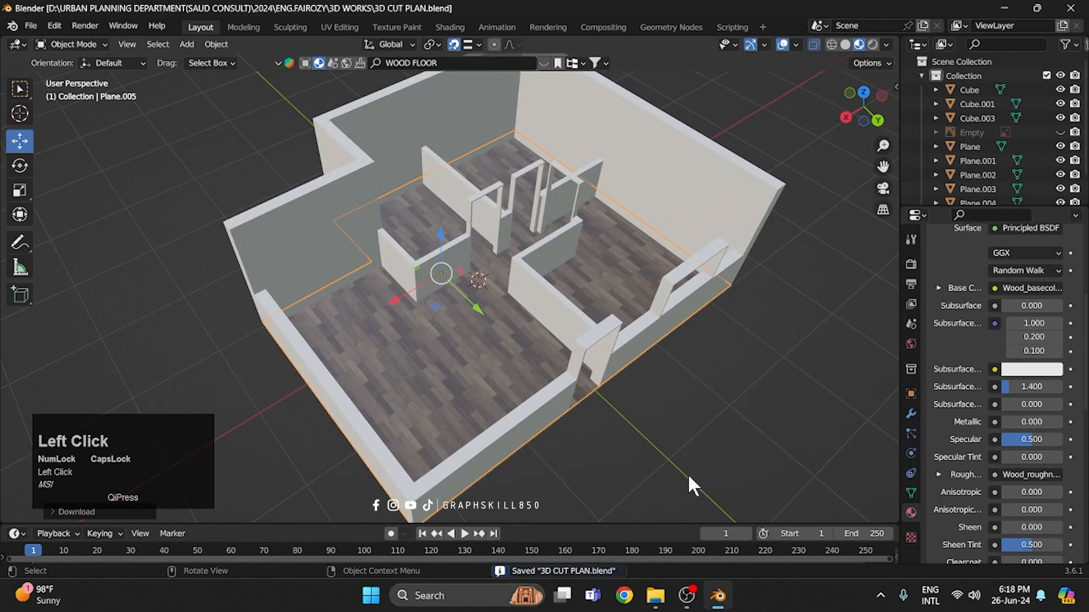
scroll(718, 410, down, 3)
middle_drag(717, 411, 723, 373)
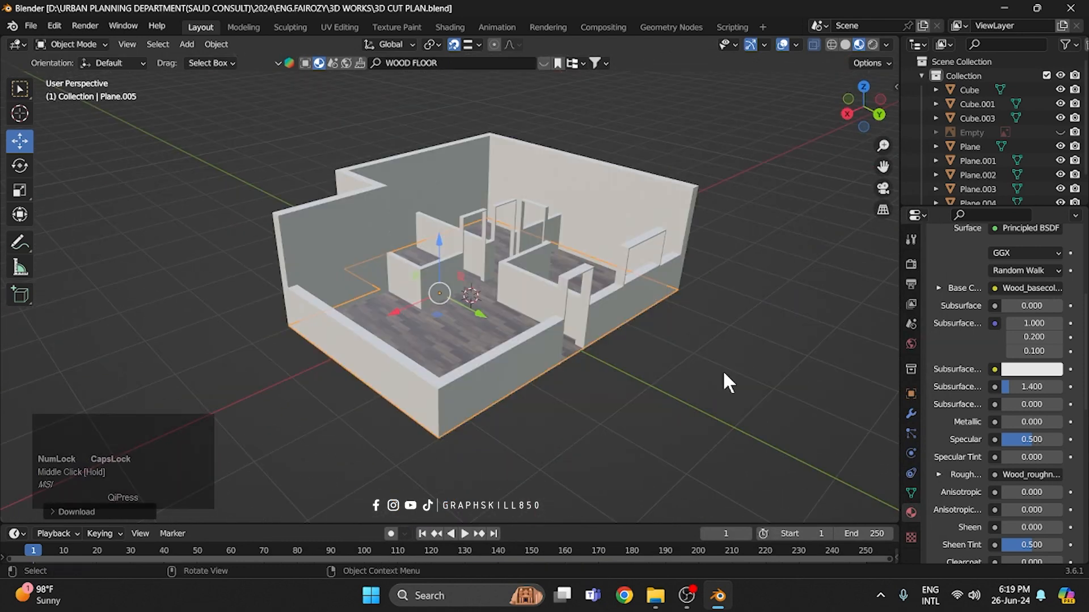